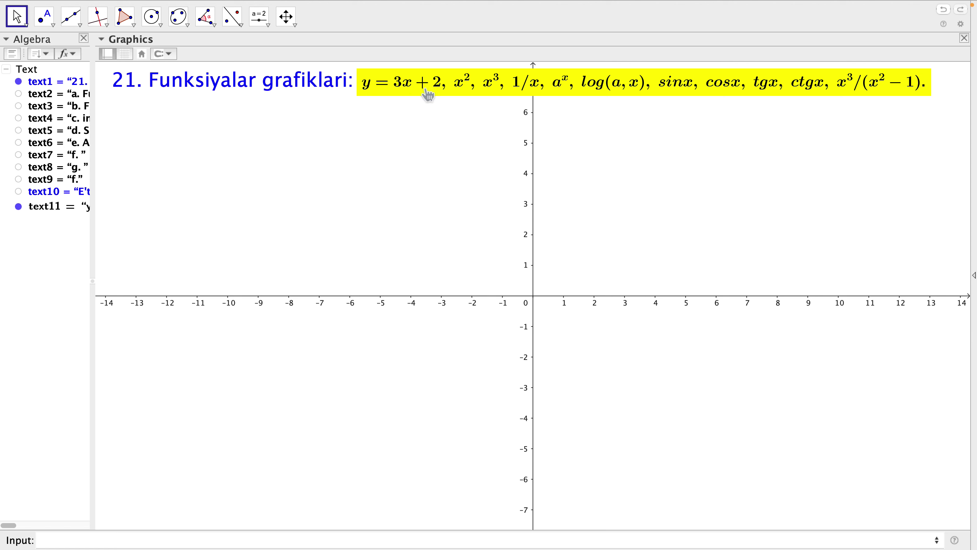
- Enter the expression 3x+2 as a function, without the y= prefix, to plot its line
click(135, 542)
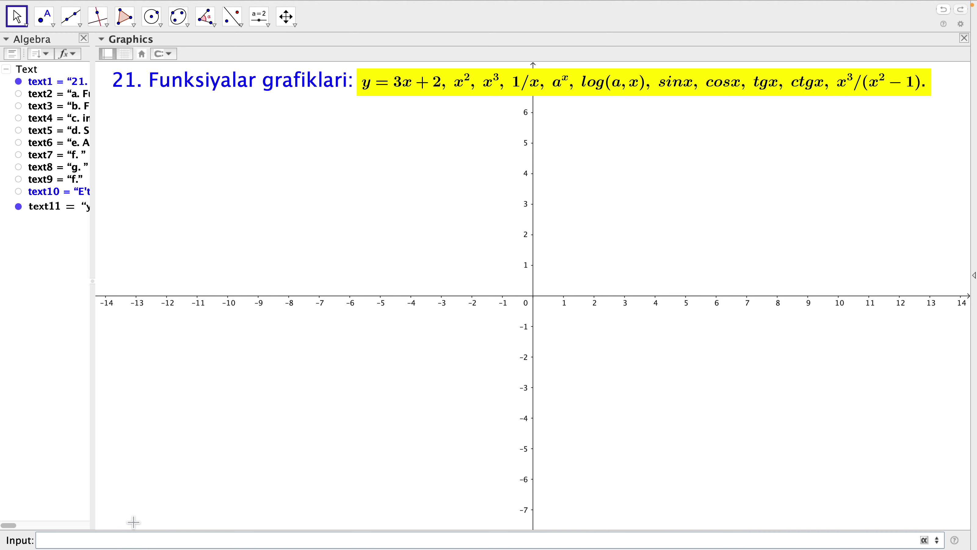
text(y=3x)
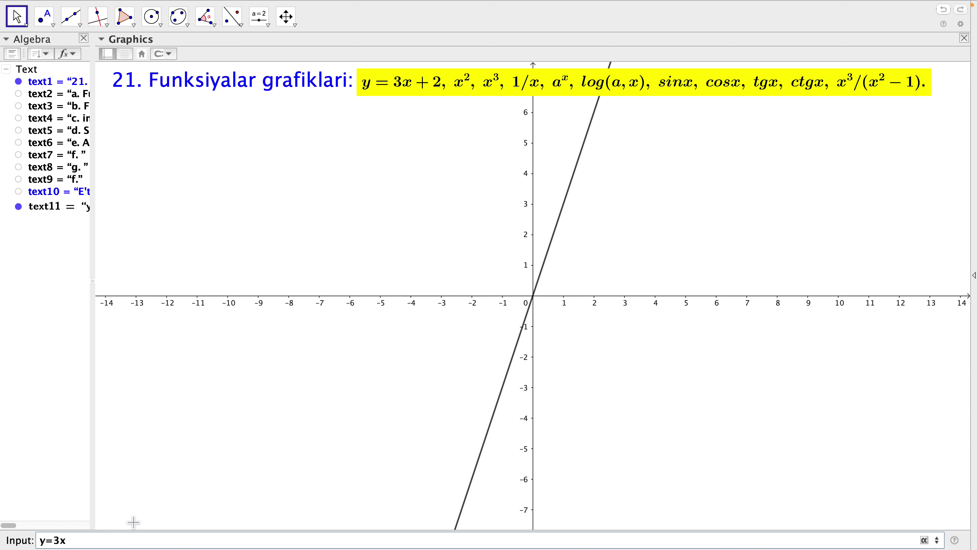
text(+2)
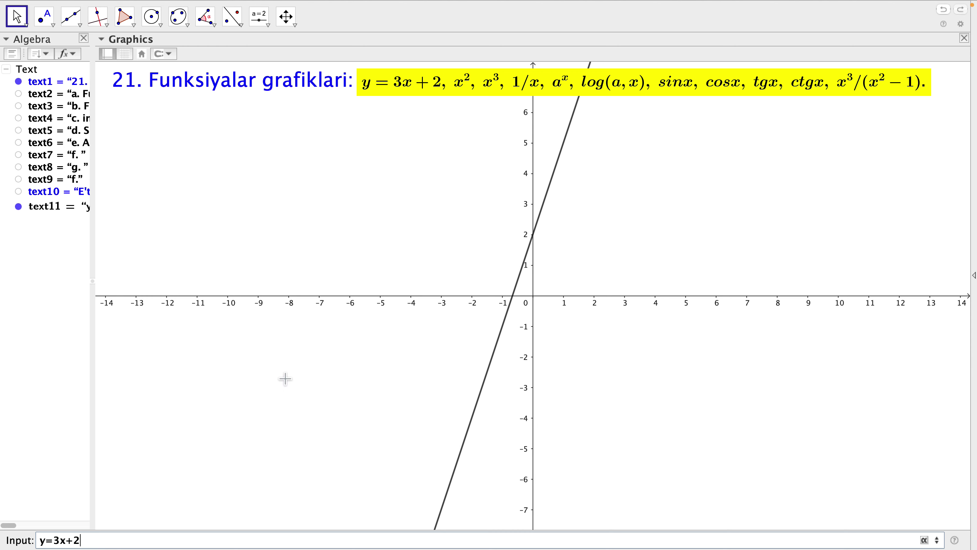
mouse_move(423, 548)
key(BackSpace)
key(BackSpace)
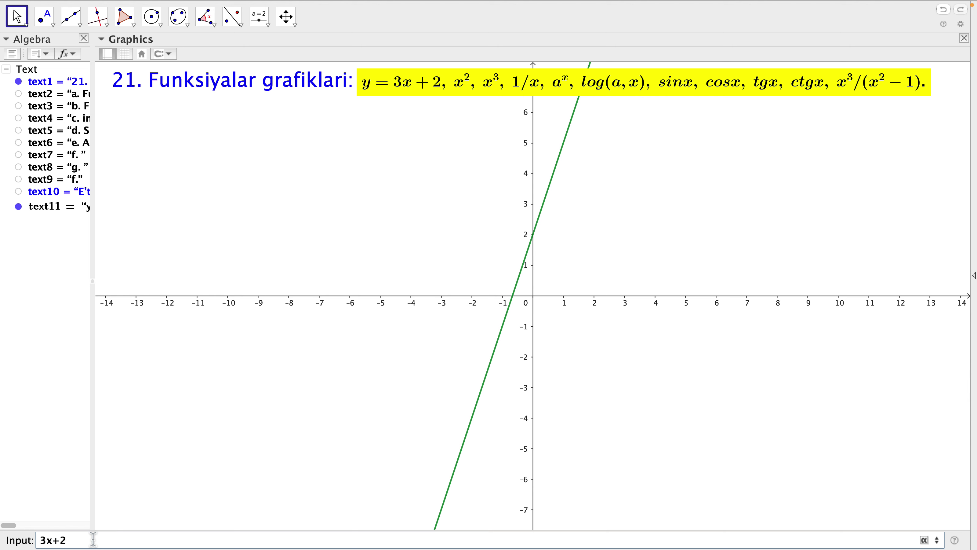
key(Return)
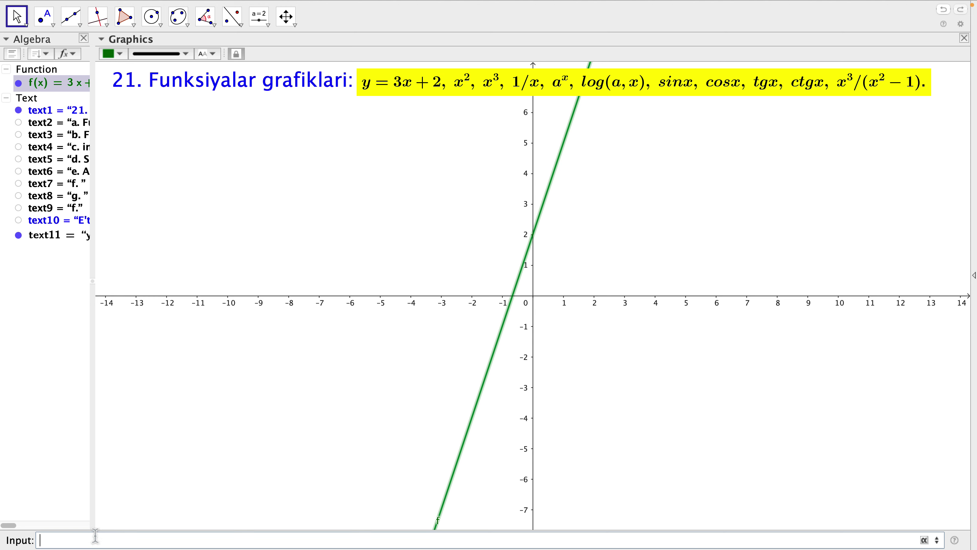
click(305, 199)
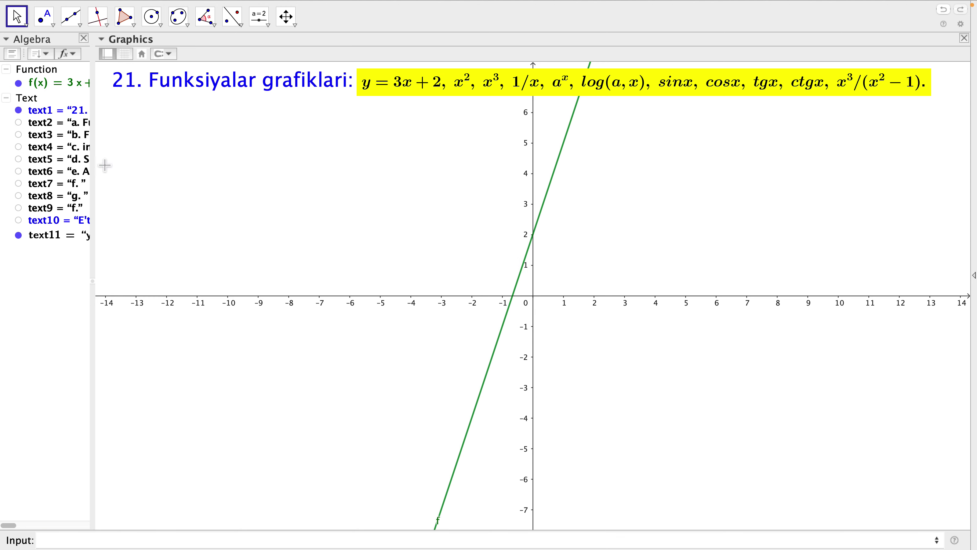
- Widen the Algebra view until the full definition of the linear function can be read
drag(95, 159, 116, 164)
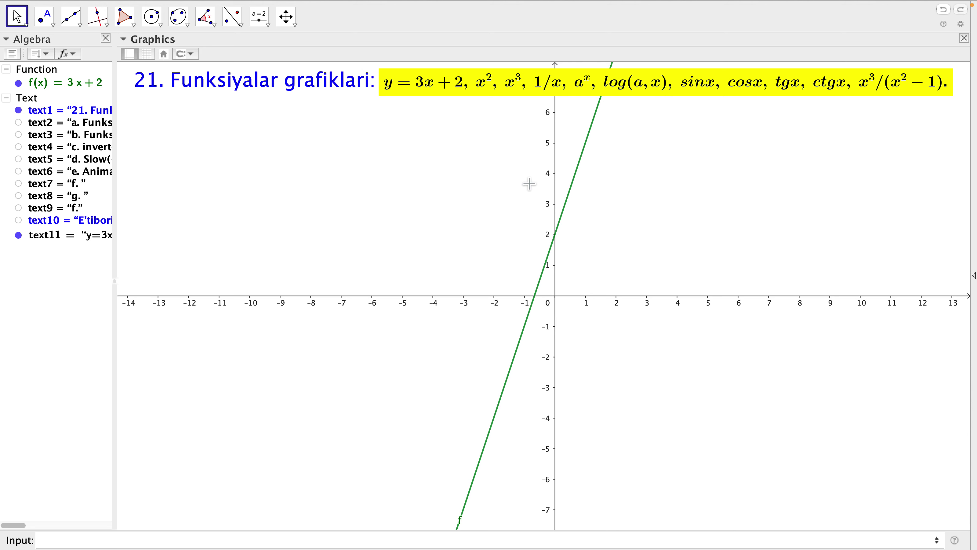
click(578, 192)
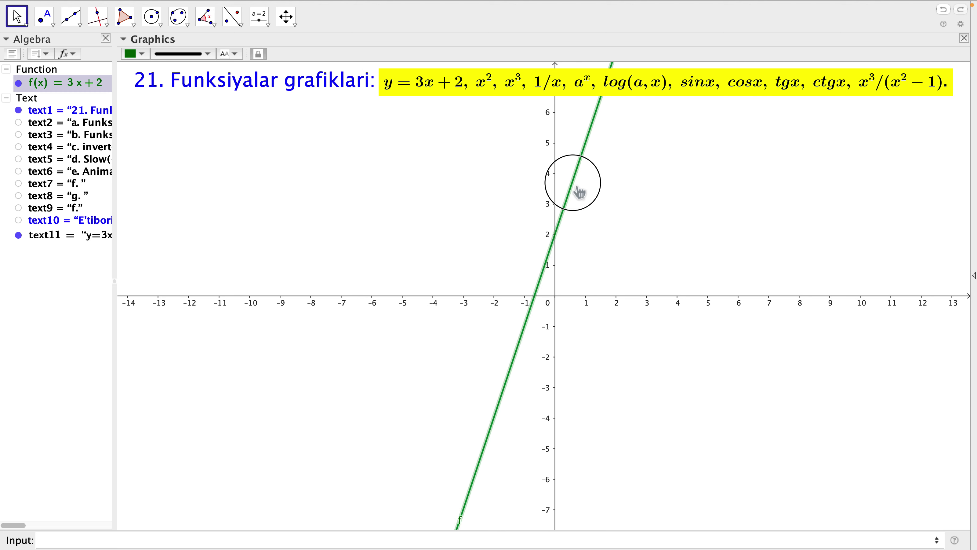
click(409, 184)
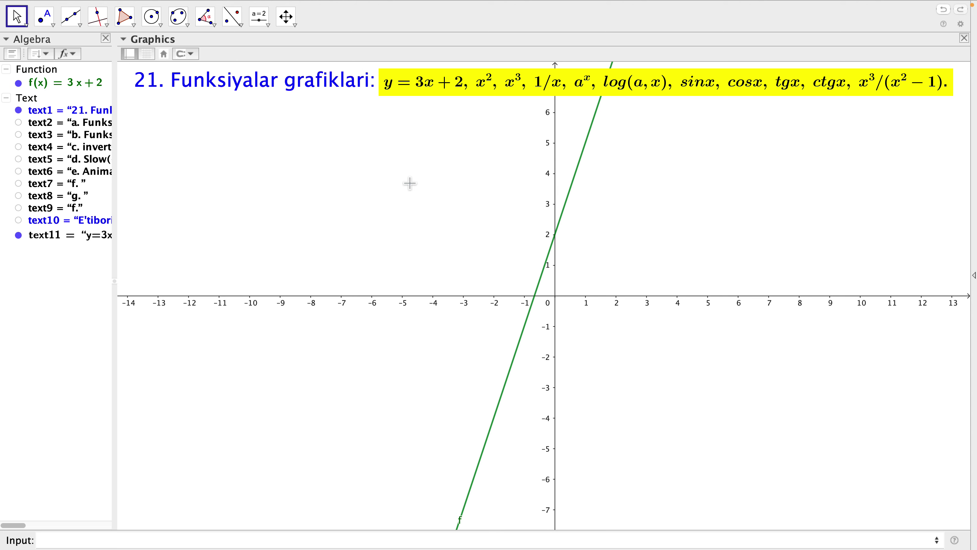
- Hide the graph of 3x+2 and plot the function x^2
click(18, 84)
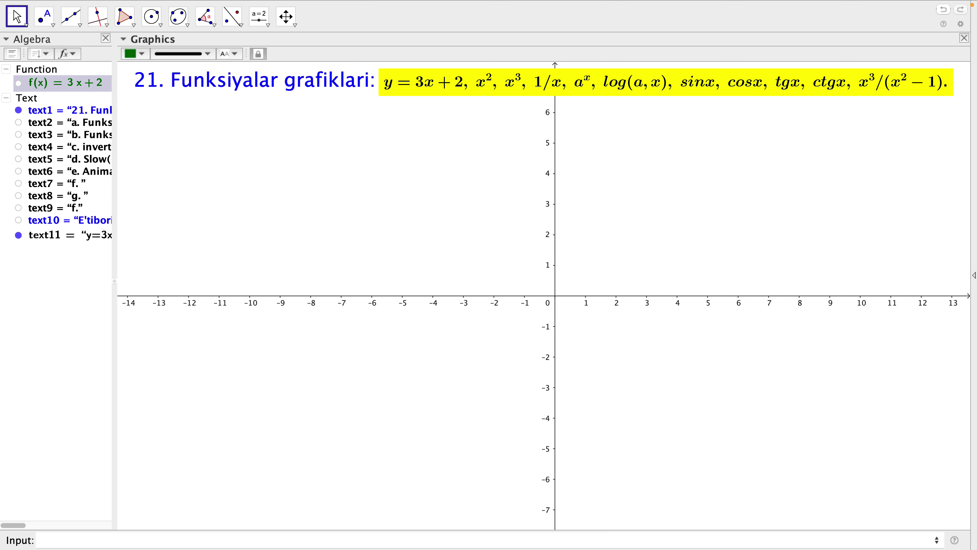
click(148, 540)
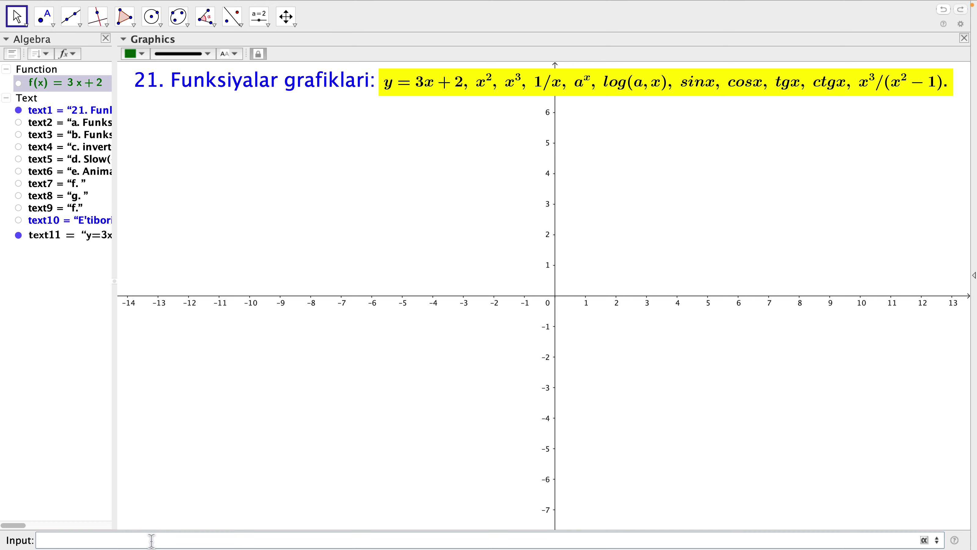
text(x)
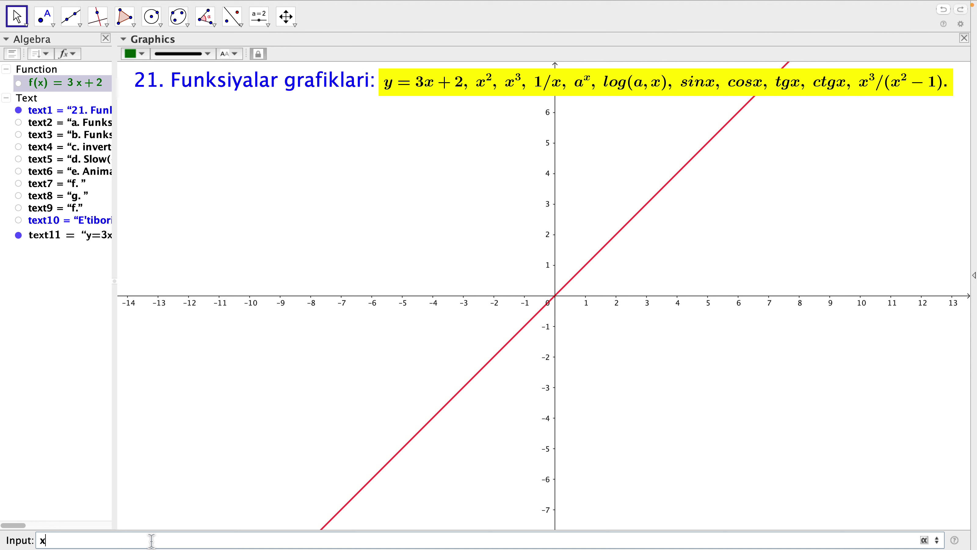
text(^2)
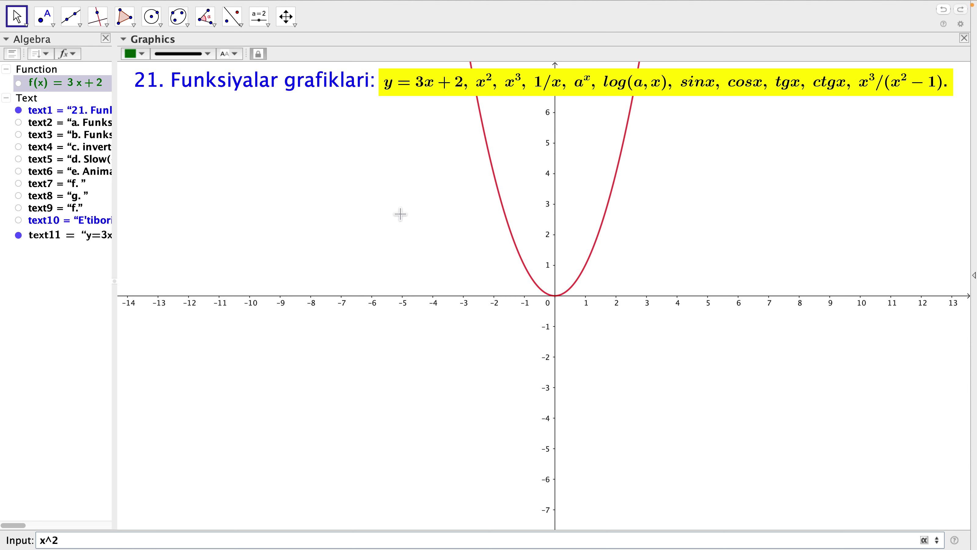
key(Return)
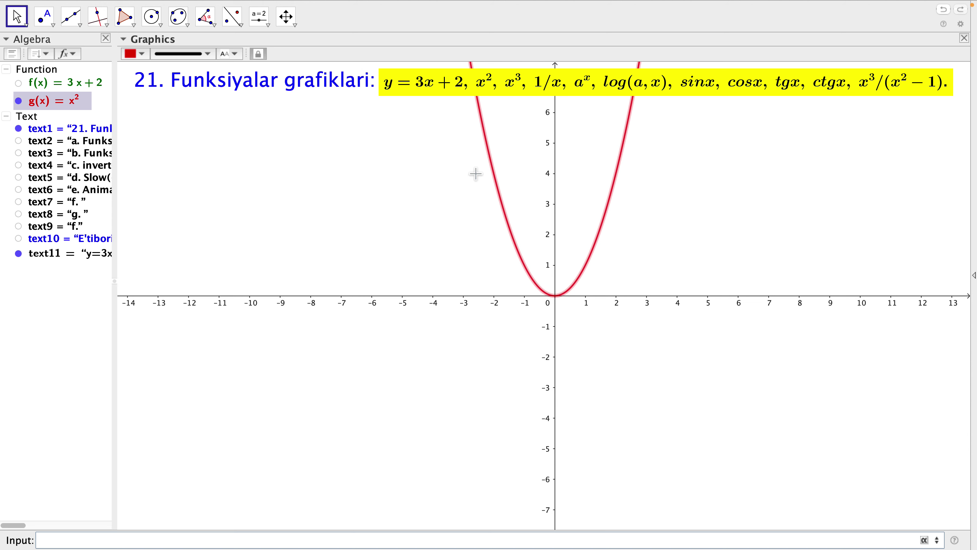
click(458, 185)
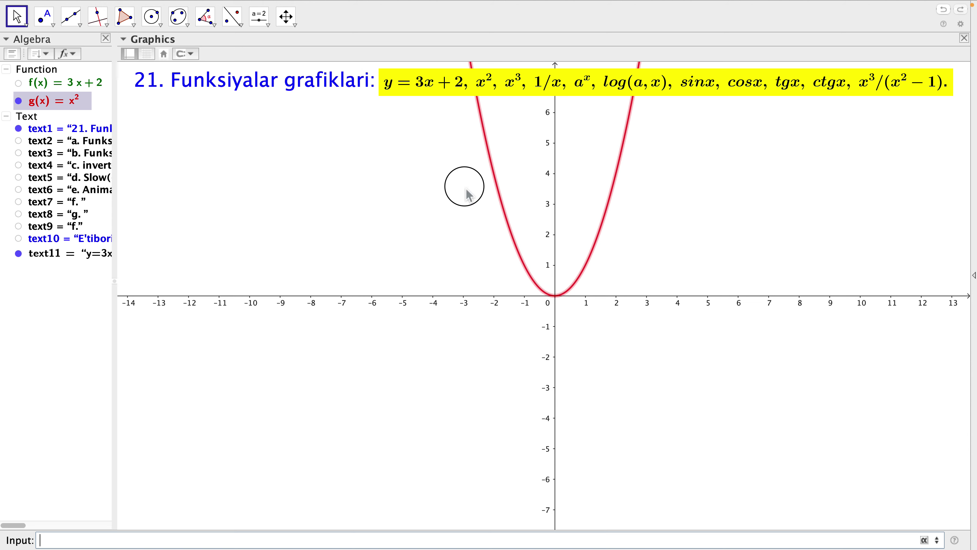
- Make the x^2 parabola's line thicker and change its color to blue
click(502, 204)
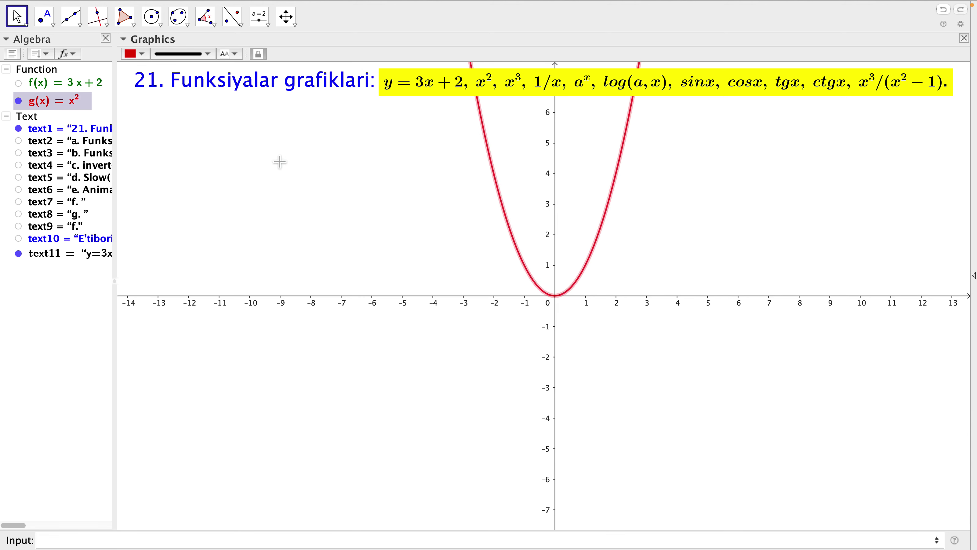
click(208, 54)
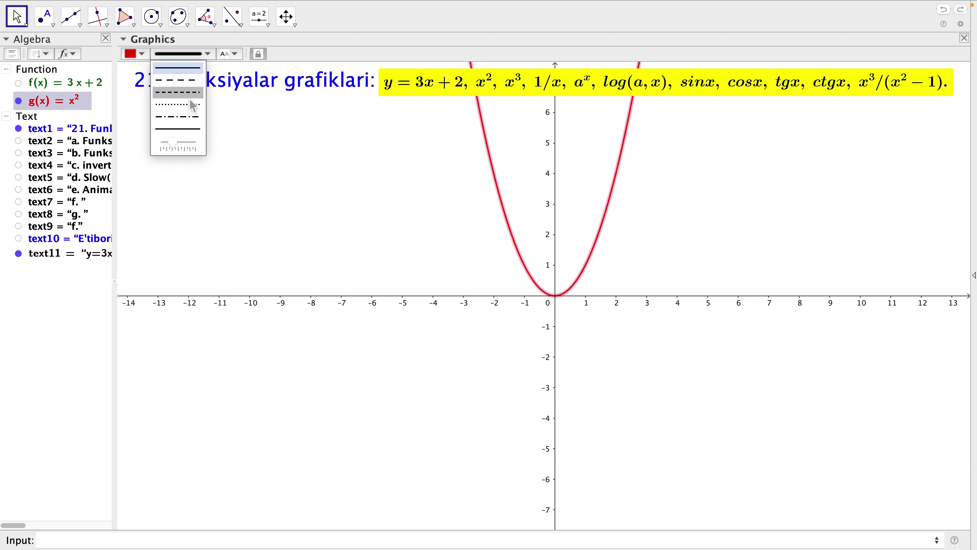
click(180, 145)
drag(181, 145, 186, 145)
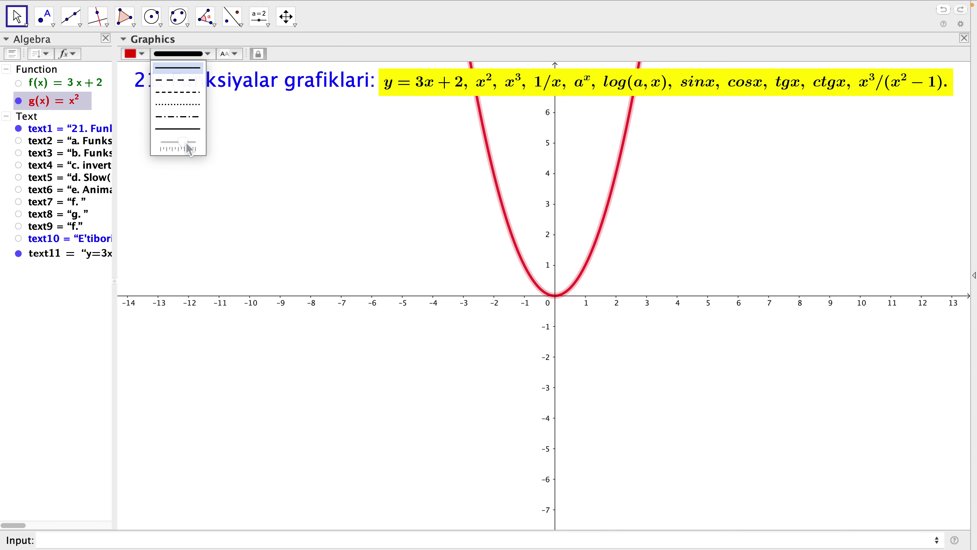
click(137, 54)
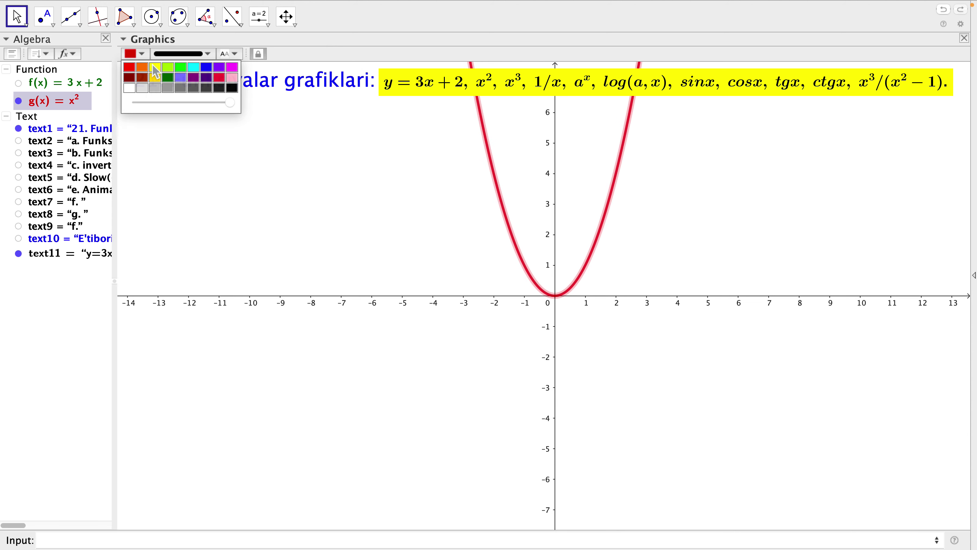
click(205, 68)
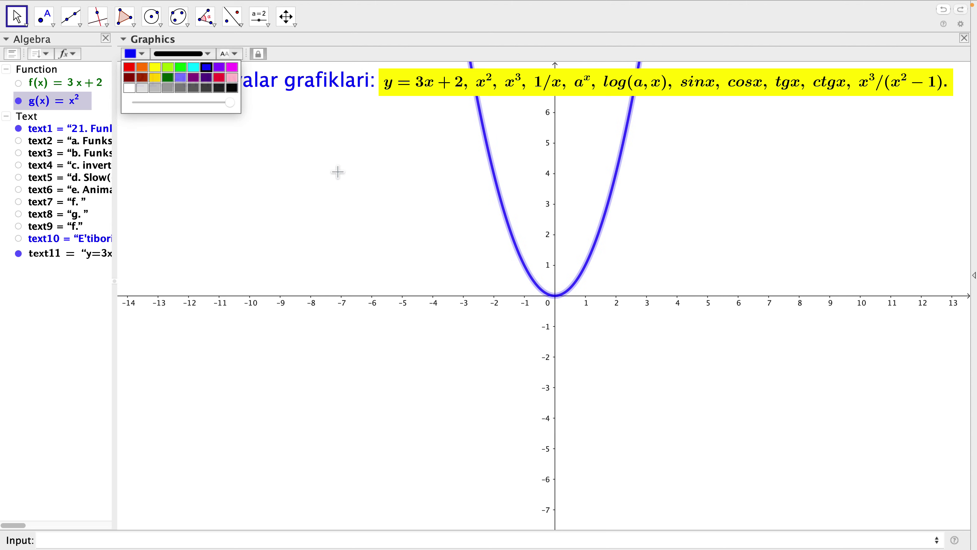
click(380, 179)
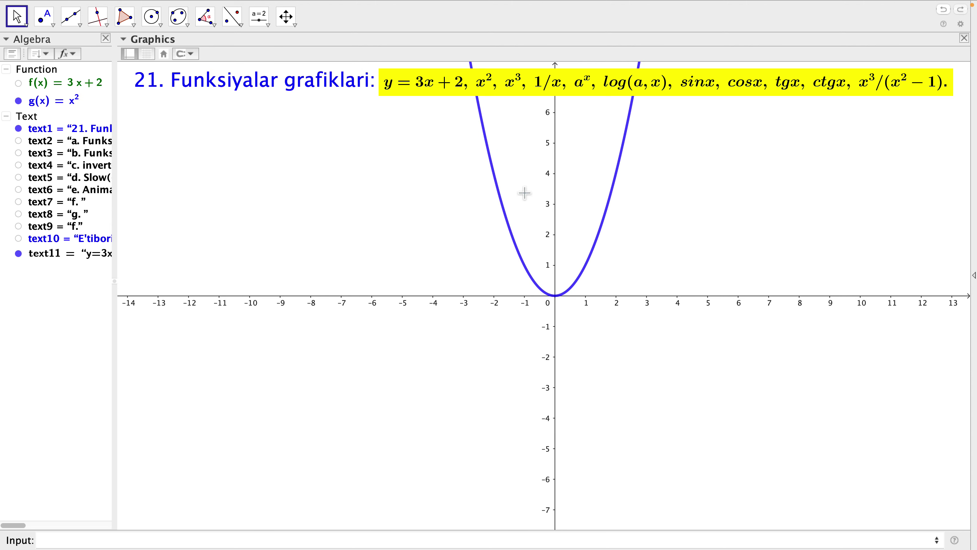
- Hide the x^2 parabola and plot the function x^3
click(18, 101)
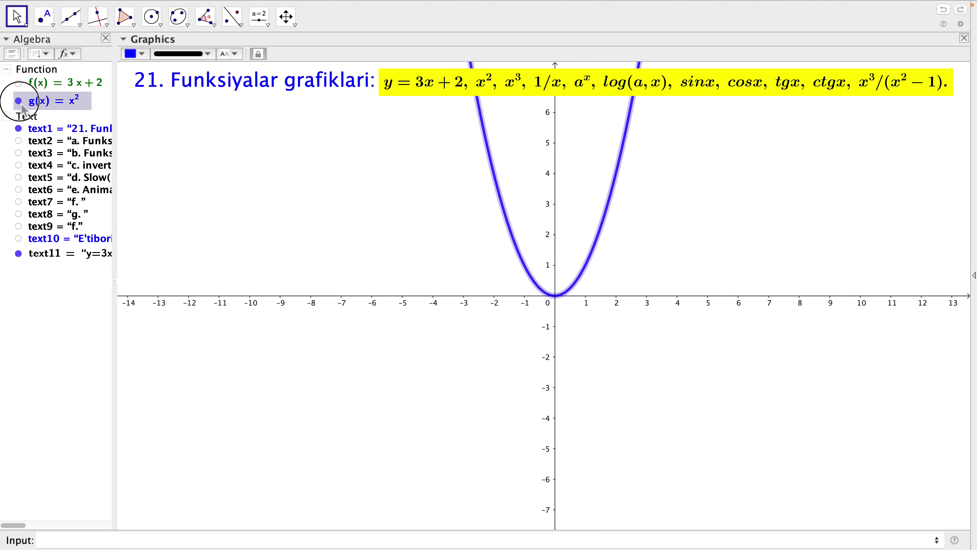
click(72, 540)
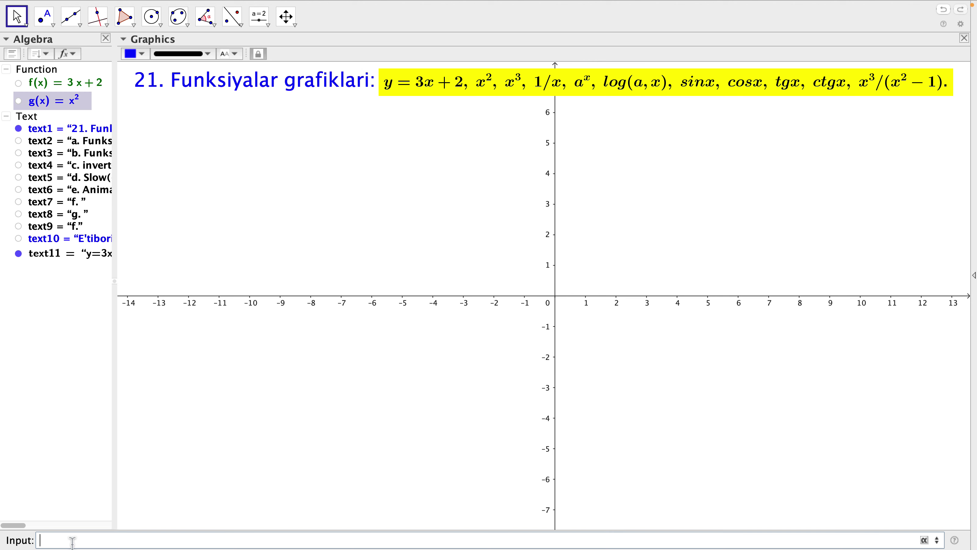
text(x^3)
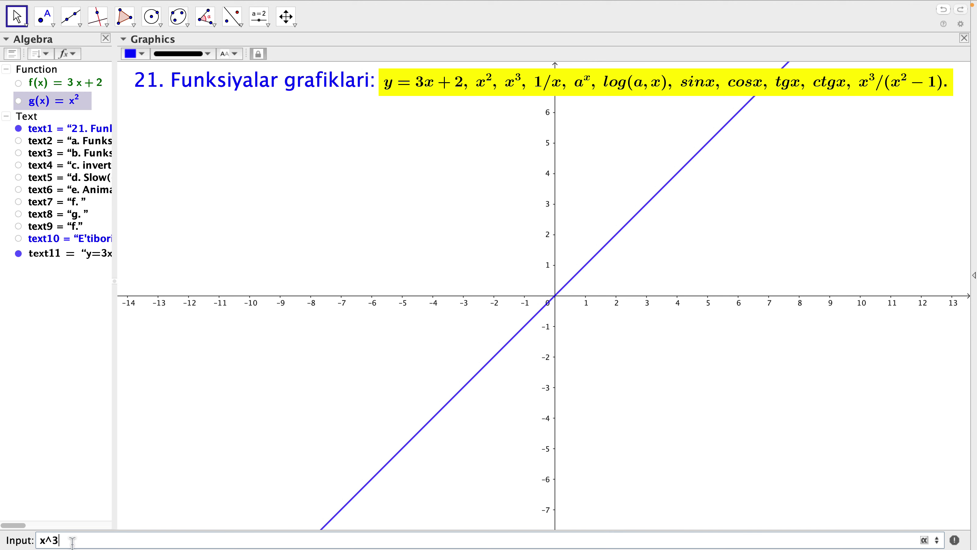
mouse_move(488, 546)
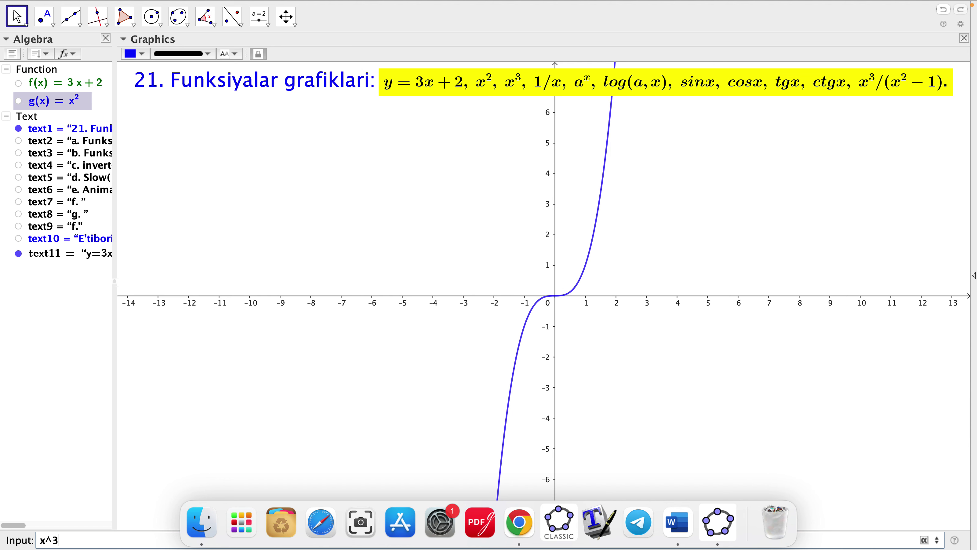
key(Return)
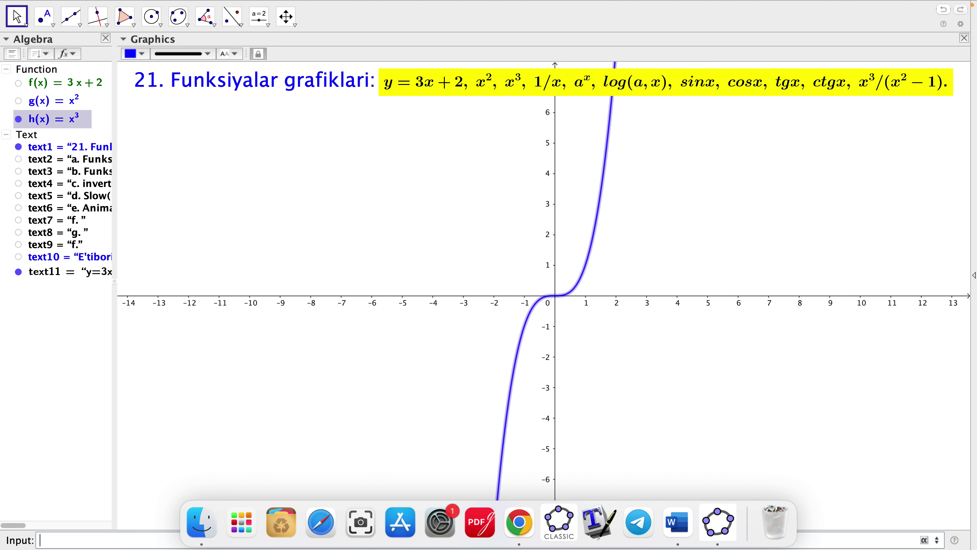
click(389, 248)
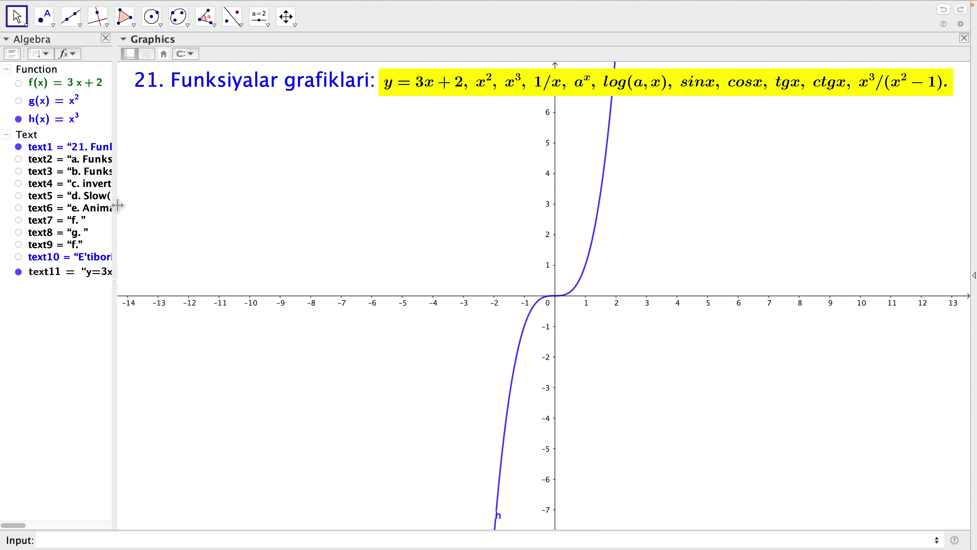
- Hide the x^3 graph and plot the function 1/x
click(19, 119)
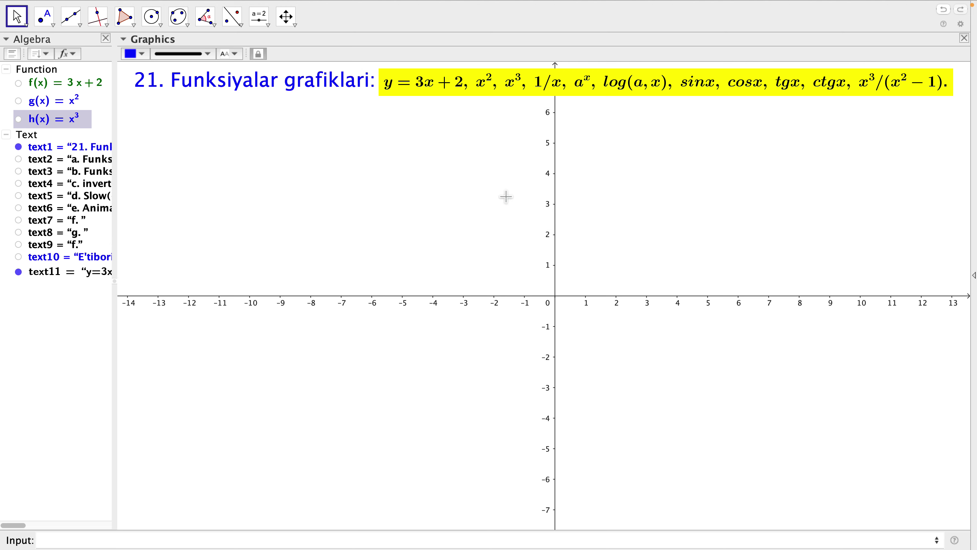
click(65, 540)
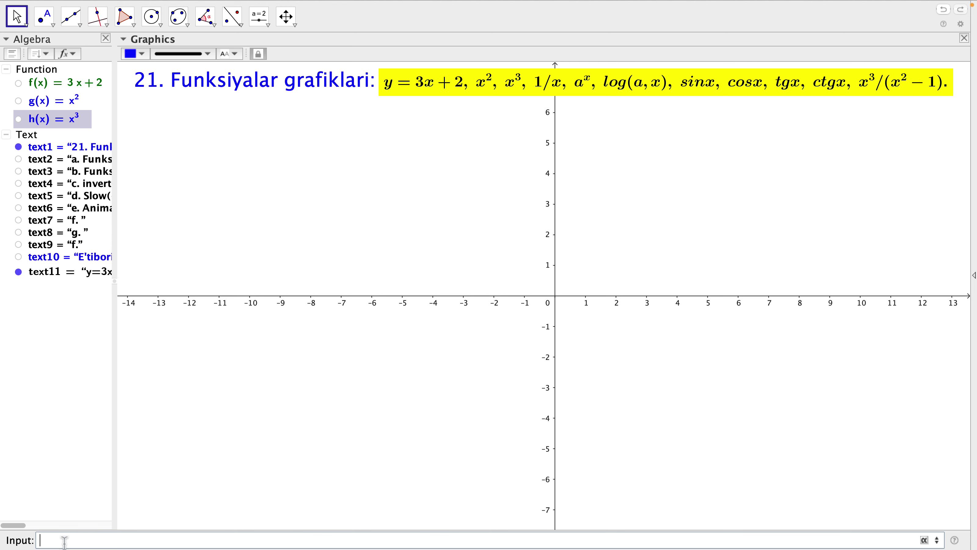
text(1/x)
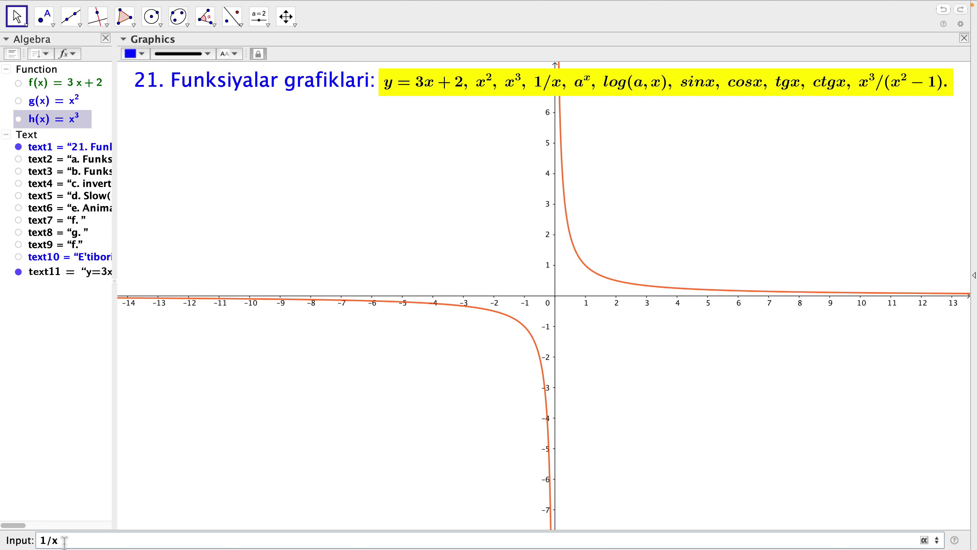
key(Return)
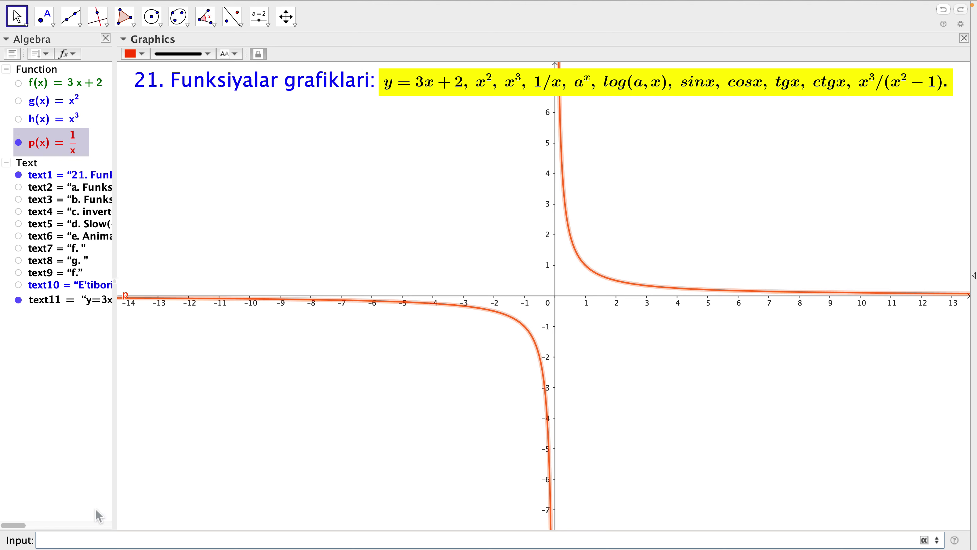
click(472, 187)
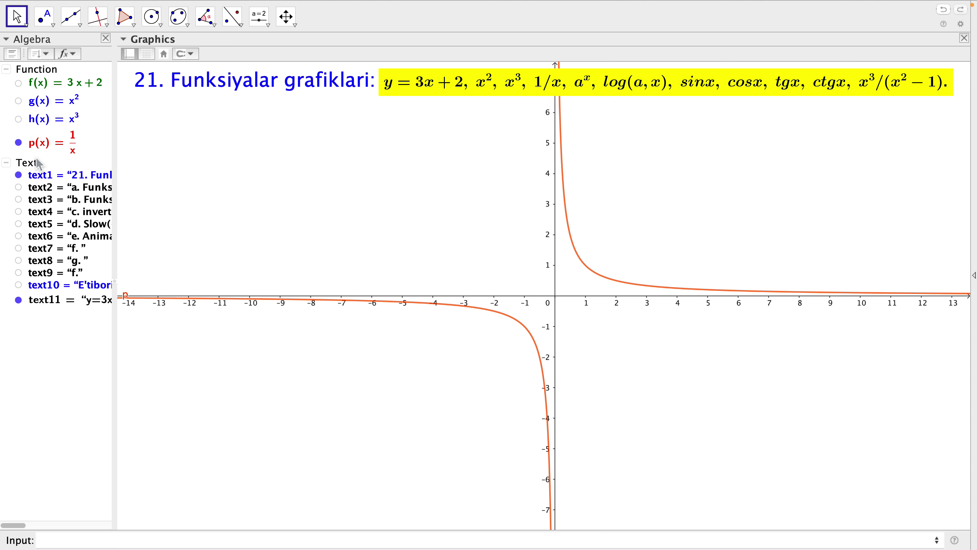
- Hide the 1/x graph and plot the exponential function 2^x
click(20, 144)
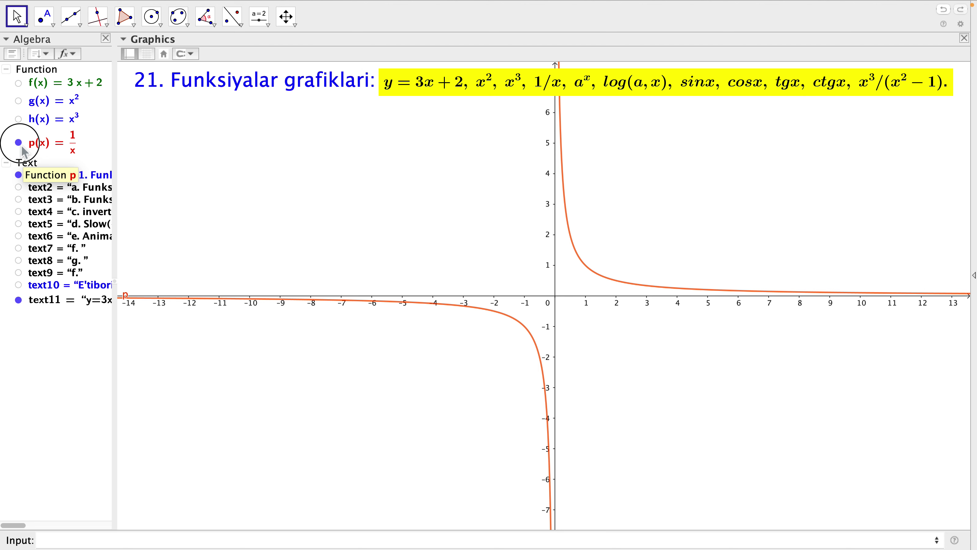
click(317, 156)
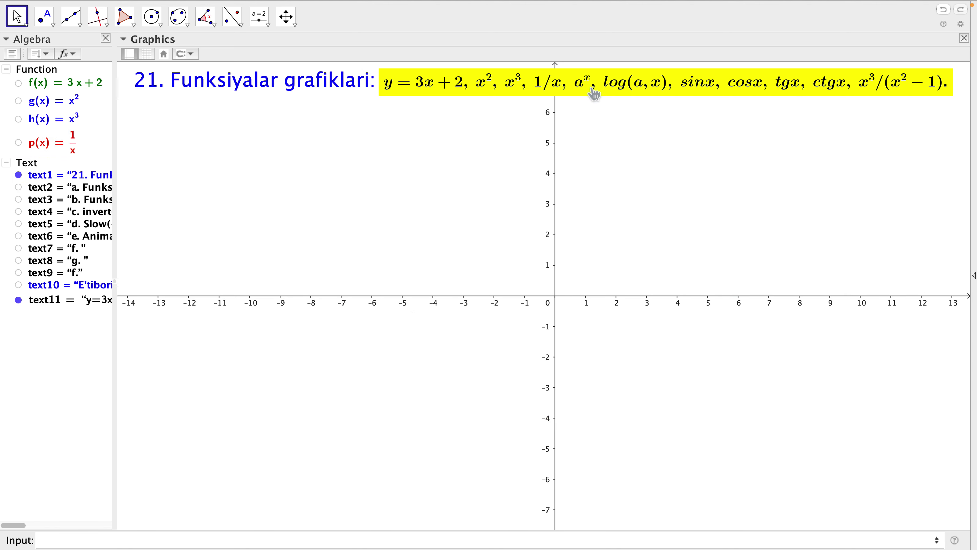
click(108, 540)
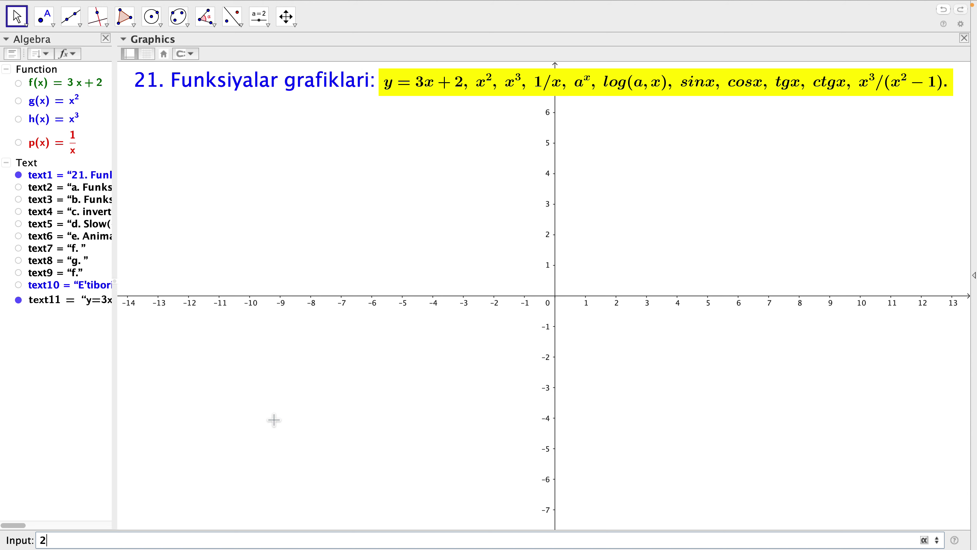
text(^x)
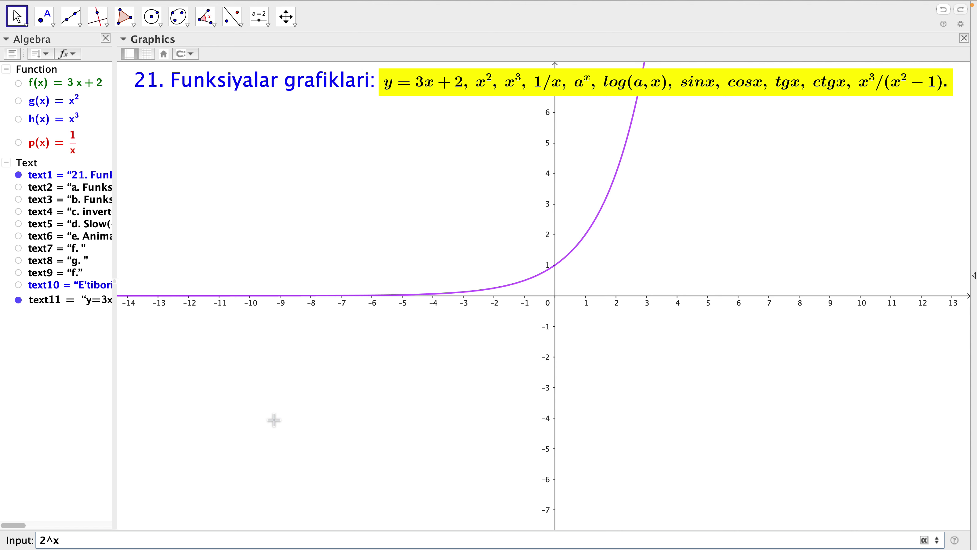
key(Return)
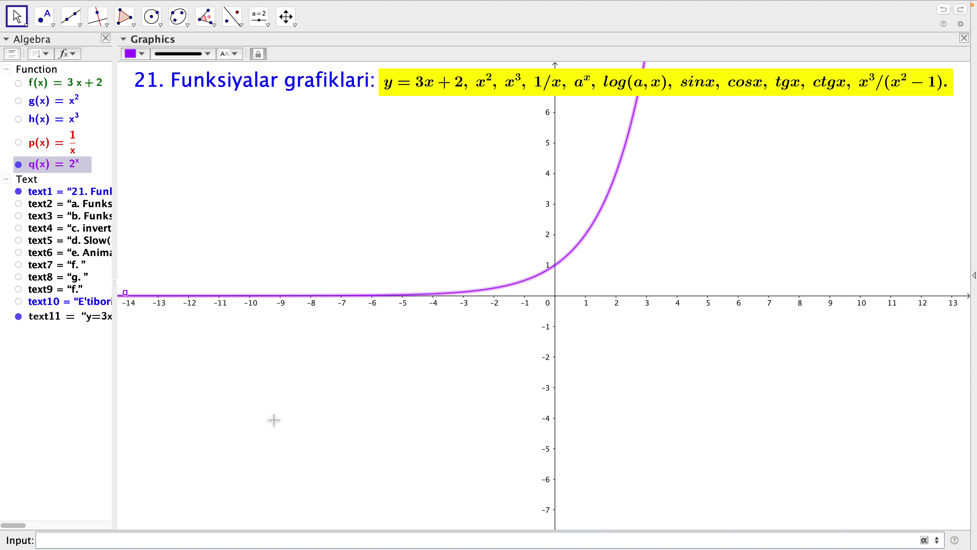
click(289, 200)
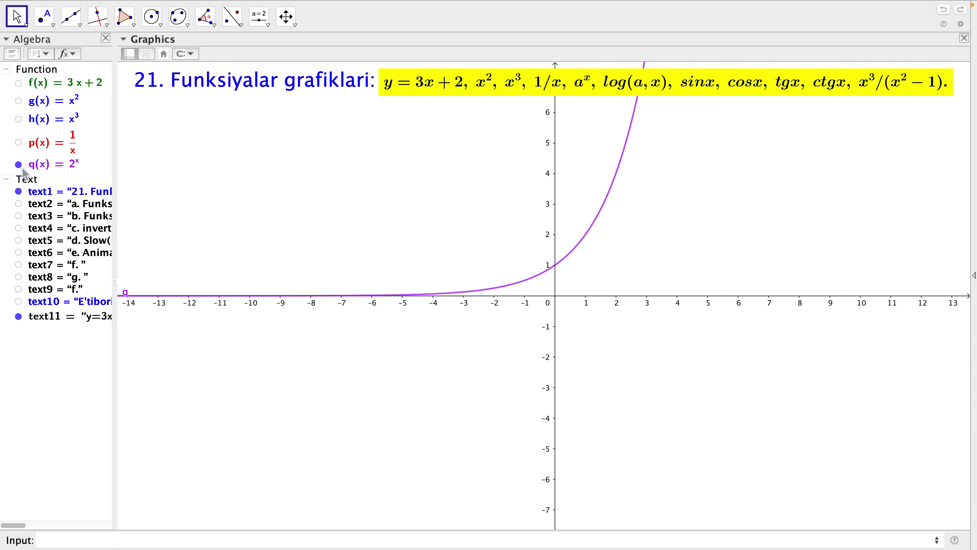
- Hide the 2^x graph and plot the base-3 logarithm log(3, x)
click(18, 165)
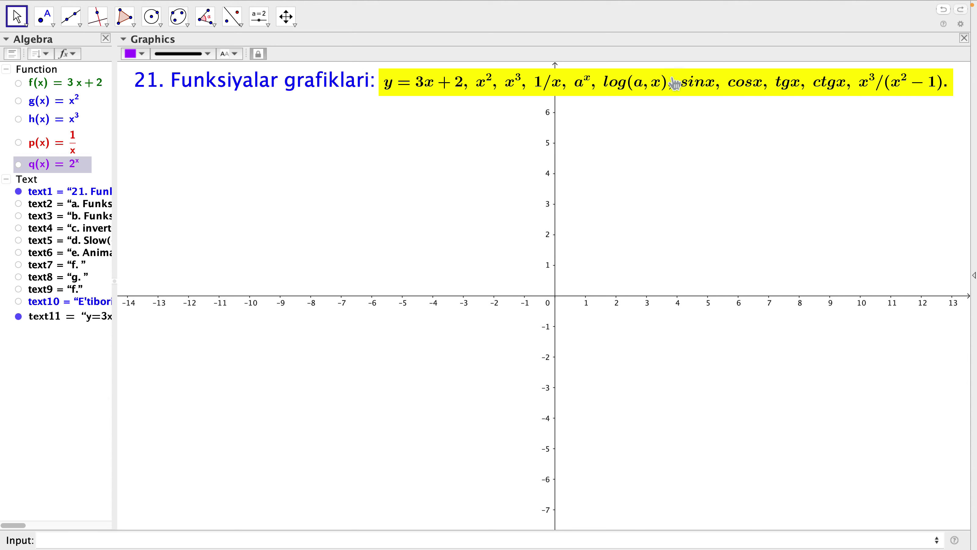
click(62, 539)
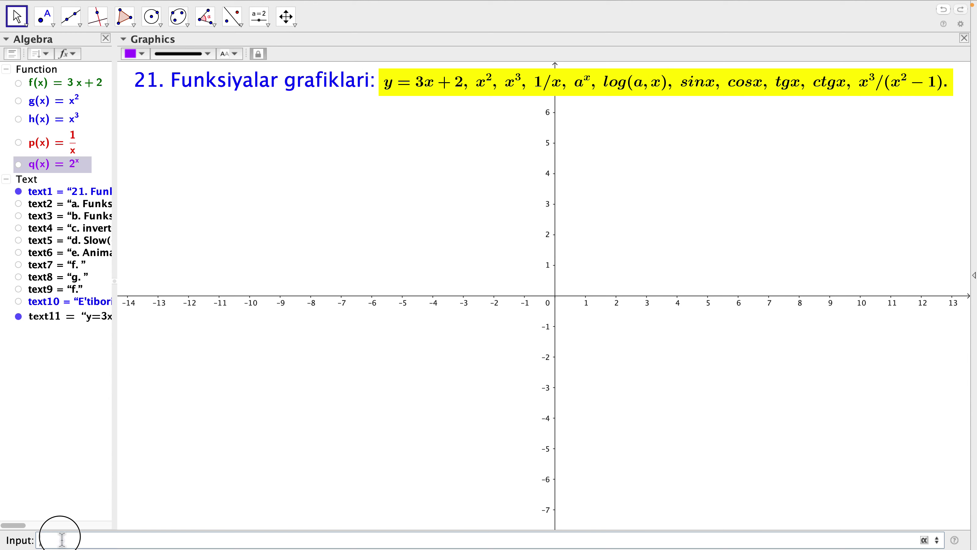
text(log)
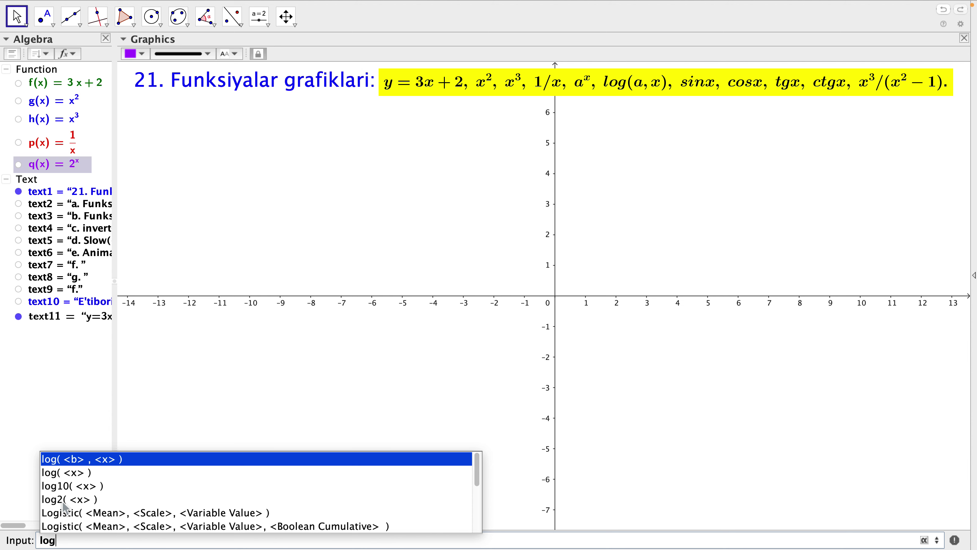
click(90, 462)
click(56, 544)
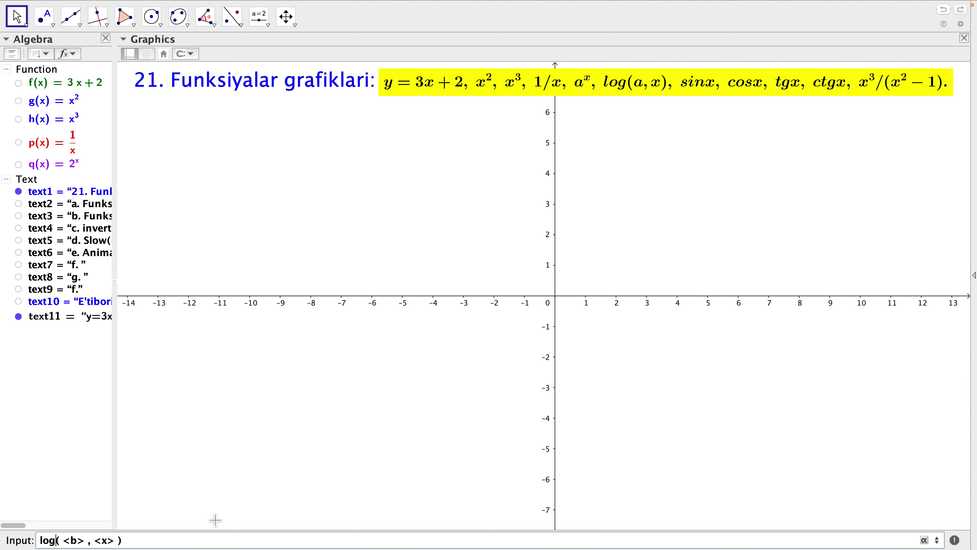
key(Tab)
text(3)
key(Tab)
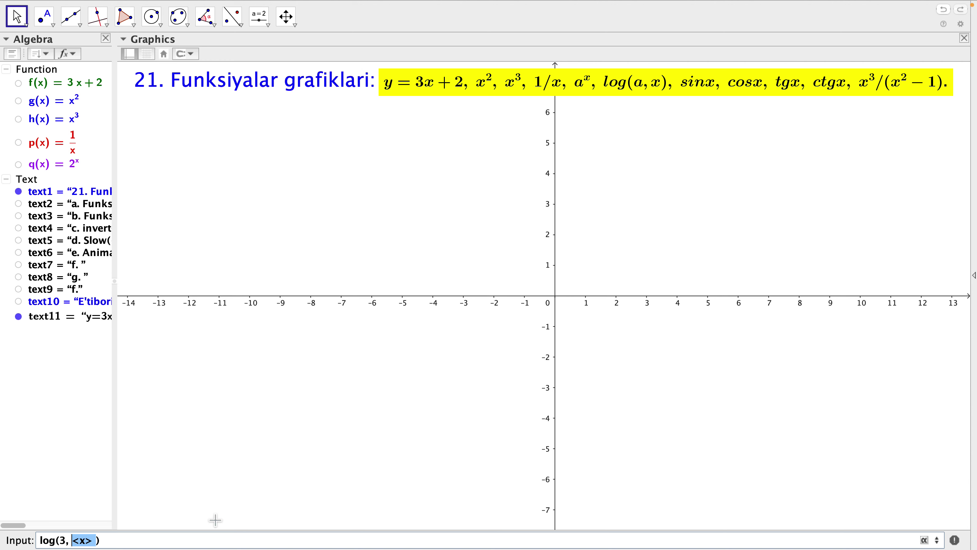
text(x)
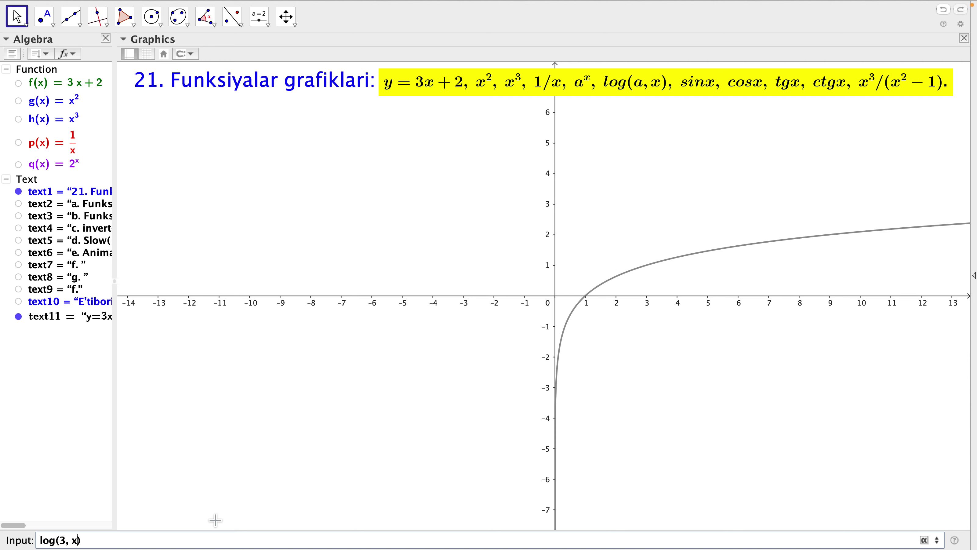
key(Return)
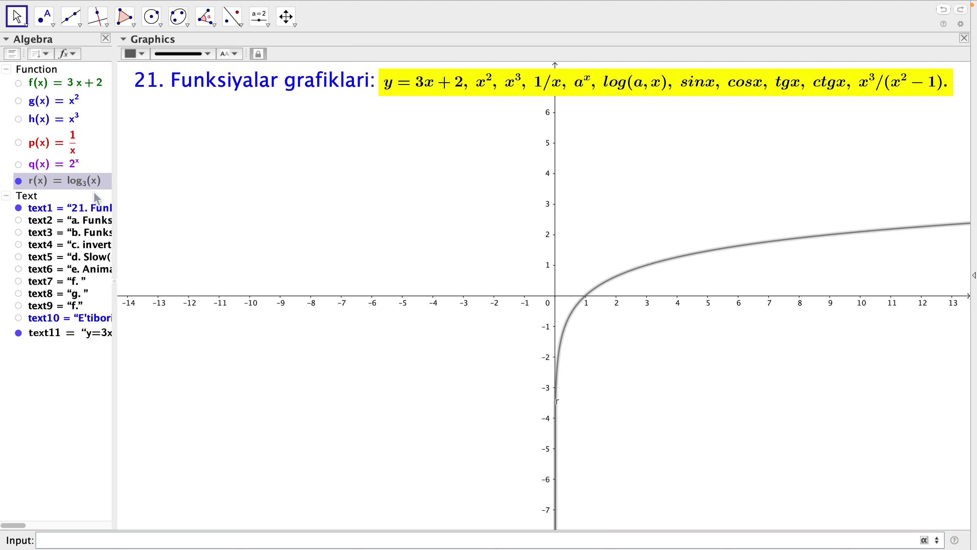
click(185, 175)
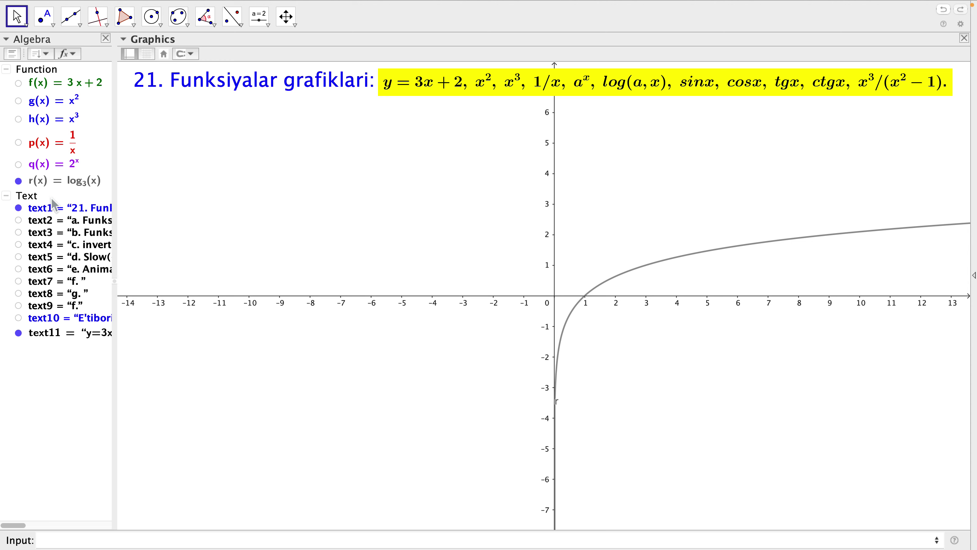
- Change the logarithm curve's color to magenta and move its label clear of the curve, just right of the y-axis
click(670, 262)
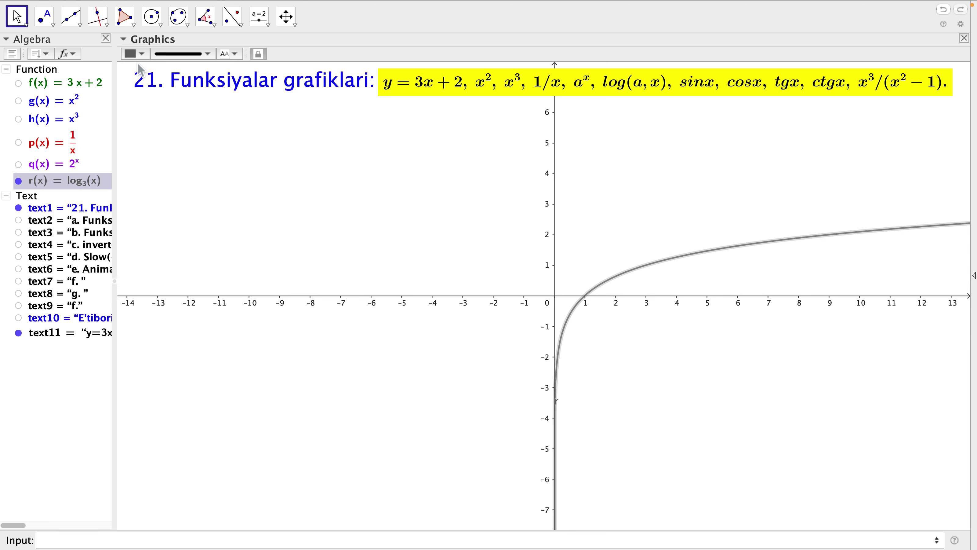
click(147, 53)
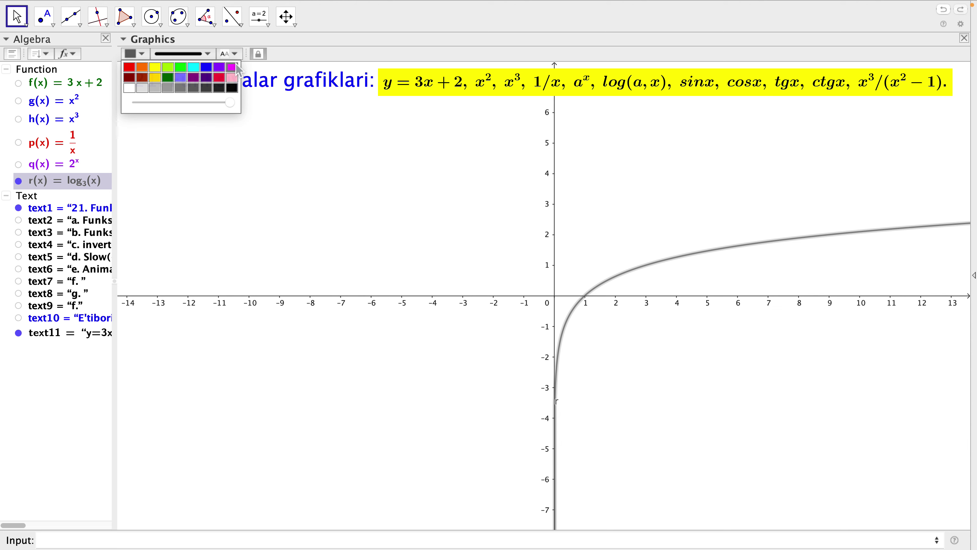
click(232, 68)
click(606, 182)
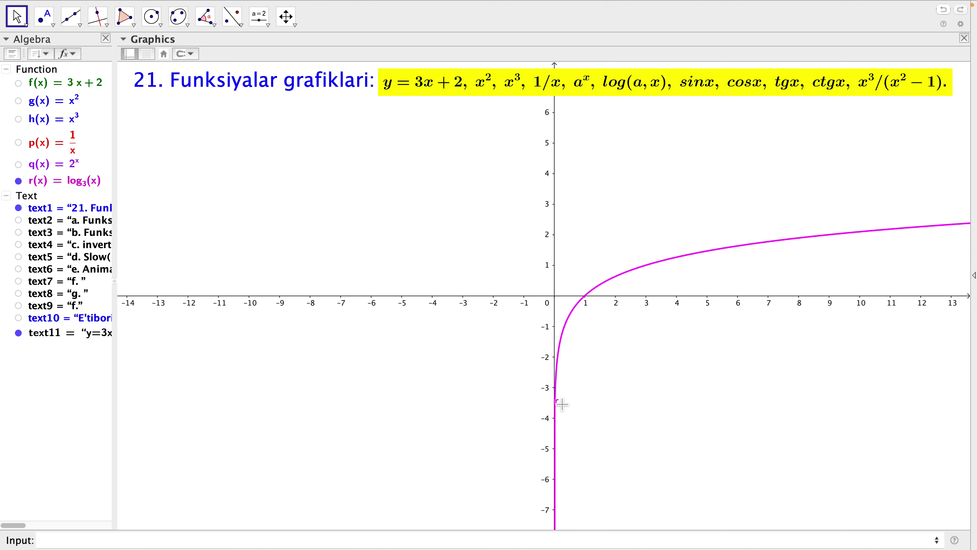
drag(560, 410, 580, 405)
- Hide the logarithm graph and plot the function sin(x)
click(63, 541)
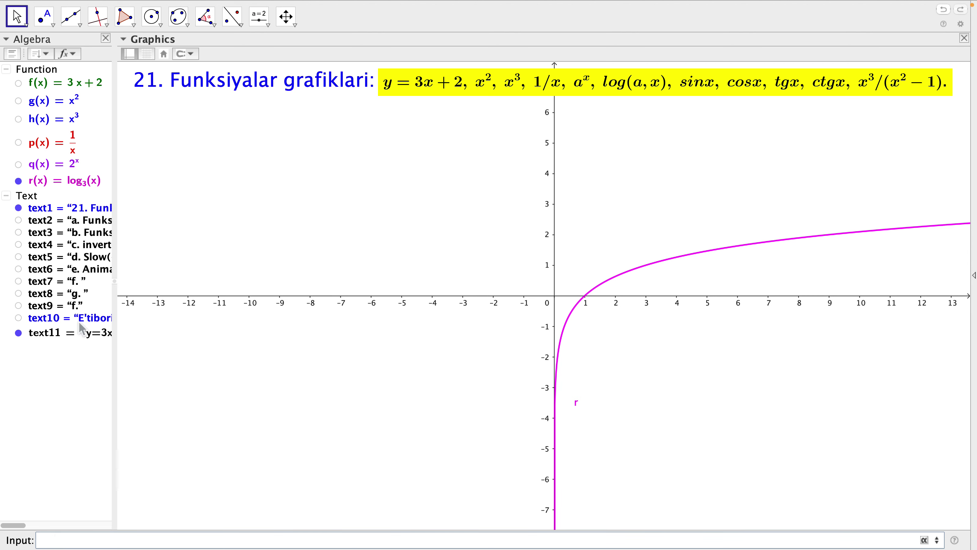
click(19, 182)
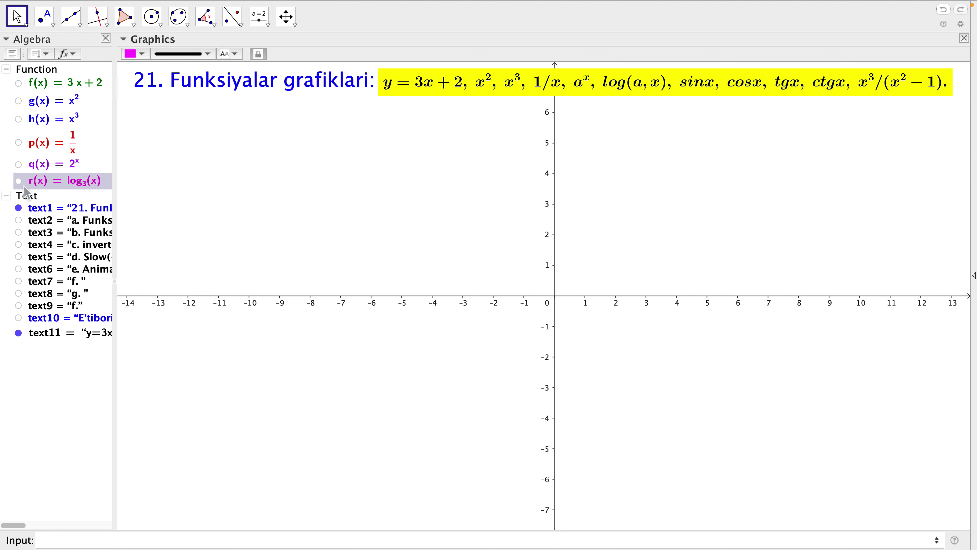
click(72, 539)
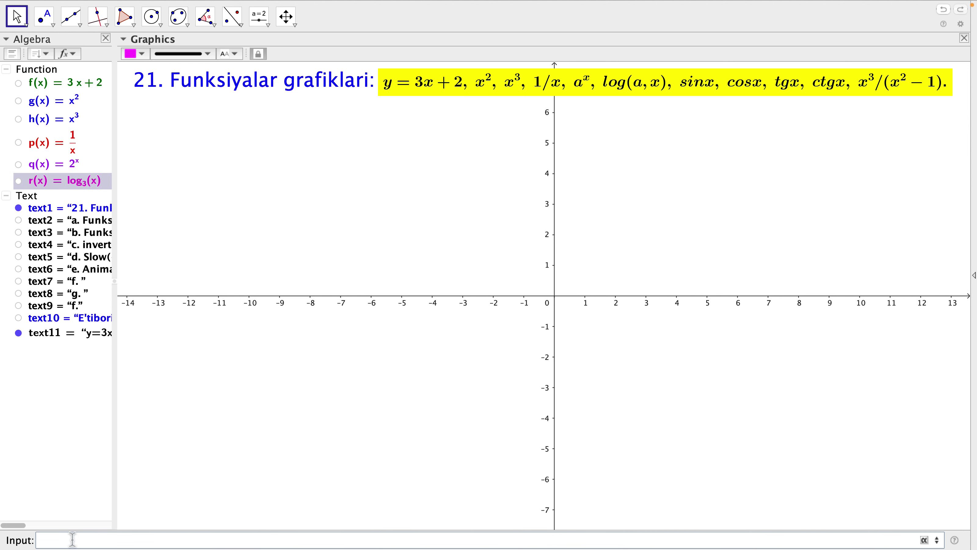
text(sin)
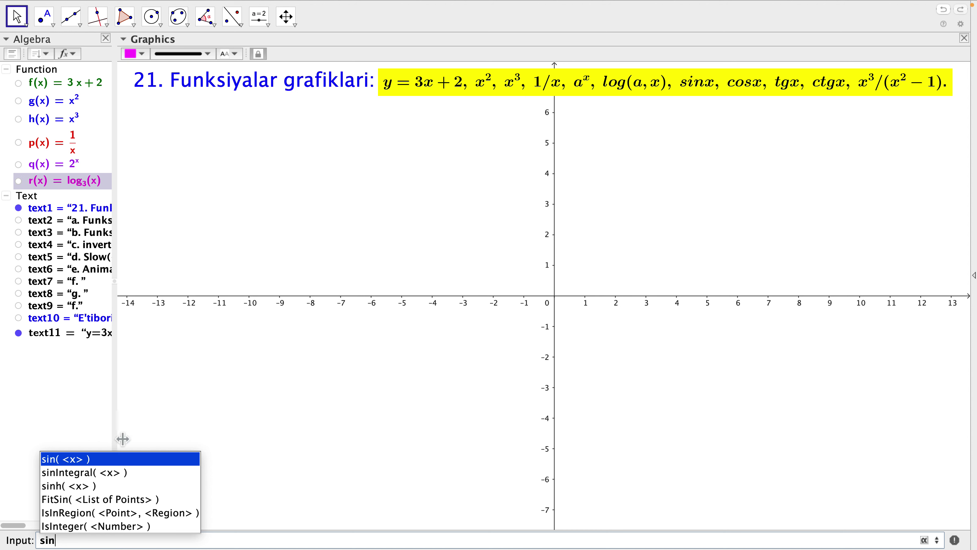
key(Return)
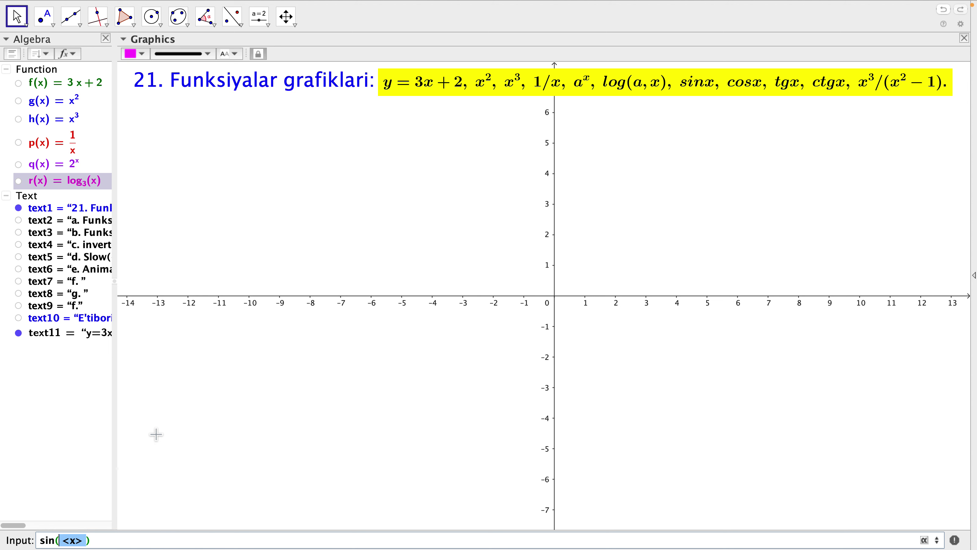
text(x)
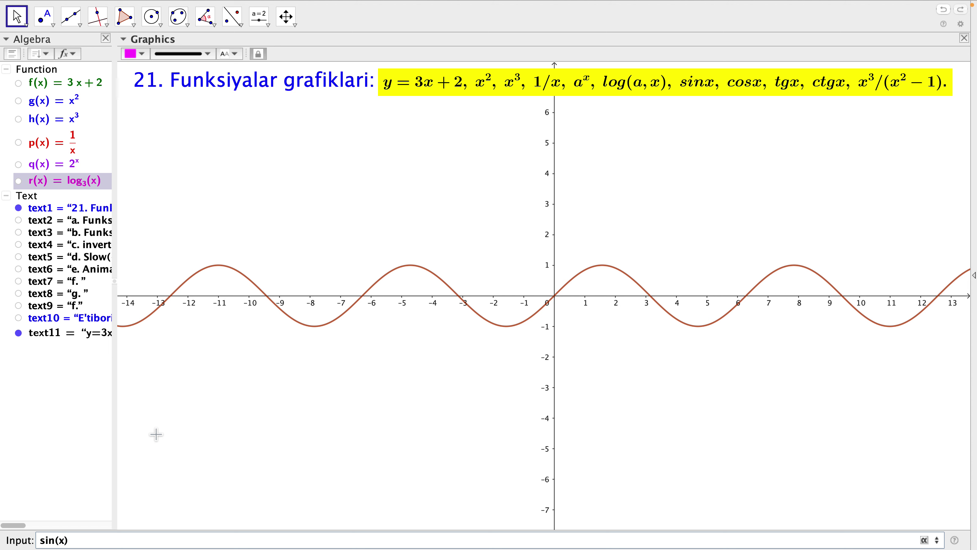
key(Return)
click(394, 188)
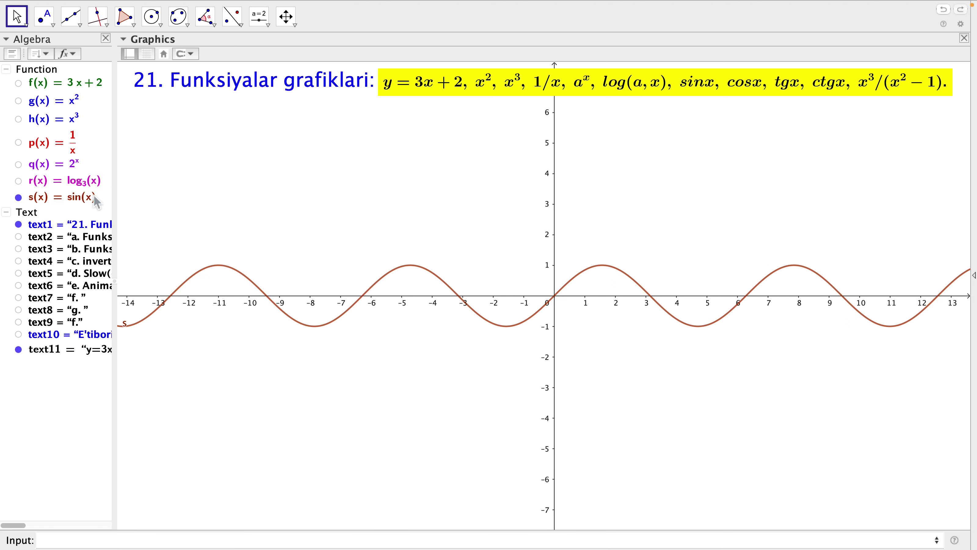
- Hide the sin(x) graph and plot the function cos(x)
click(18, 197)
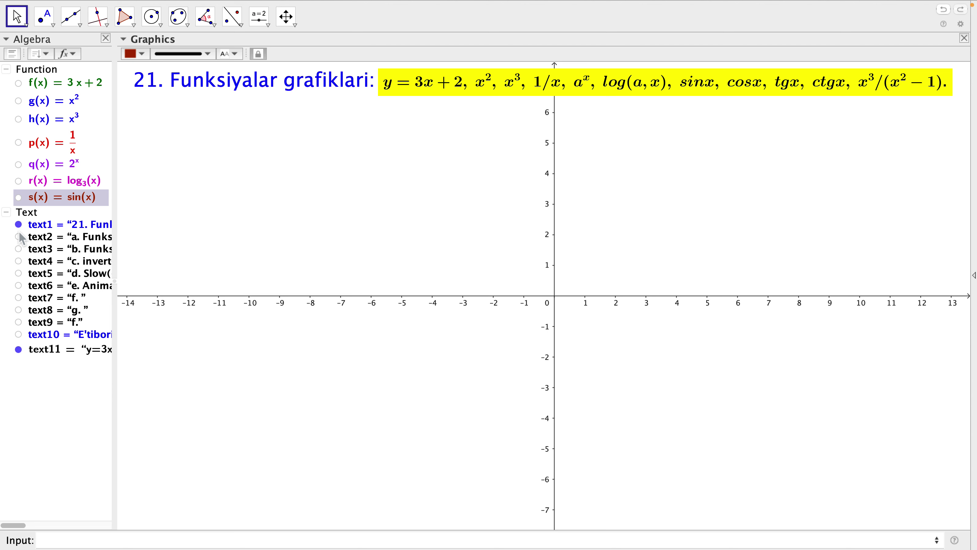
click(54, 540)
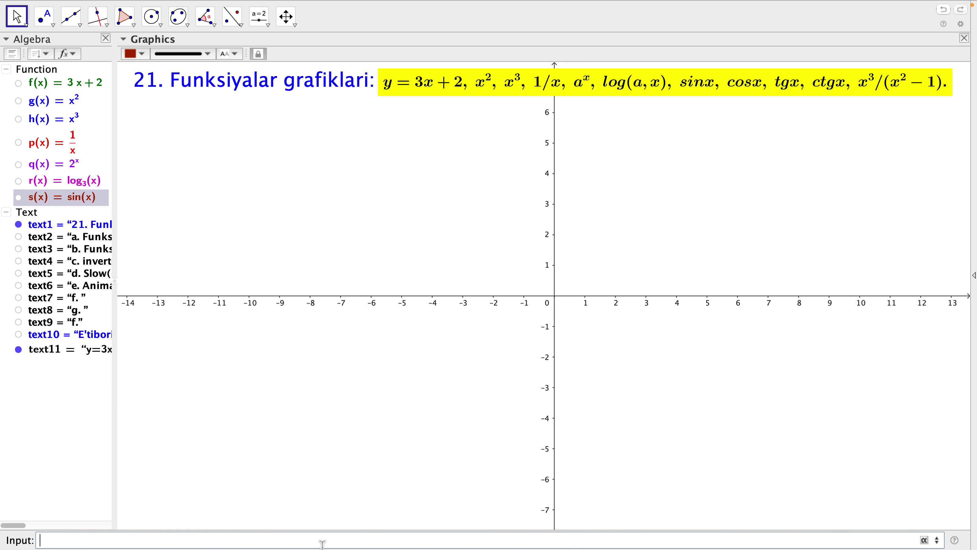
text(cos)
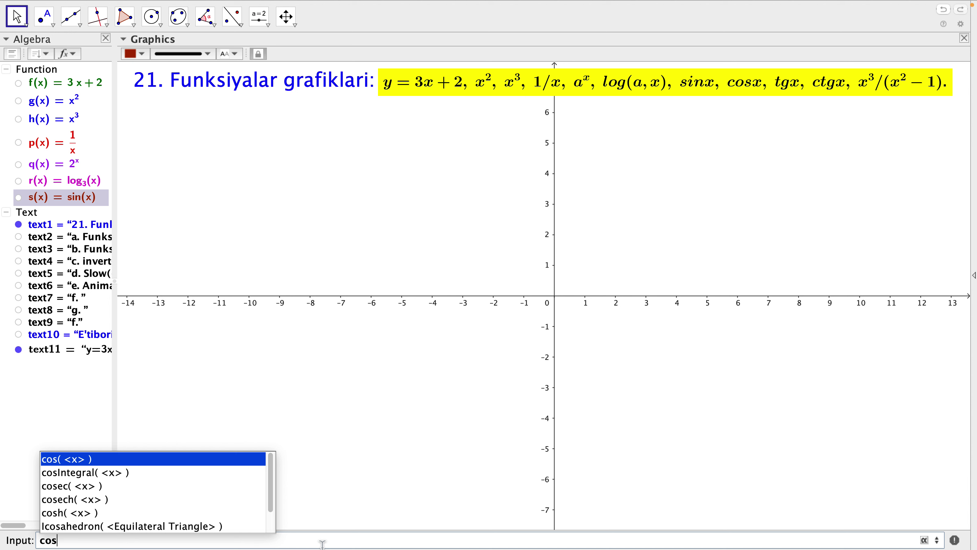
click(67, 463)
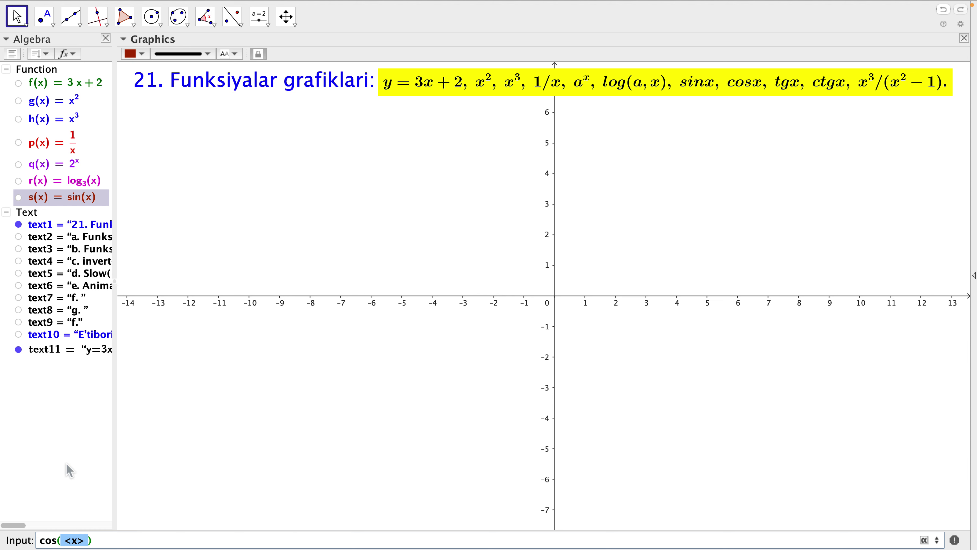
text(x)
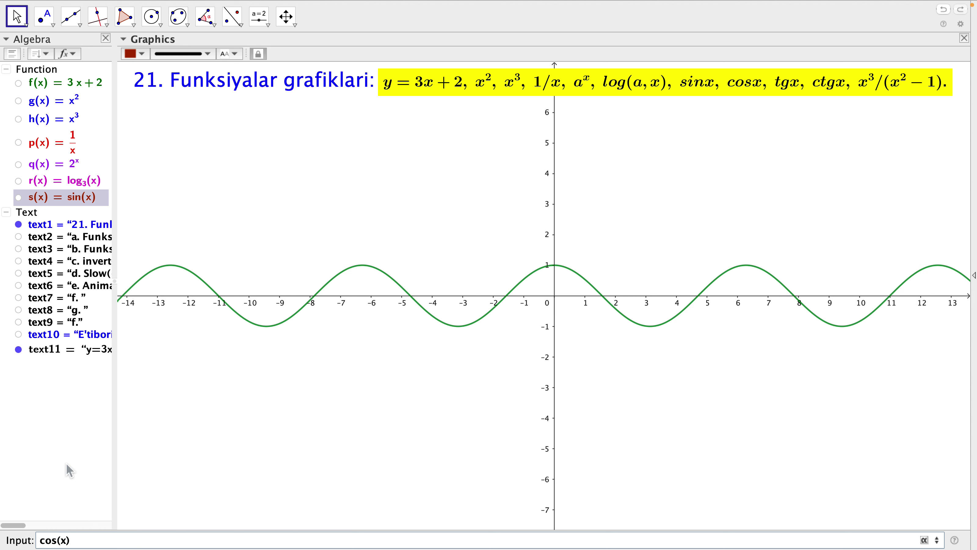
key(Return)
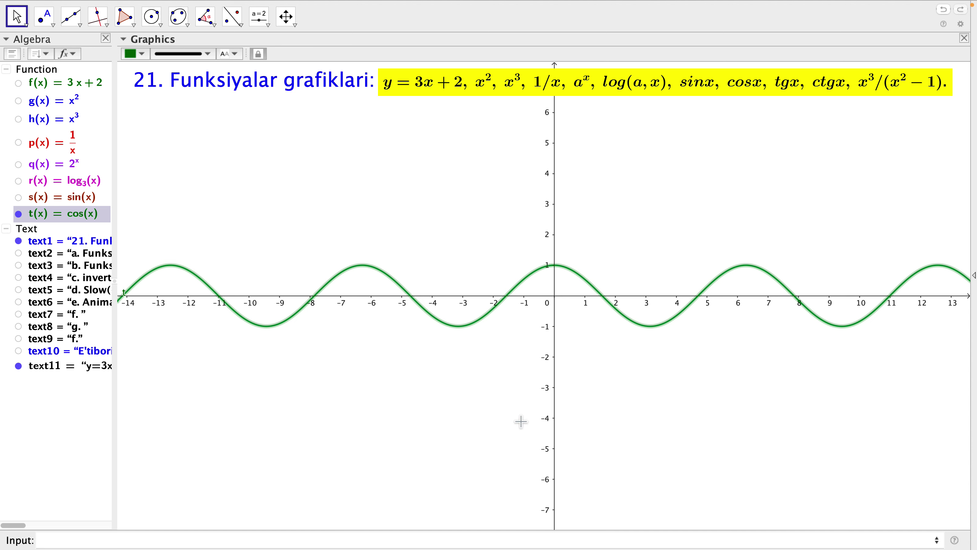
click(526, 381)
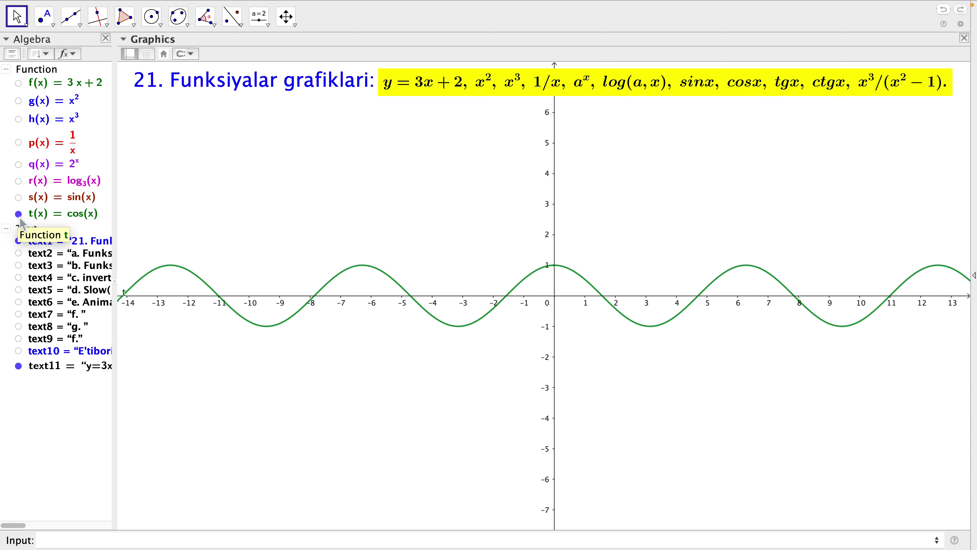
- Hide the cos(x) graph and plot the function tan(x)
click(18, 215)
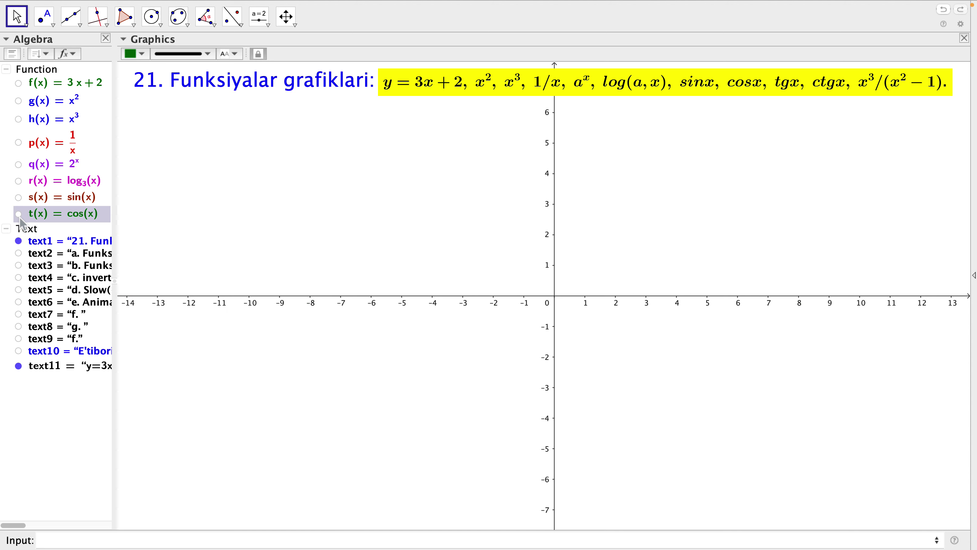
click(58, 540)
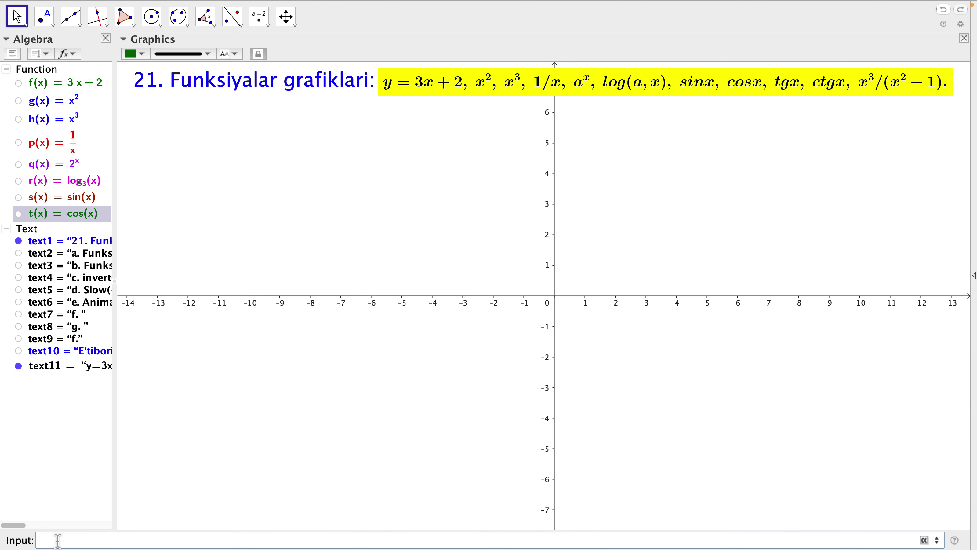
text(tan)
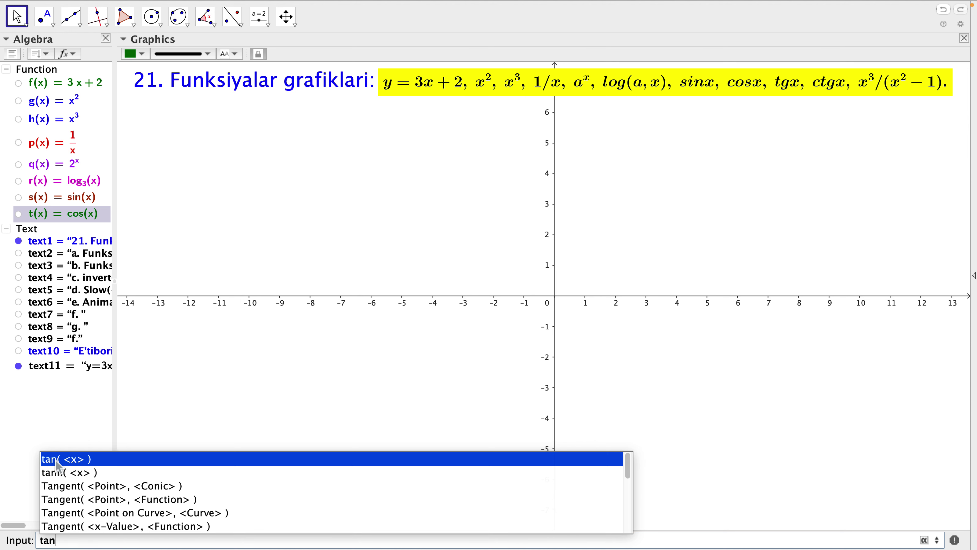
key(Return)
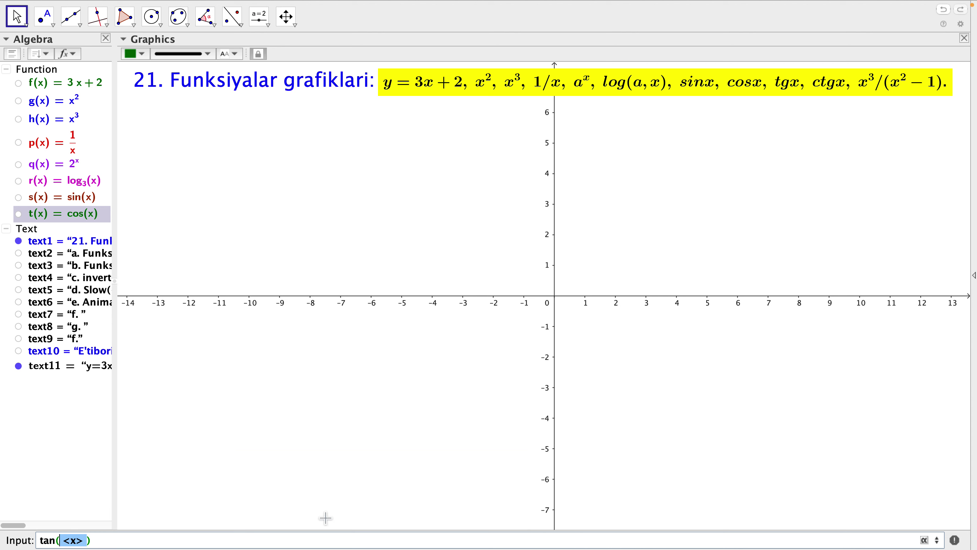
text(x)
key(Return)
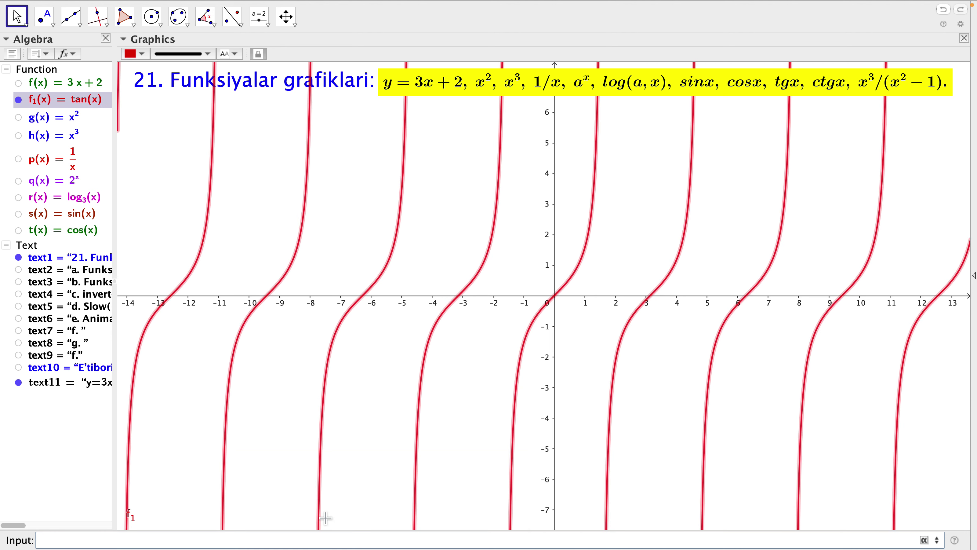
click(464, 246)
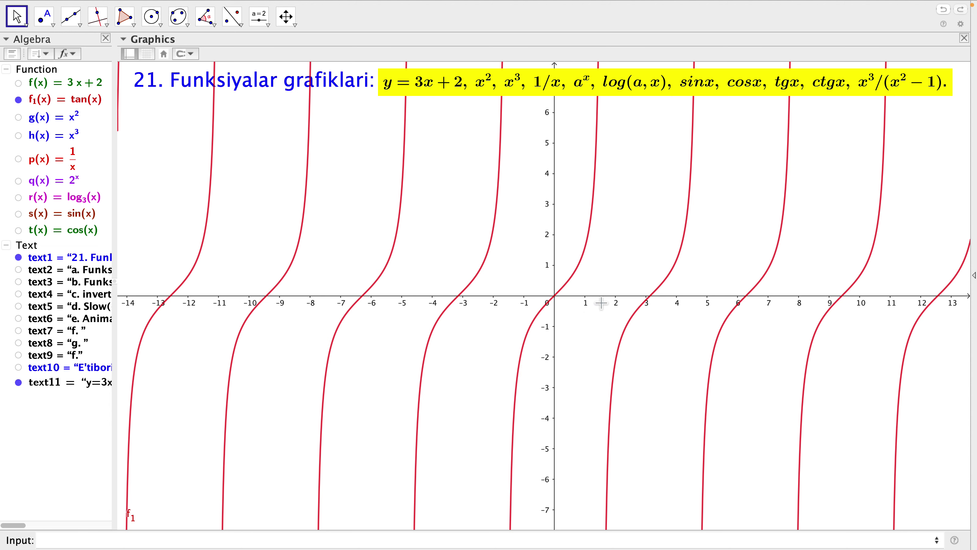
- Set the x-axis number spacing to π/2 in the graphics preferences
right_click(614, 273)
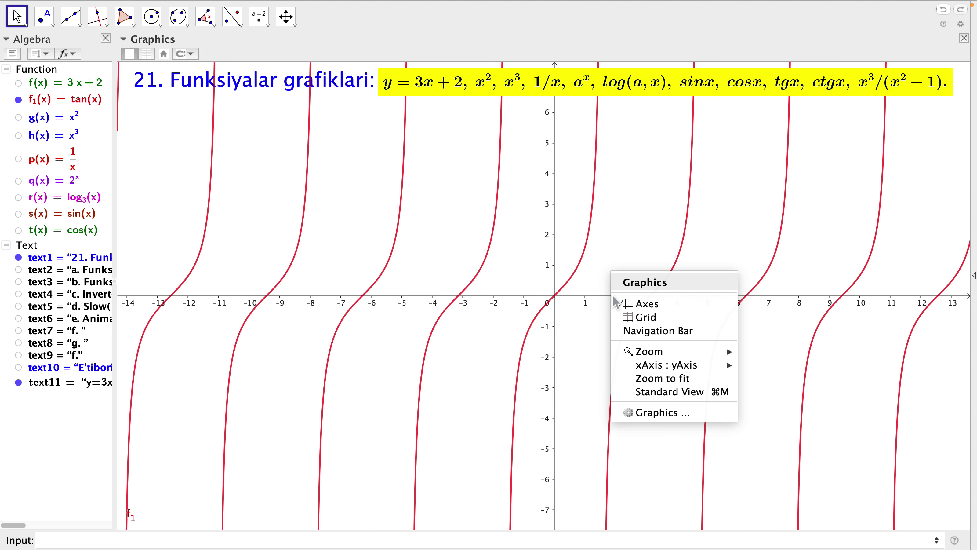
click(658, 413)
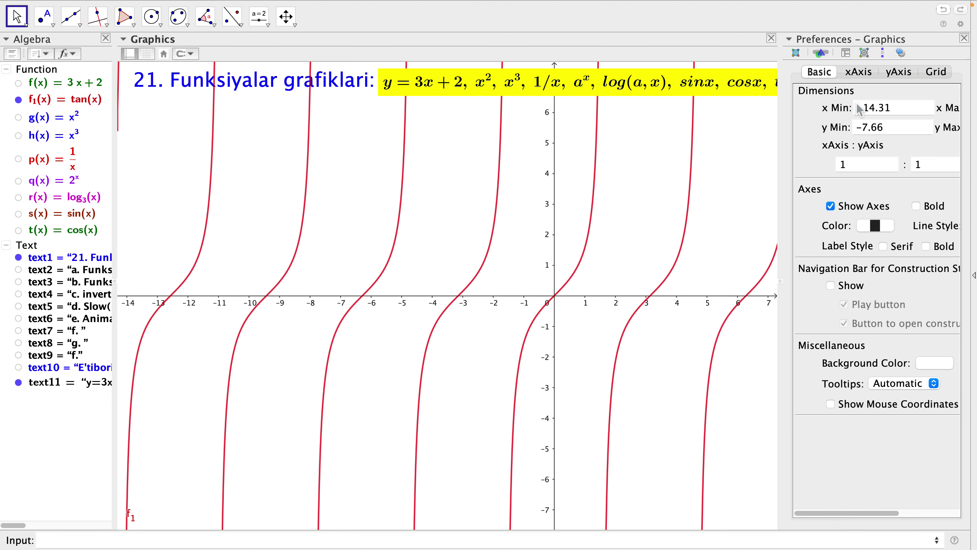
click(865, 73)
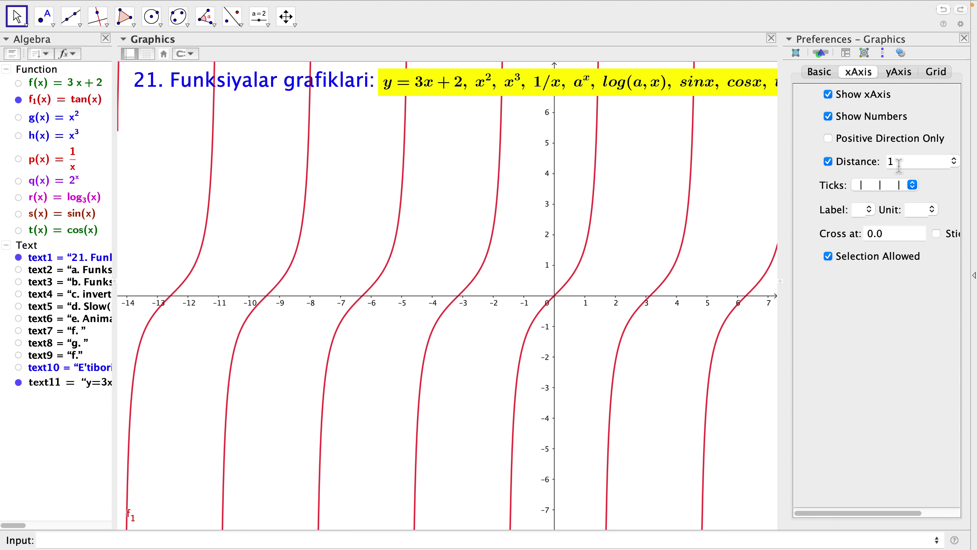
click(955, 164)
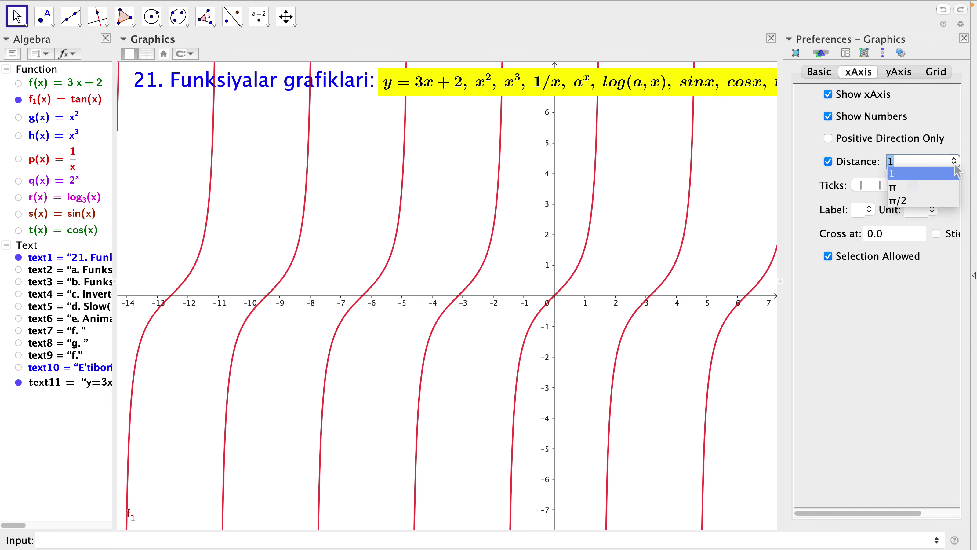
click(900, 201)
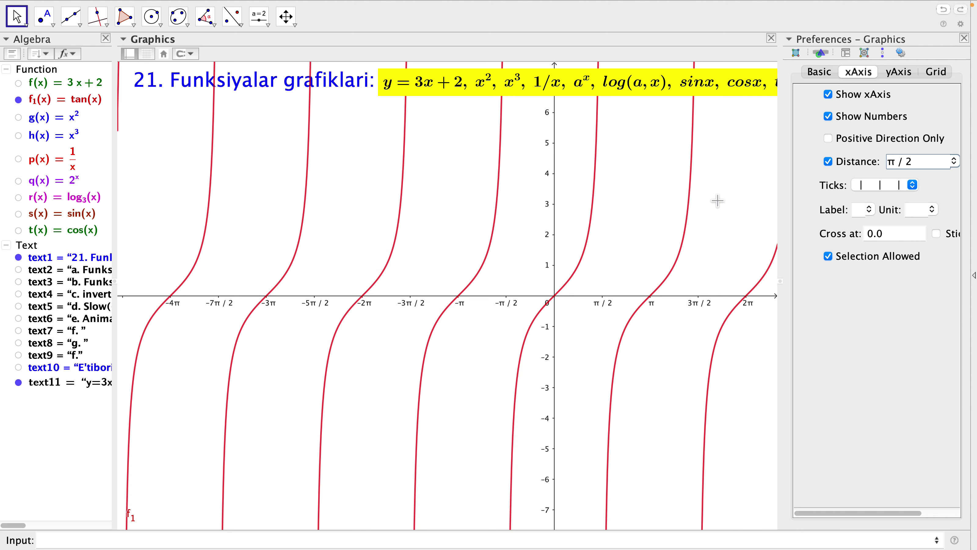
click(626, 143)
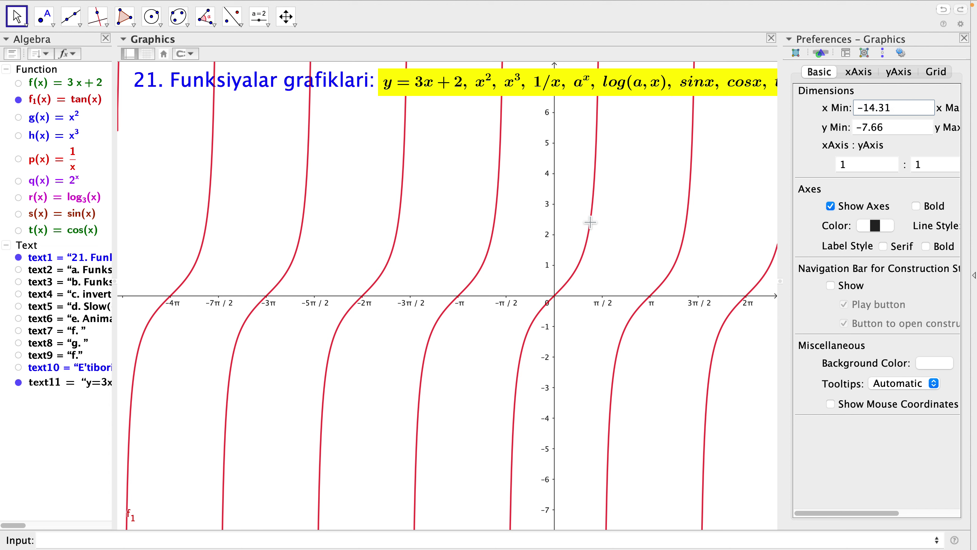
- Hide the tan(x) graph and close the properties view
click(19, 101)
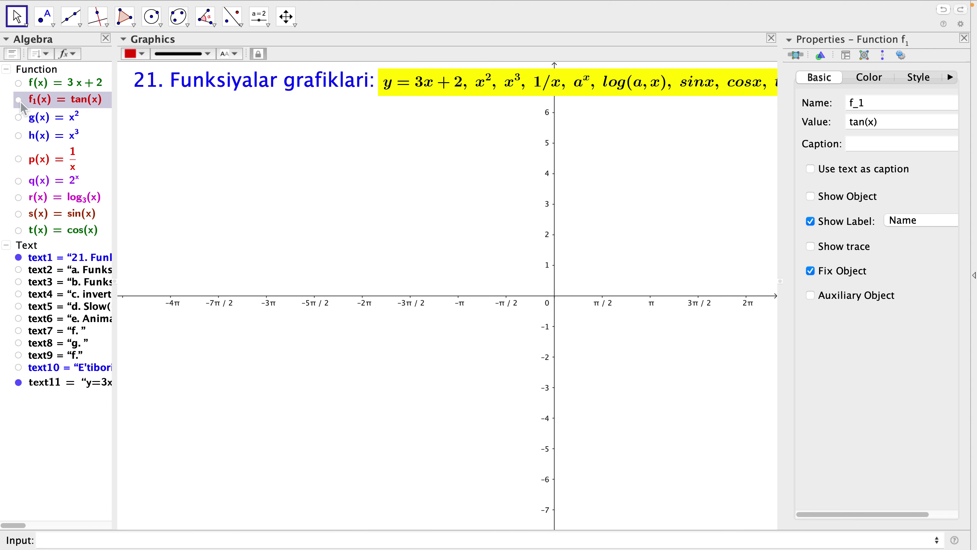
click(84, 540)
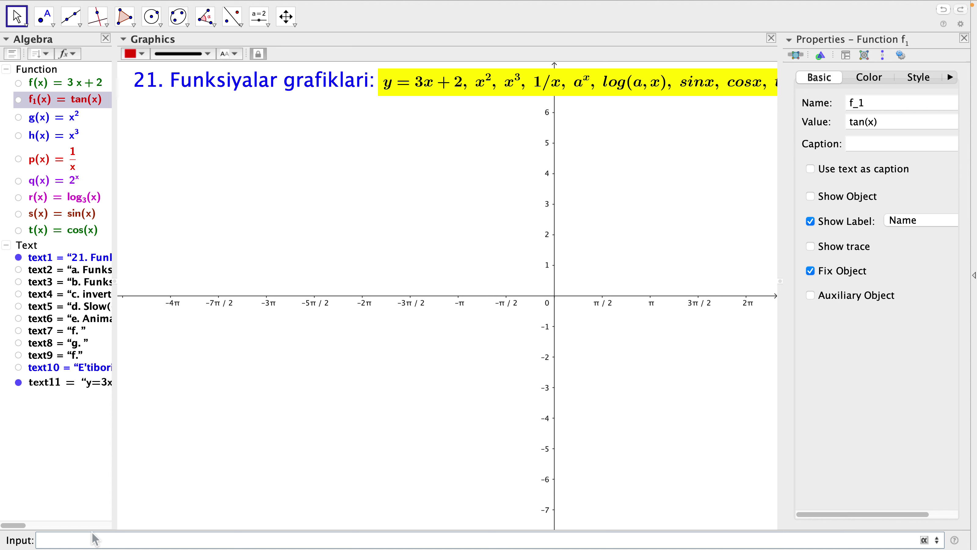
click(964, 39)
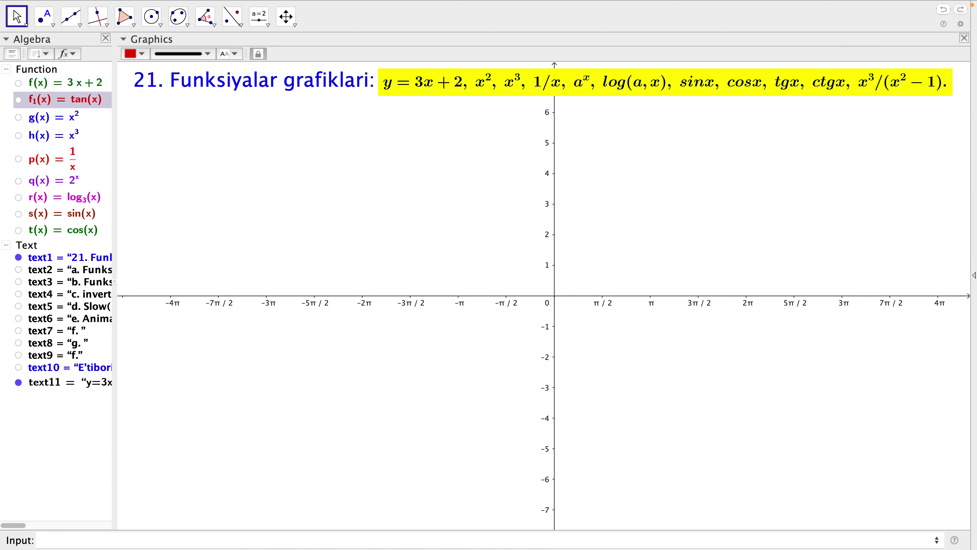
- Plot the cotangent function using the suggested cotan command with x as its argument
click(61, 537)
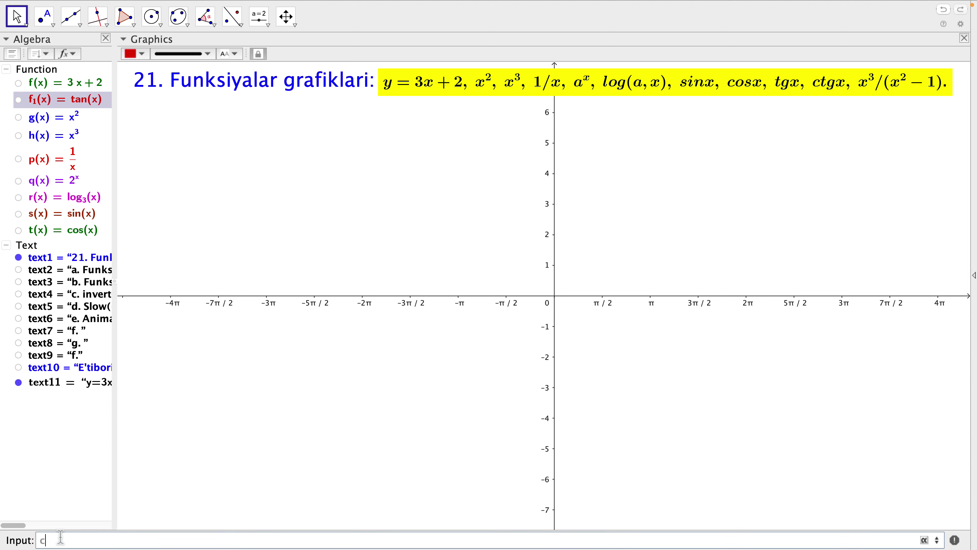
text(cot)
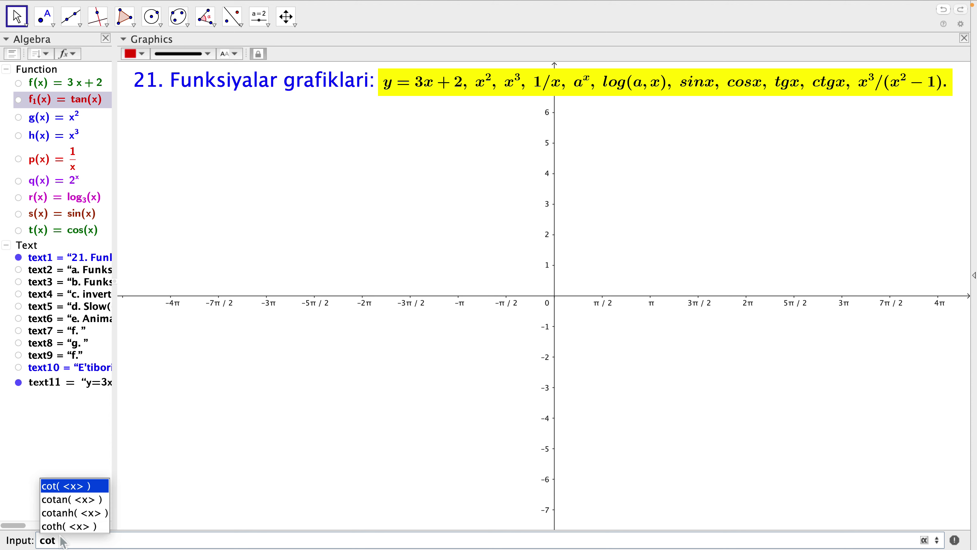
click(67, 500)
click(66, 499)
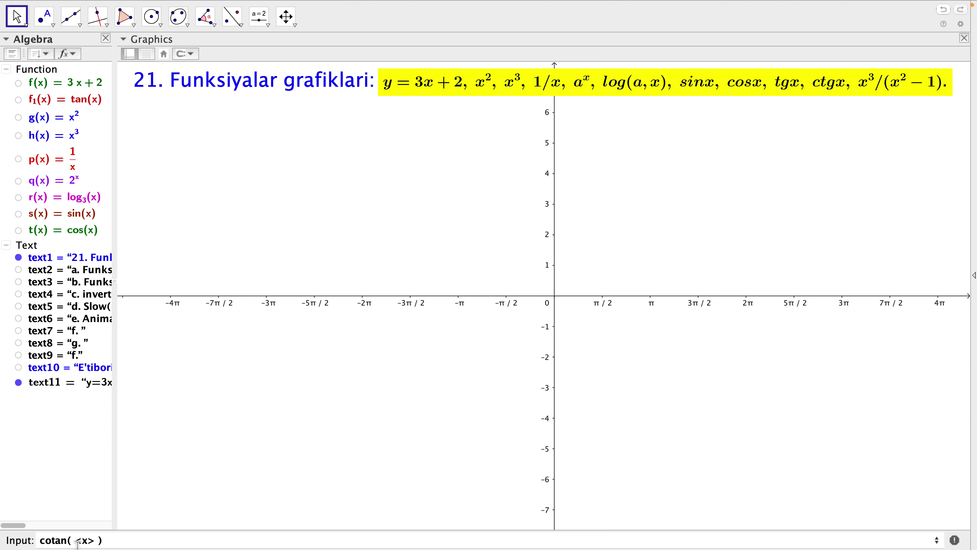
click(67, 541)
click(80, 541)
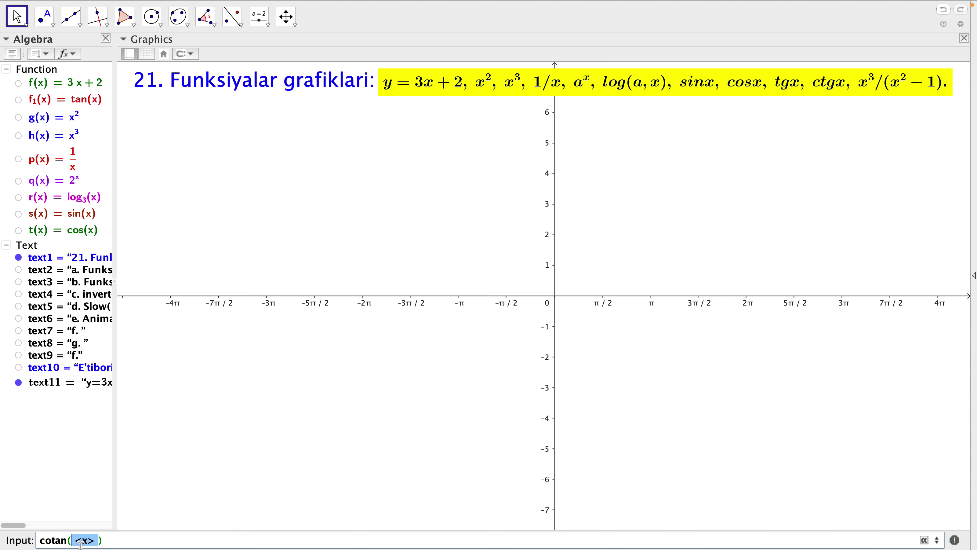
text(x)
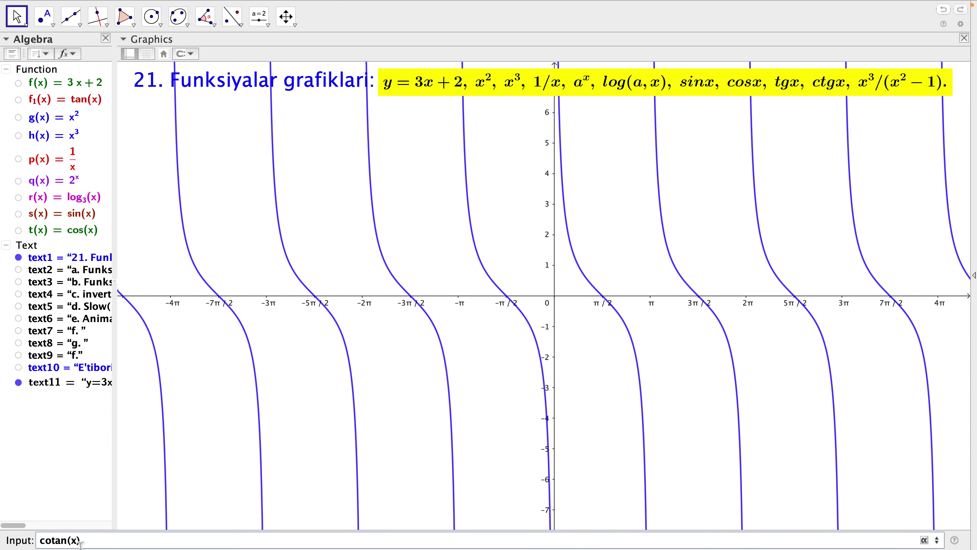
key(Return)
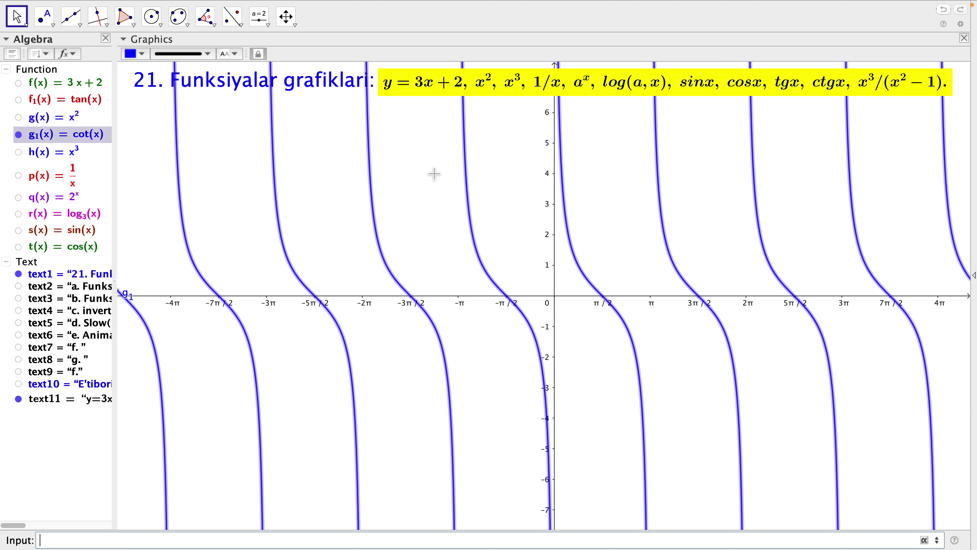
click(422, 178)
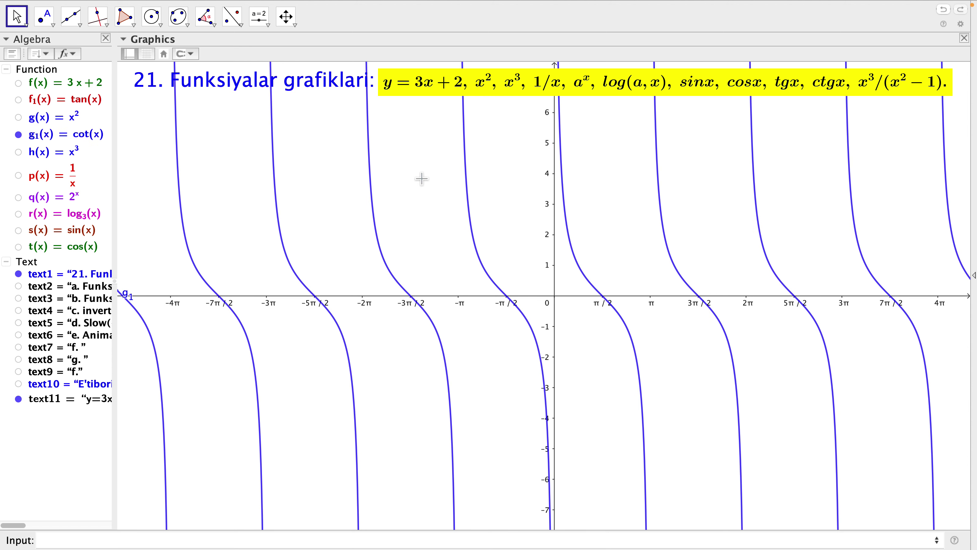
click(88, 147)
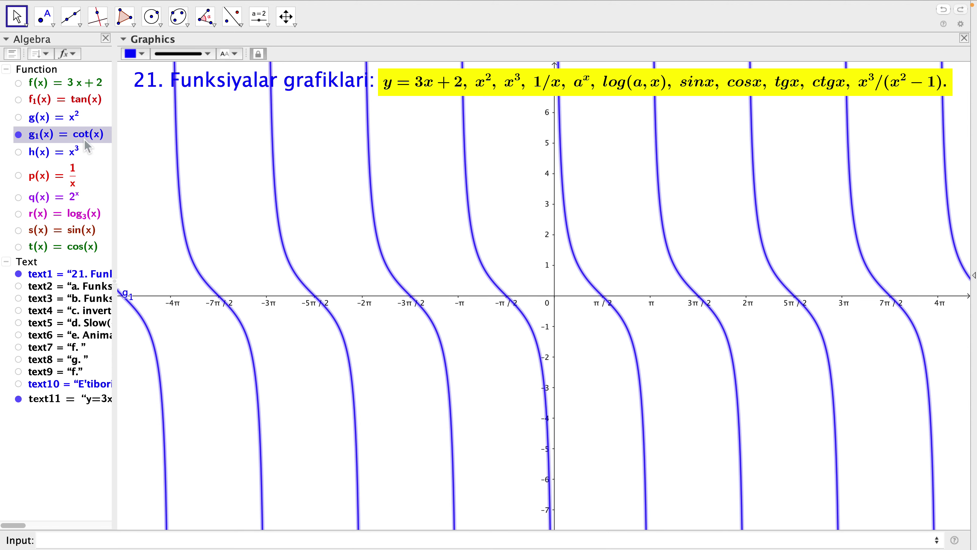
click(526, 224)
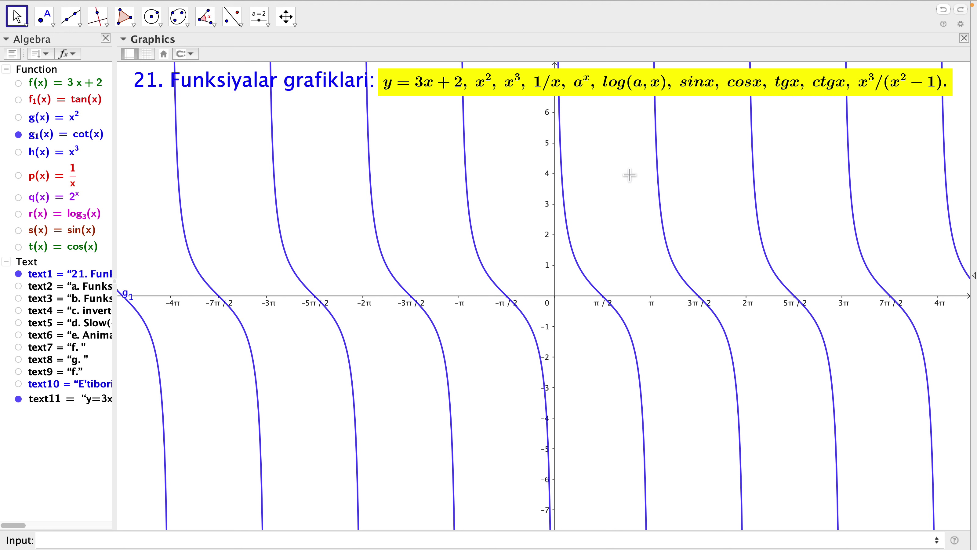
- Hide the cotangent graph and plot the function x^3/(x^2-1)
click(19, 135)
click(729, 154)
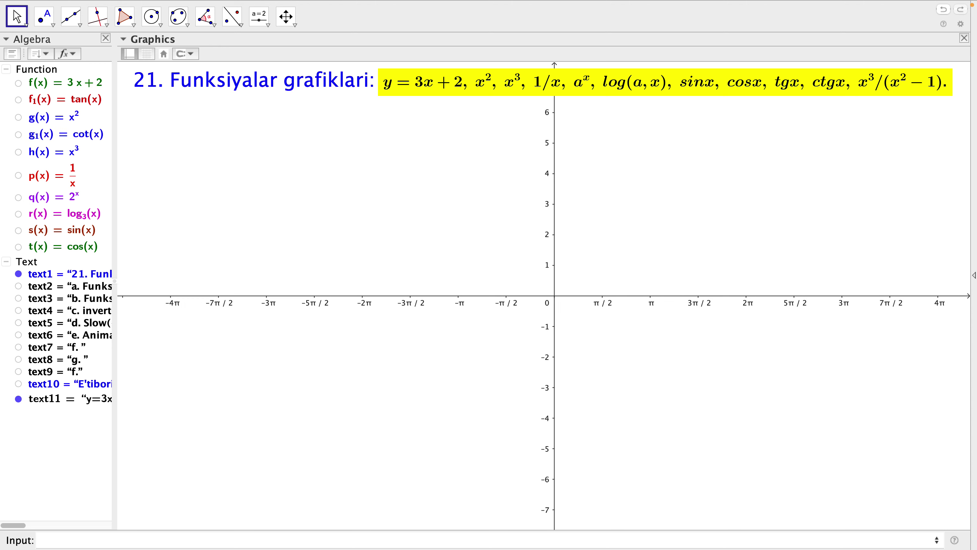
click(95, 540)
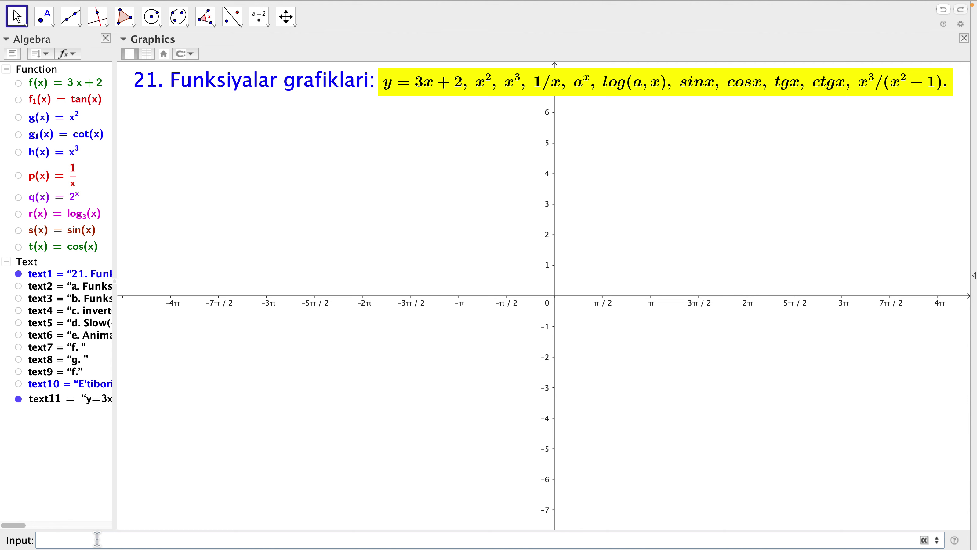
text(x^3/()
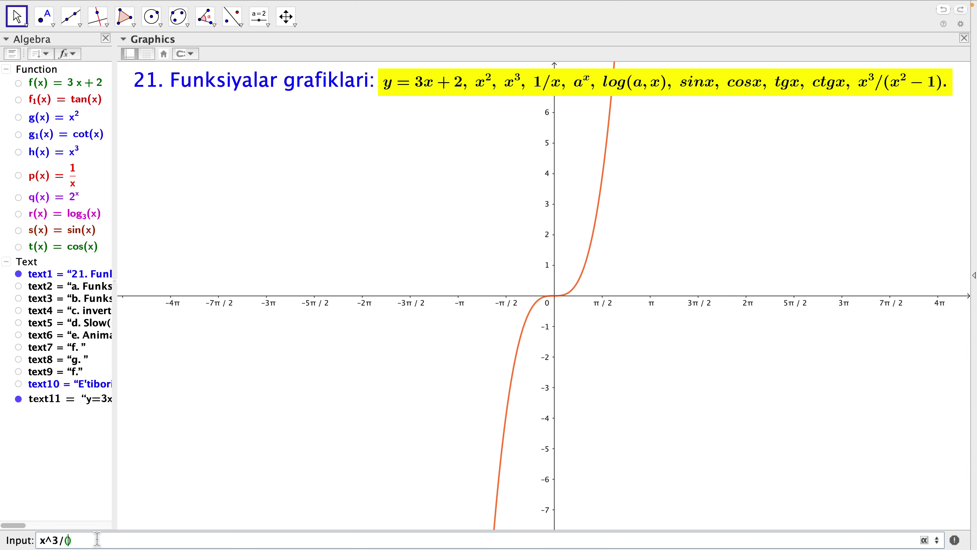
text(x)
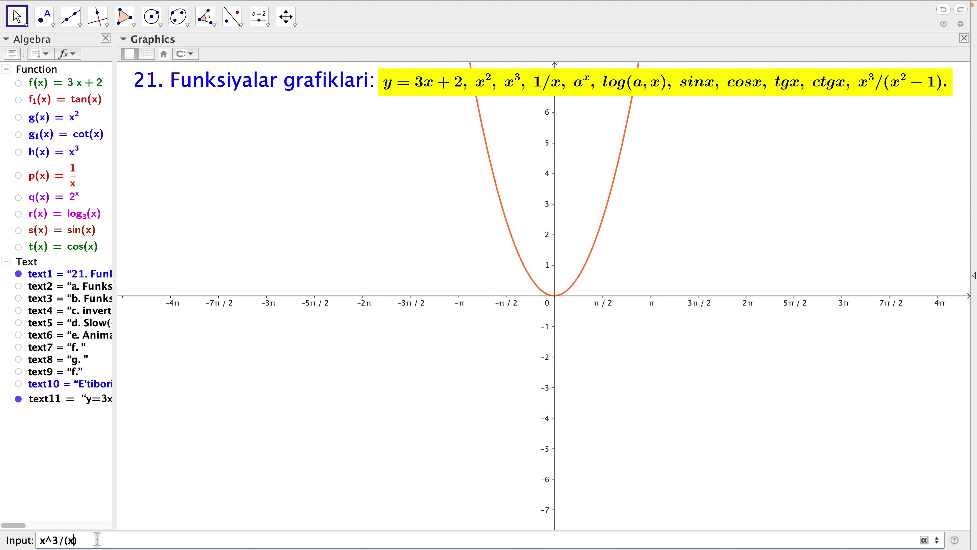
text(^)
text(2-1)
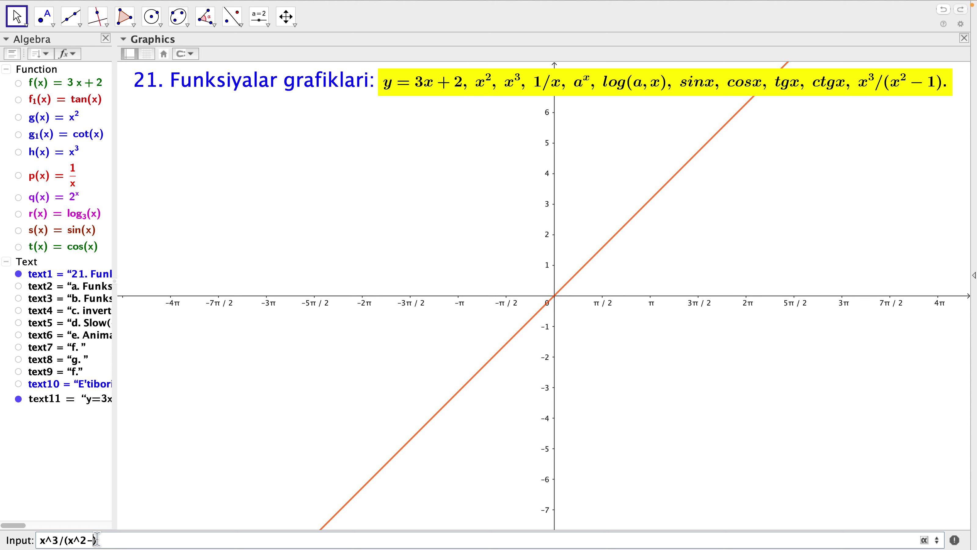
key(Return)
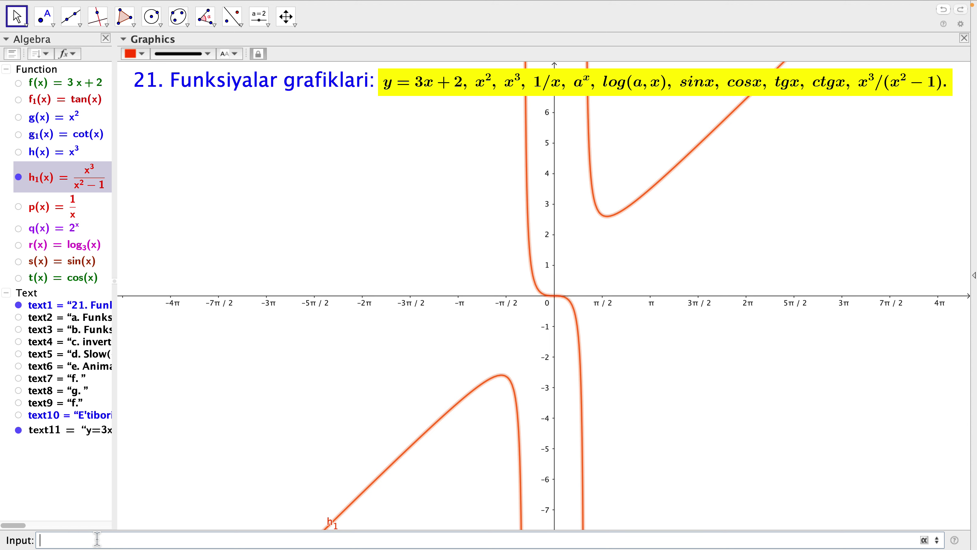
- Change the x³/(x²−1) curve's color to bright green and make its solid line thicker
click(144, 56)
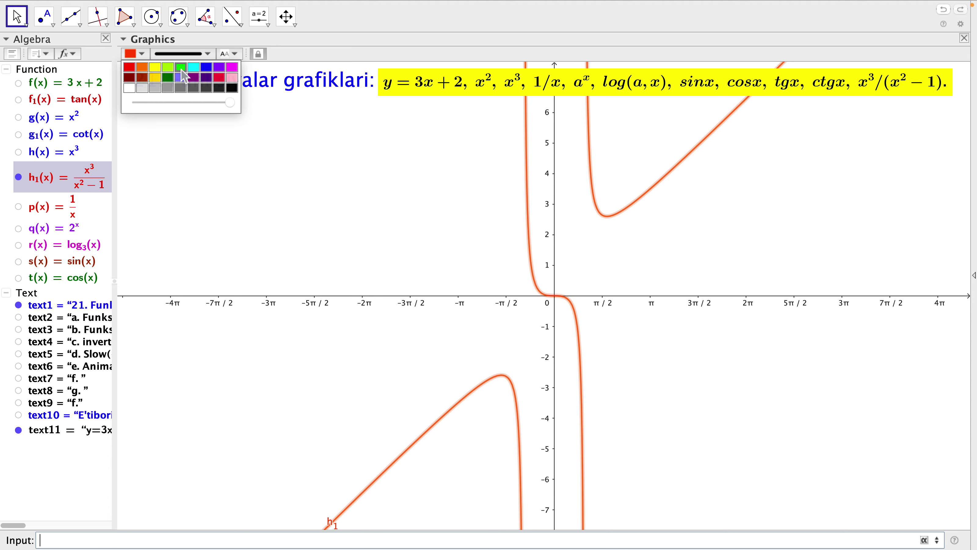
click(181, 68)
click(211, 54)
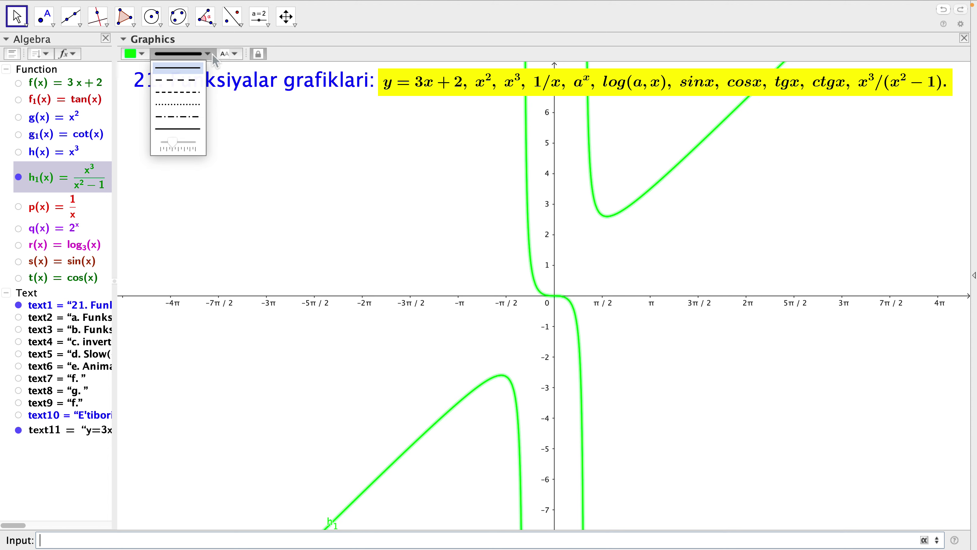
drag(176, 144, 182, 143)
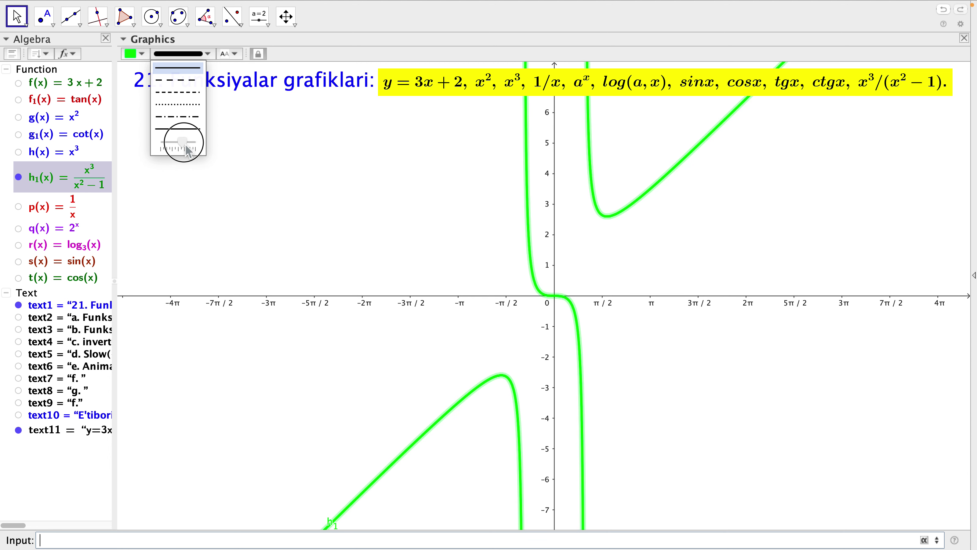
click(336, 177)
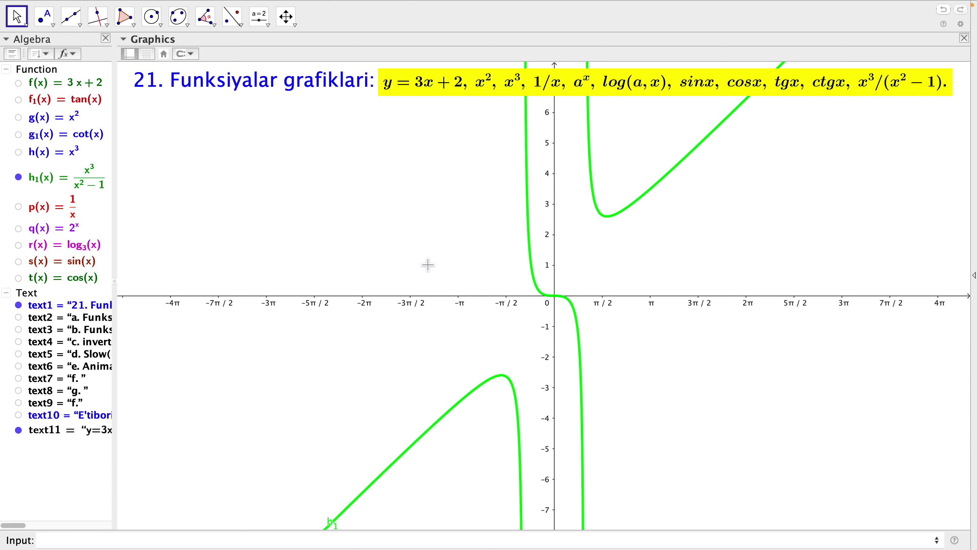
- Hide the x³/(x²−1) graph
click(366, 239)
click(19, 178)
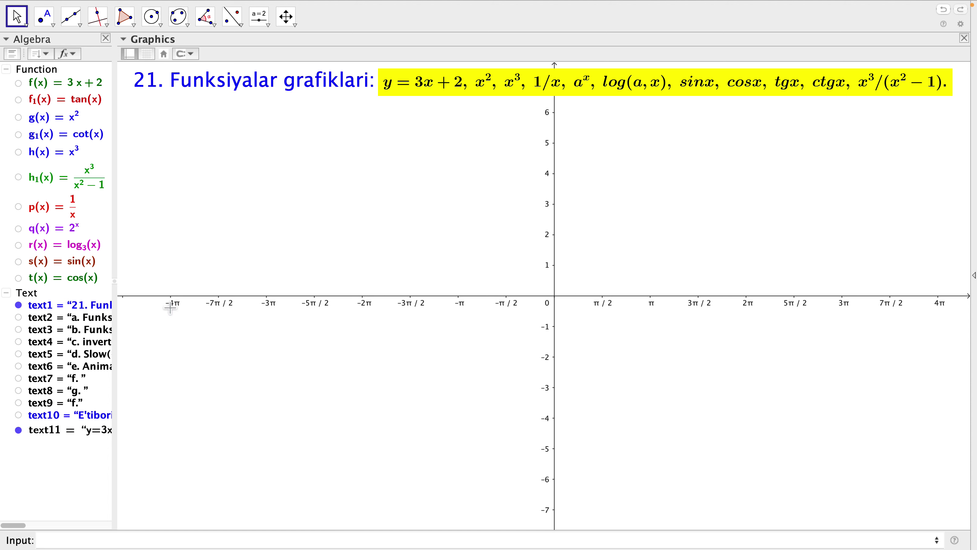
- Show the "a. Funksiya nollari" text, redisplay the x³/(x²−1) graph and mark its roots with the Roots tool
click(19, 318)
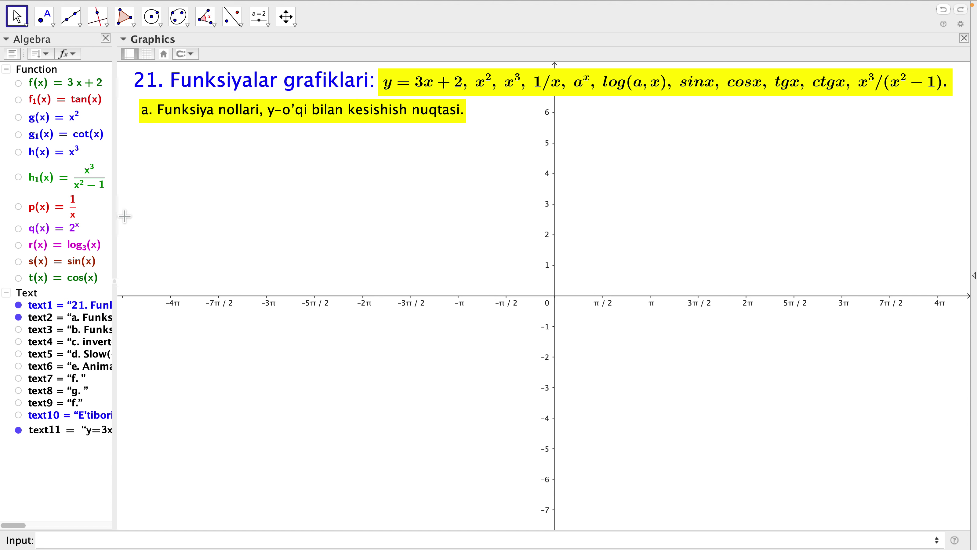
click(19, 178)
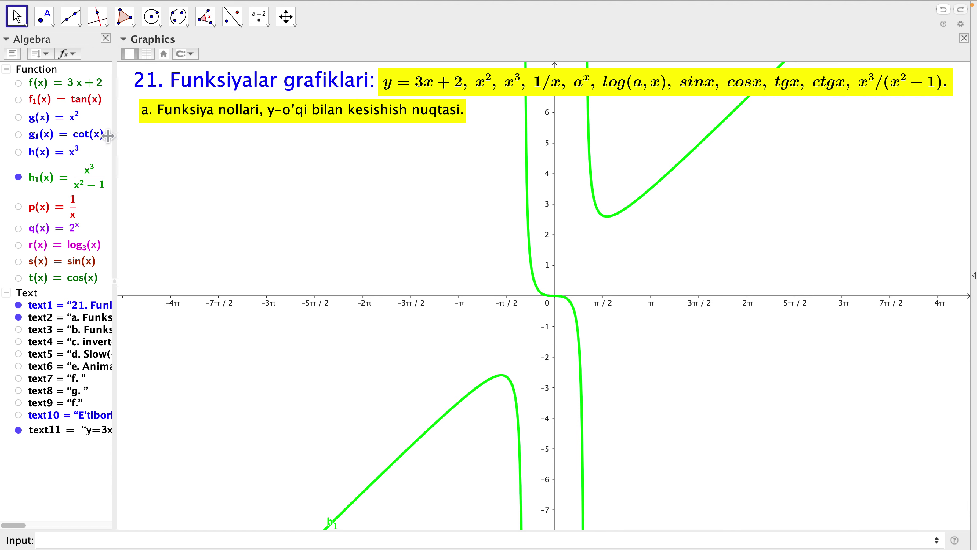
click(54, 25)
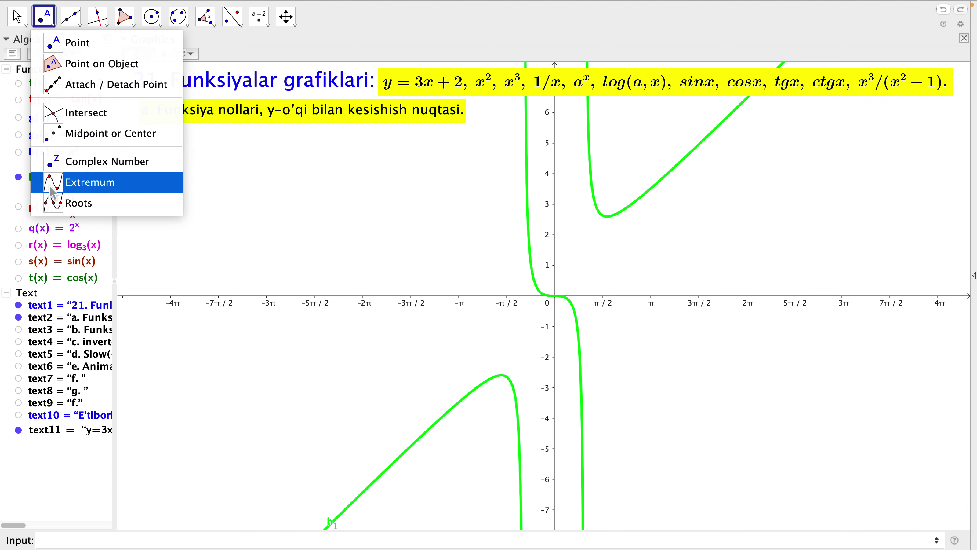
click(55, 209)
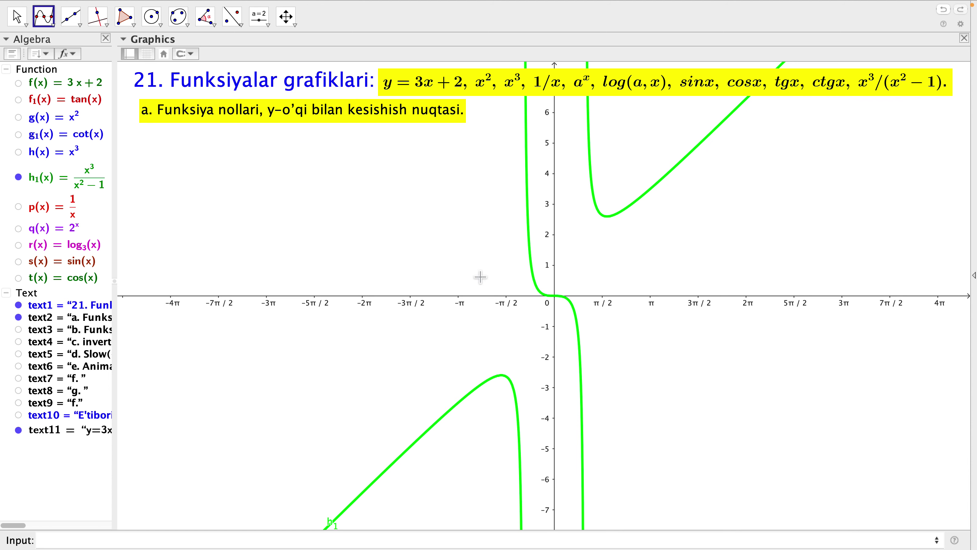
click(88, 188)
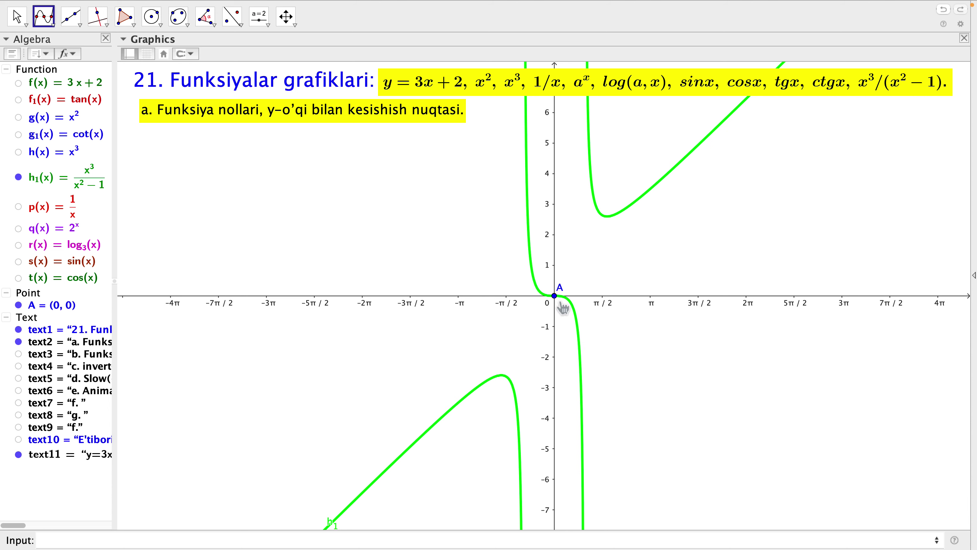
- Hide the x³/(x²−1) graph and its root point A, and show the sin(x) graph instead
click(18, 177)
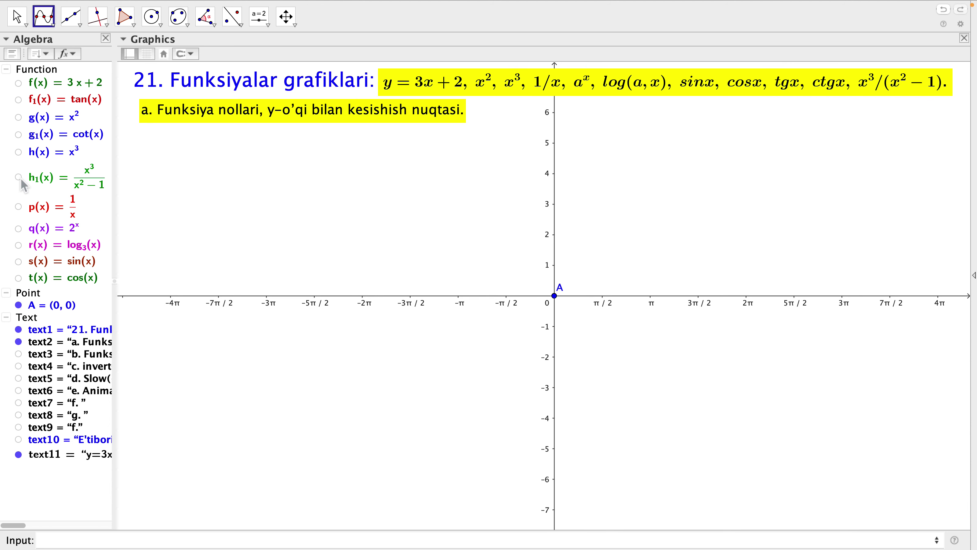
click(18, 304)
click(18, 261)
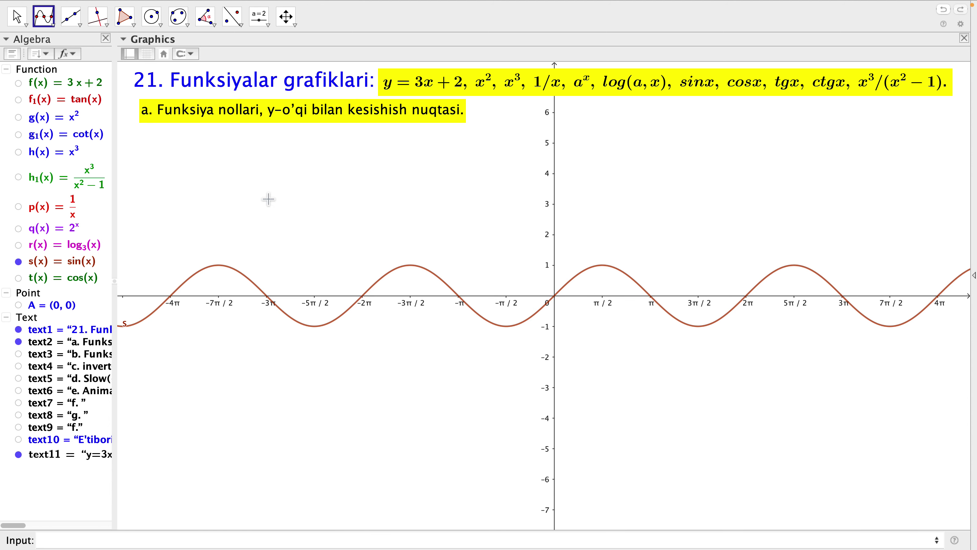
- Mark all the visible roots of the sine graph with the Roots tool
click(46, 24)
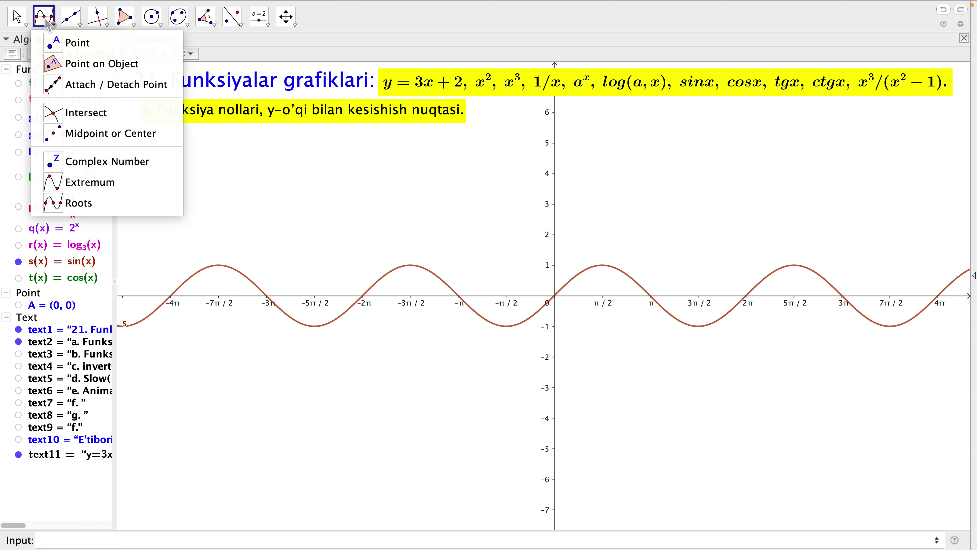
click(76, 204)
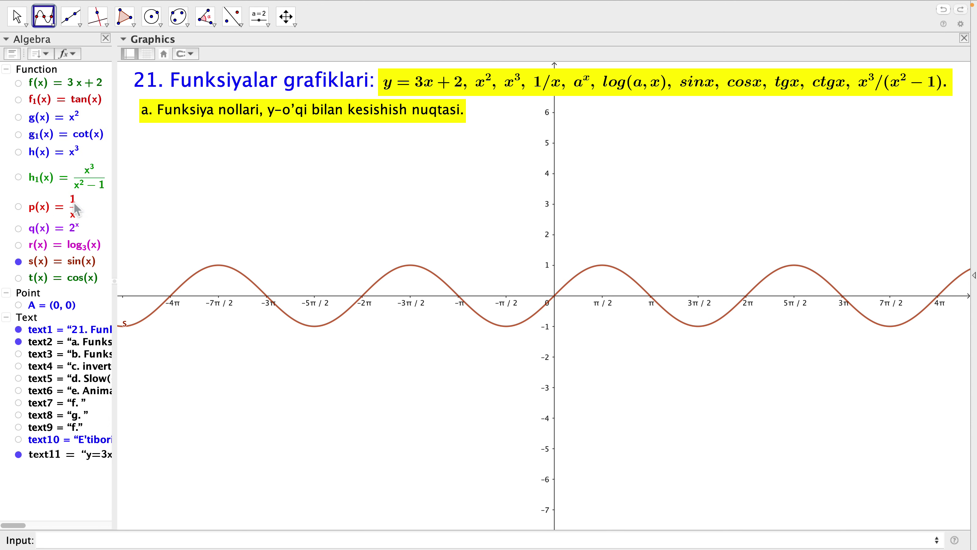
click(401, 270)
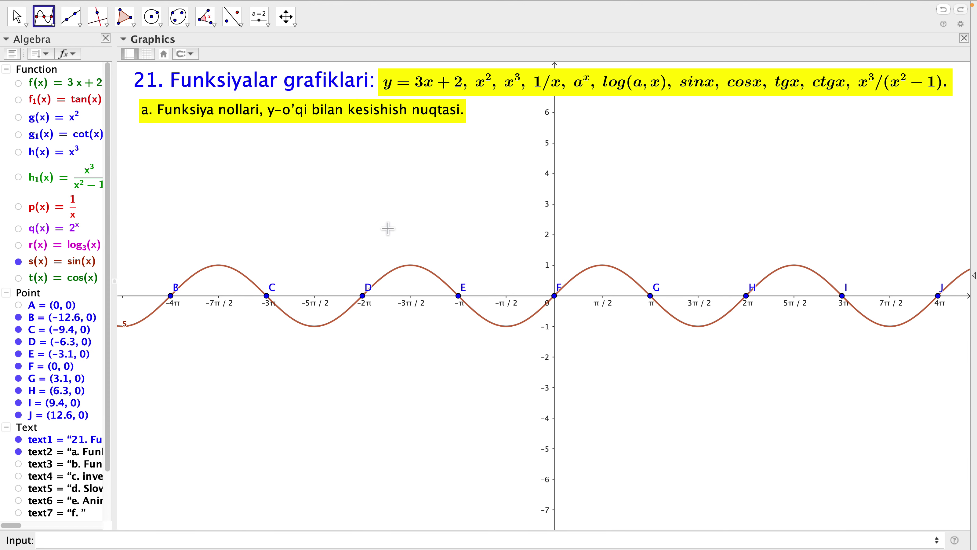
key(Escape)
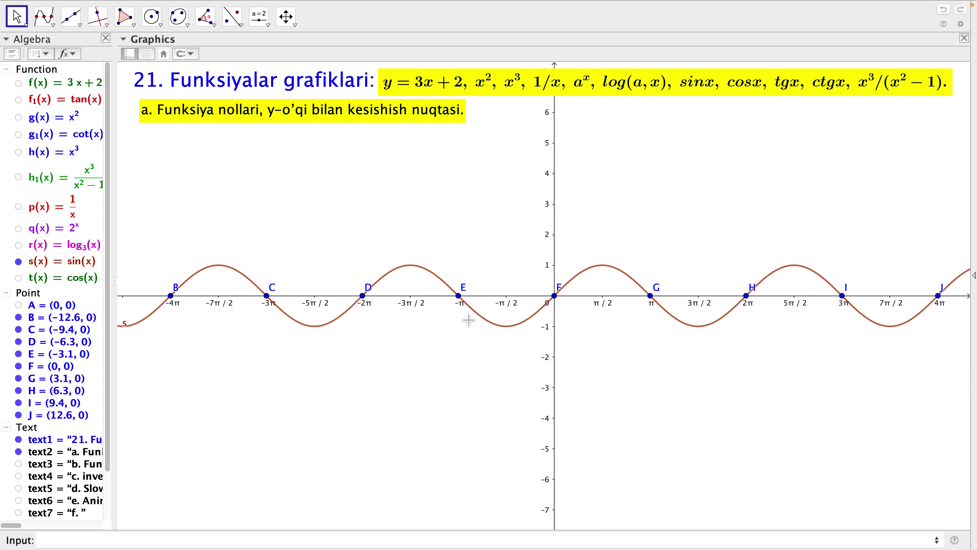
mouse_move(466, 308)
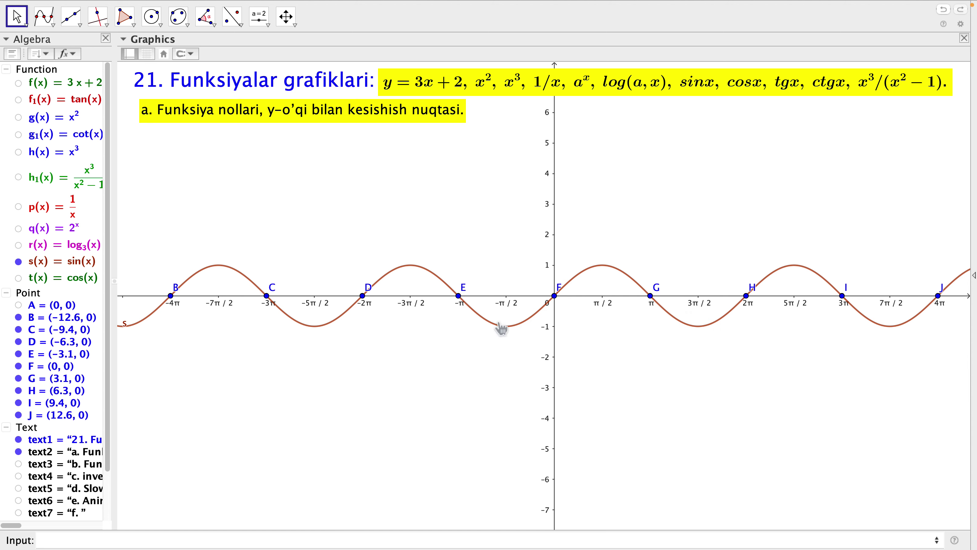
- Hide the sine graph and show the 3x+2 line
click(19, 262)
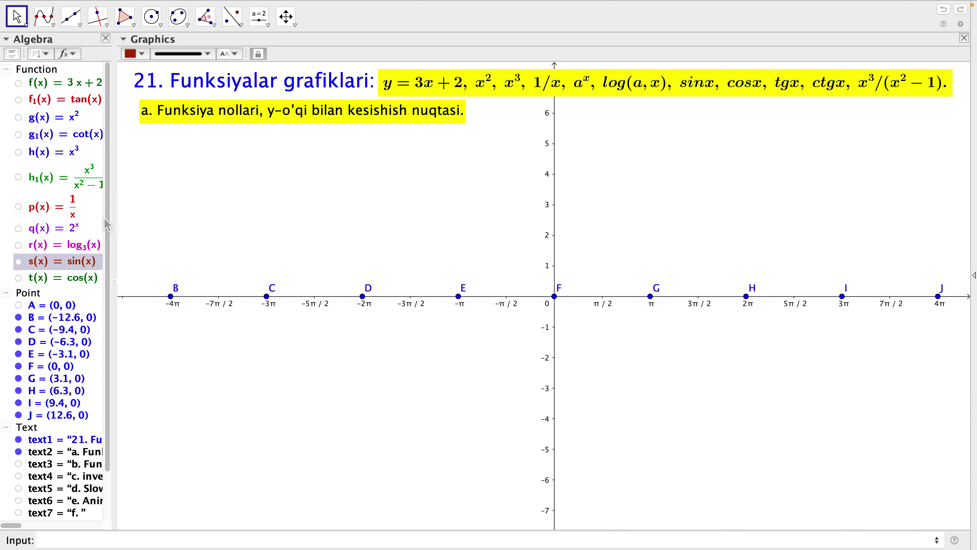
click(157, 192)
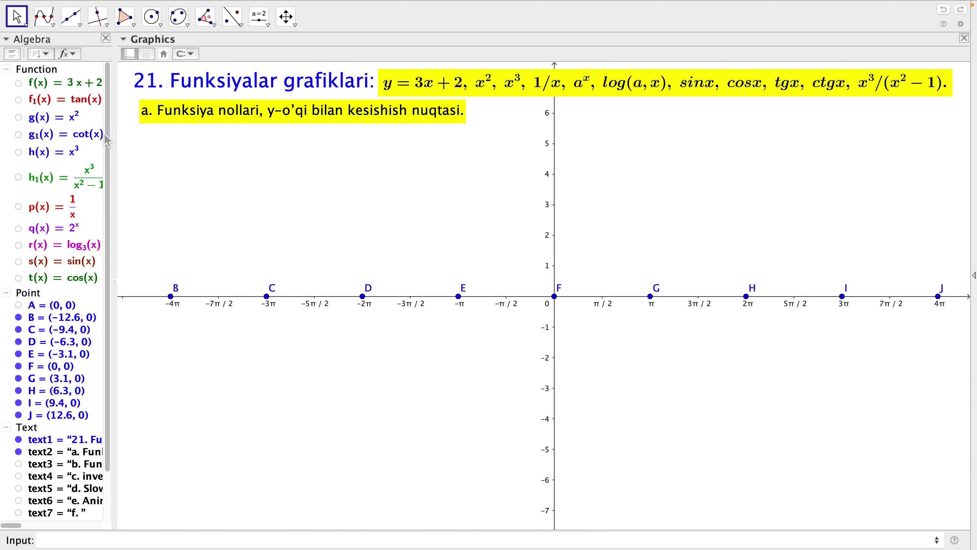
click(19, 83)
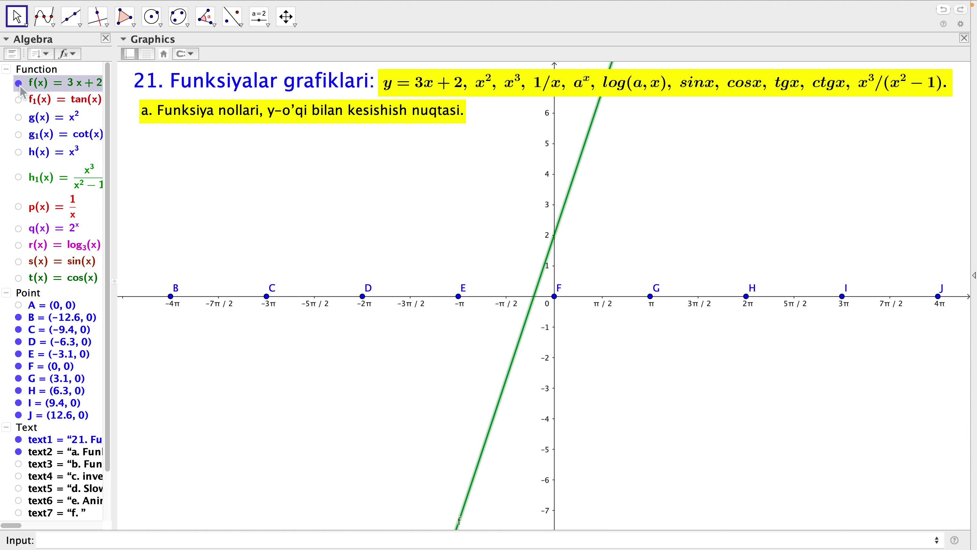
click(349, 219)
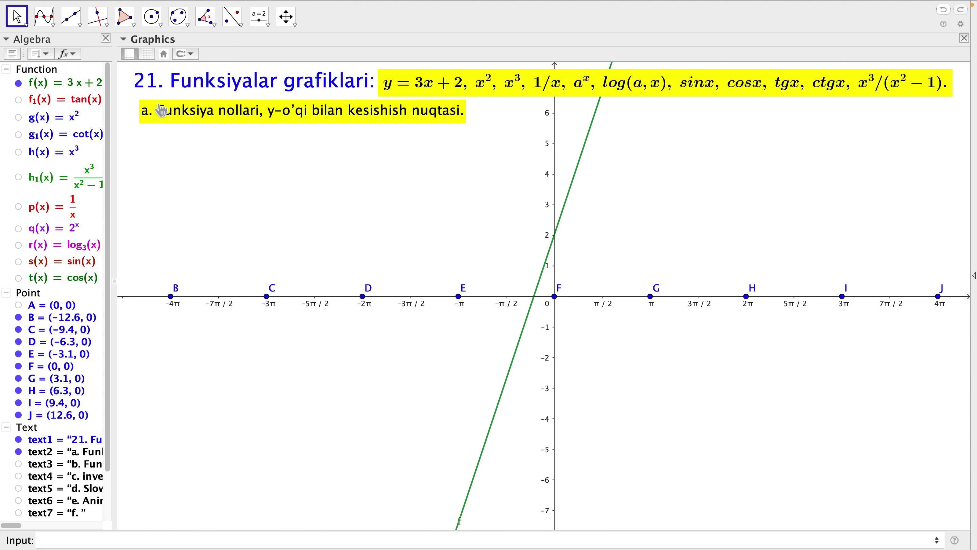
- Mark the intersection of the 3x+2 line with the y-axis and shift the new point's label slightly away from it
click(55, 27)
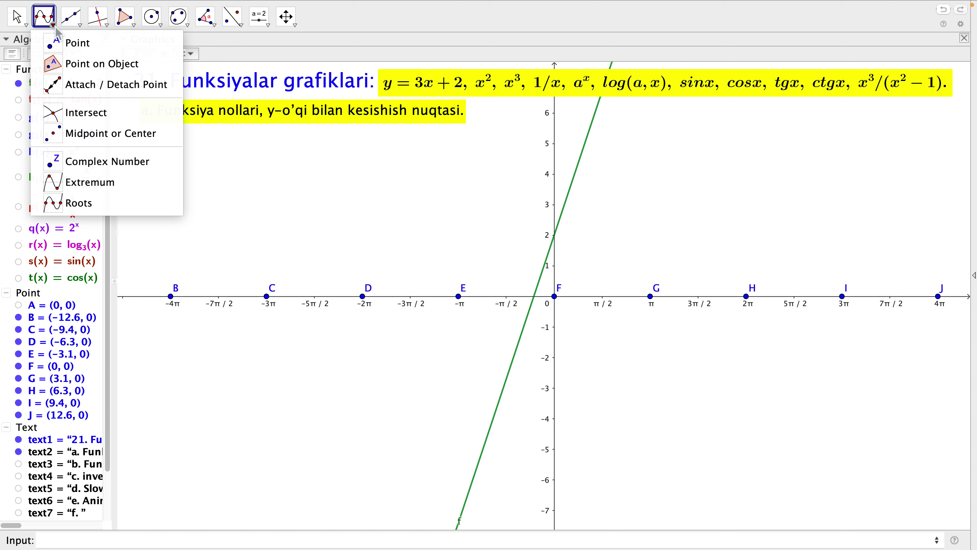
click(339, 190)
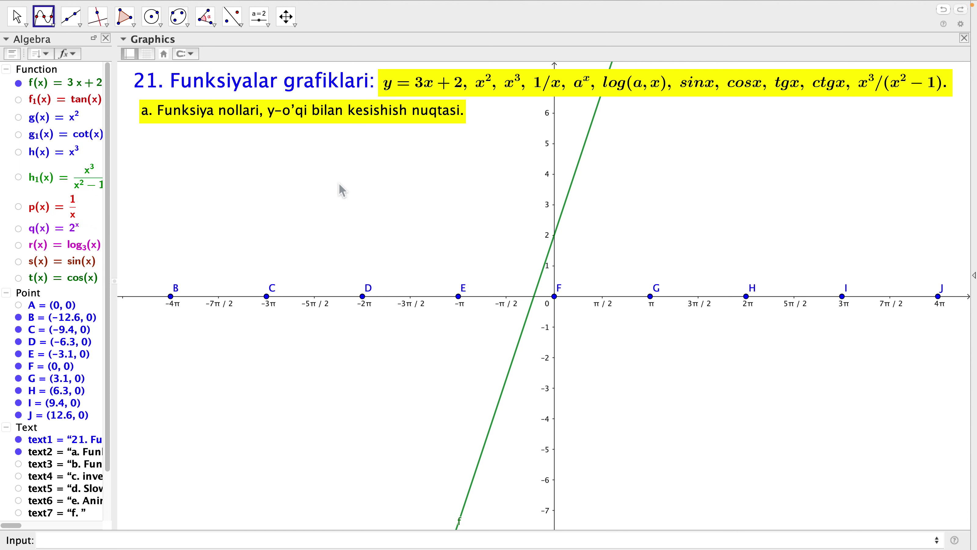
click(47, 22)
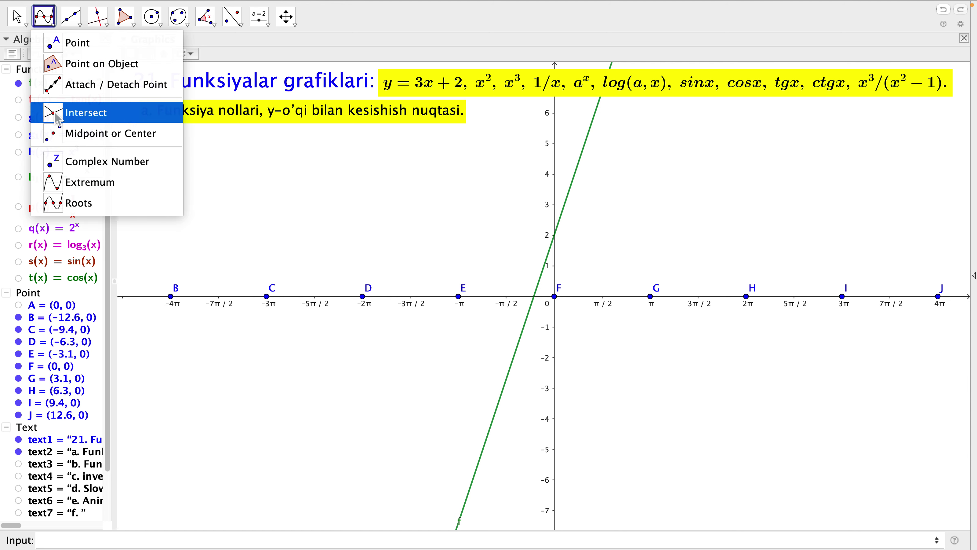
click(58, 116)
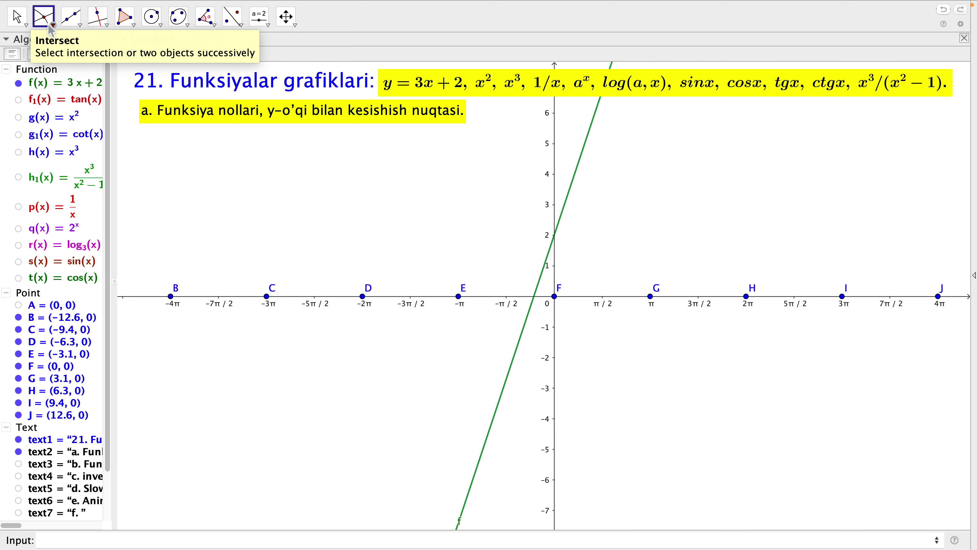
click(581, 180)
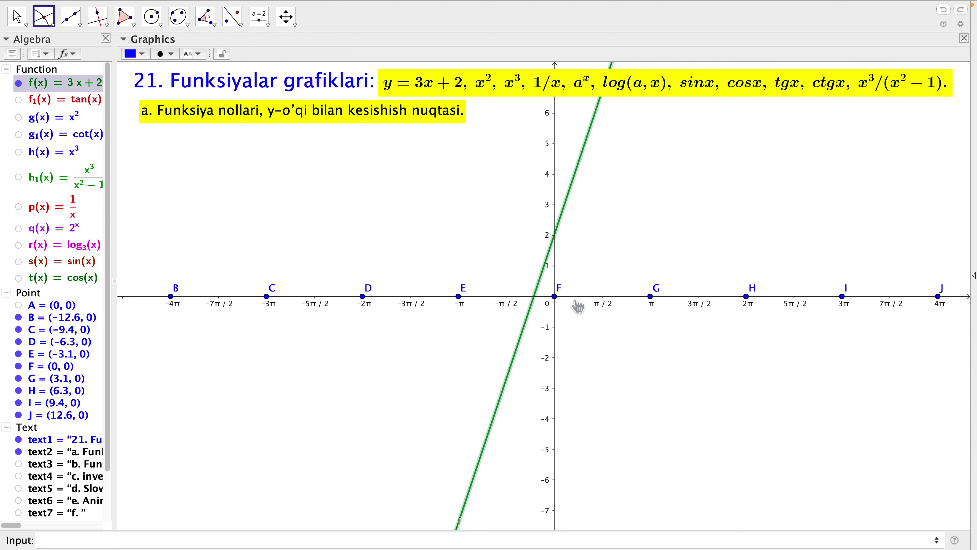
click(561, 276)
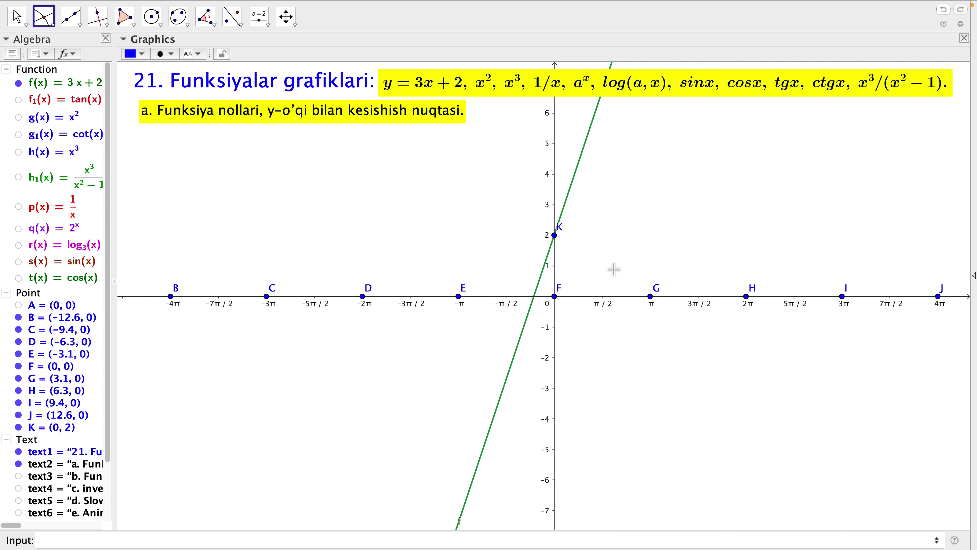
key(Escape)
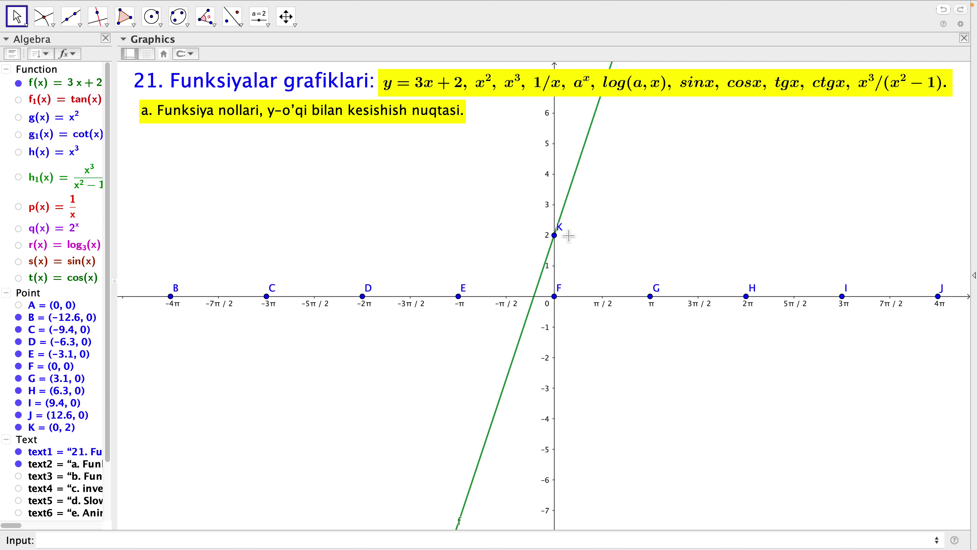
drag(567, 235, 582, 238)
- Delete all the points together and hide the 3x+2 line
click(34, 294)
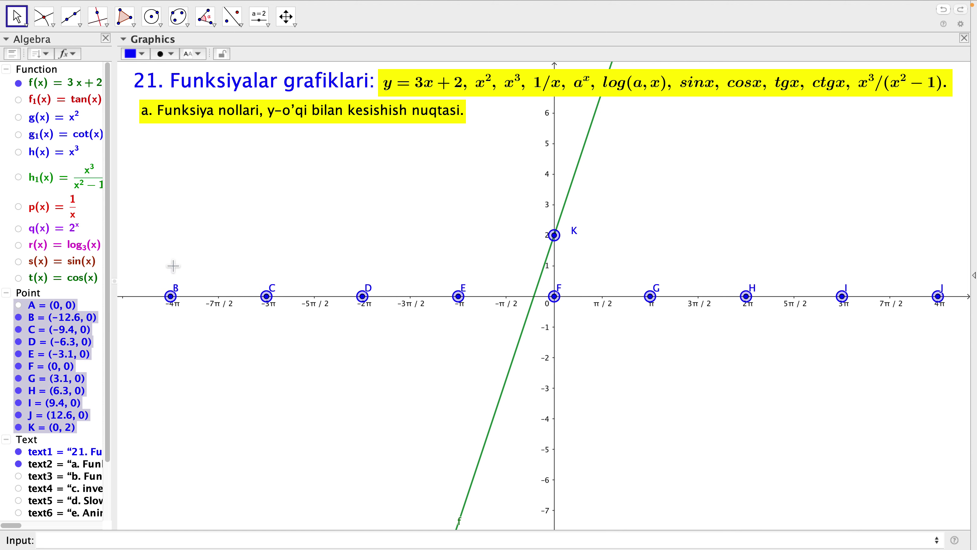
key(Delete)
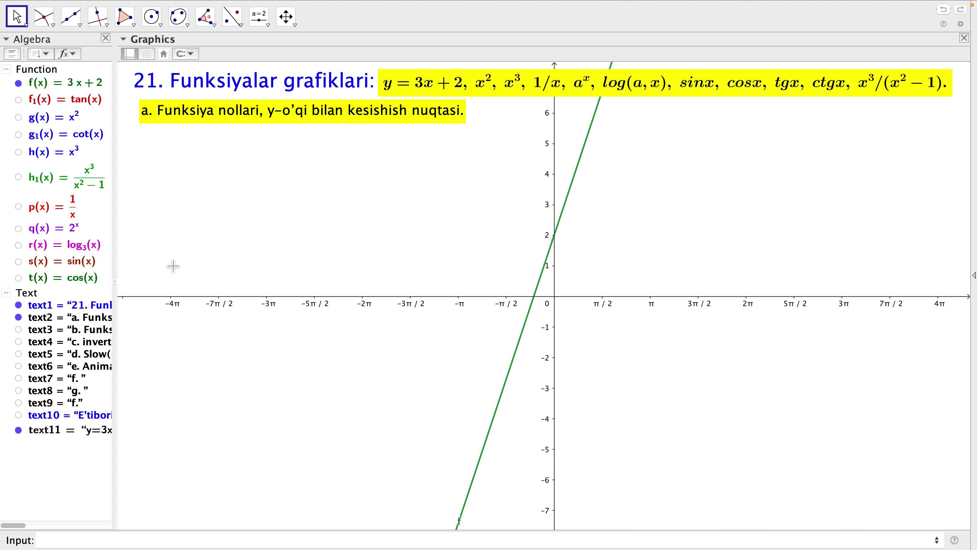
click(19, 83)
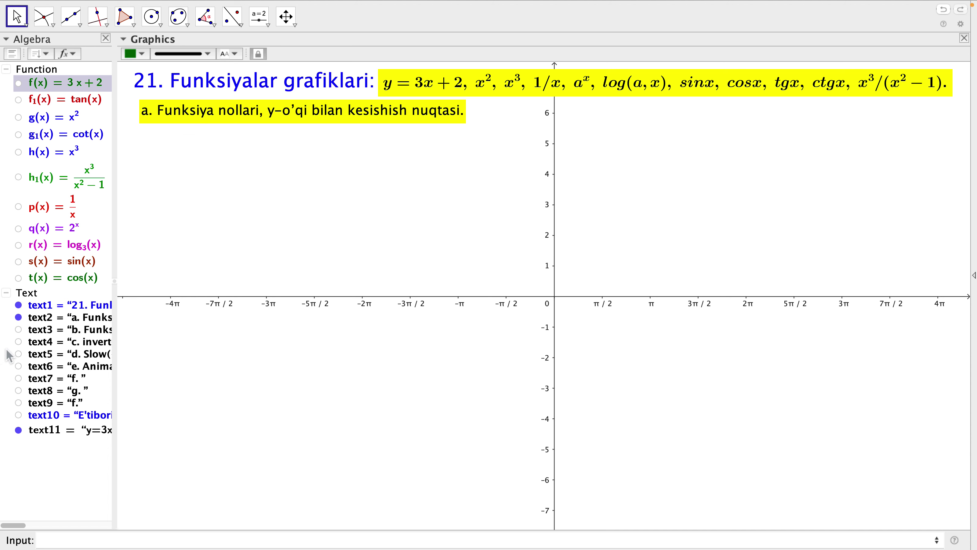
- Hide the "a. Funksiya nollari" text and show the "b. Funksiyaning [a,b] oraliqdagi grafigi." text instead
click(19, 318)
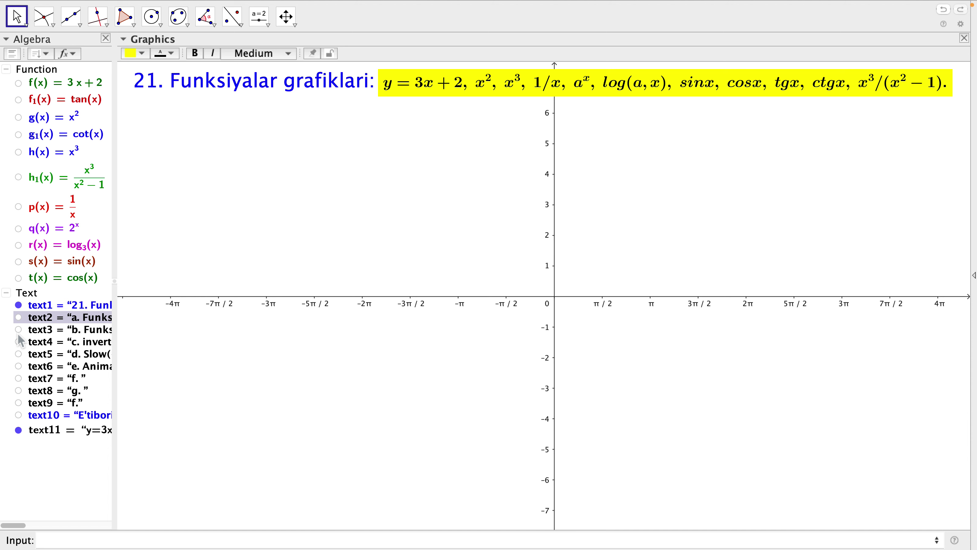
click(20, 330)
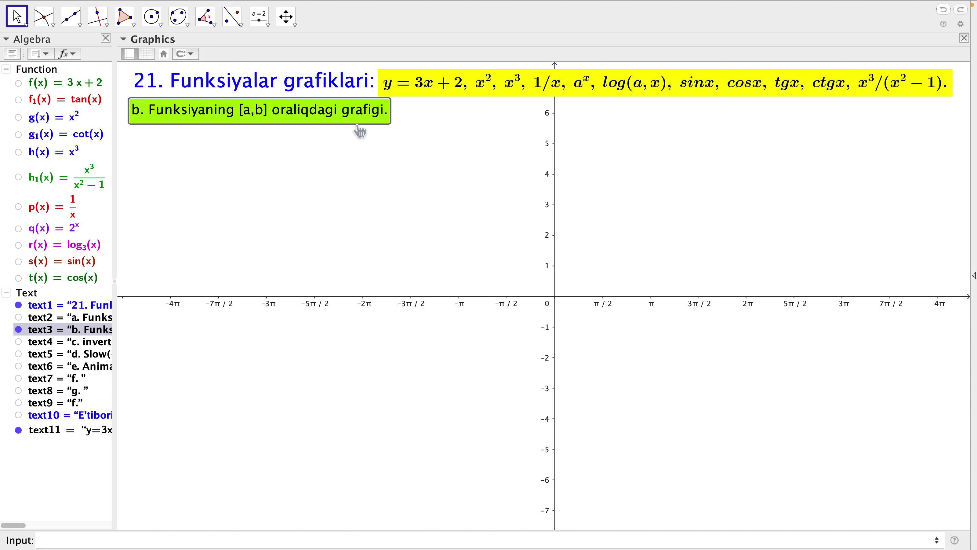
click(335, 202)
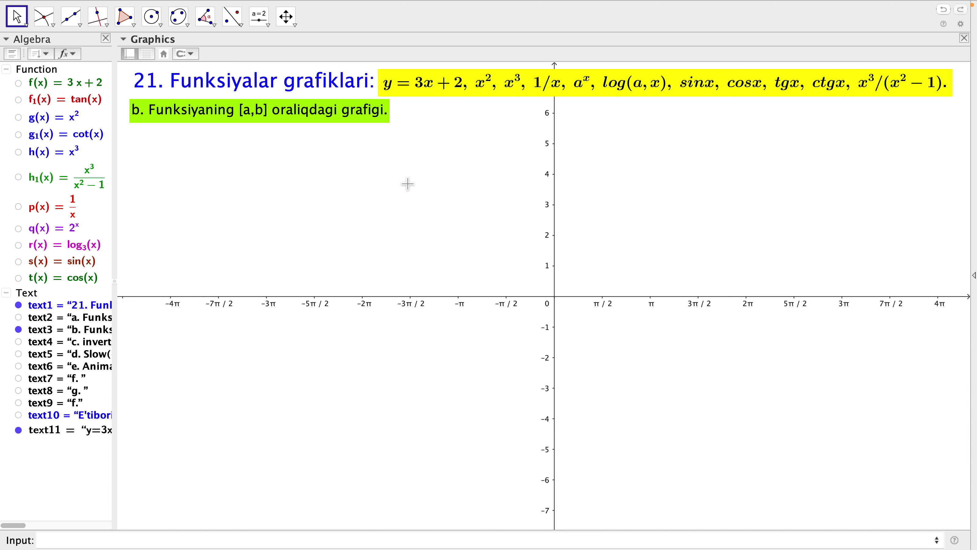
click(250, 211)
- Plot x^2 restricted to the interval from -2 to 3 with the Function command
click(119, 540)
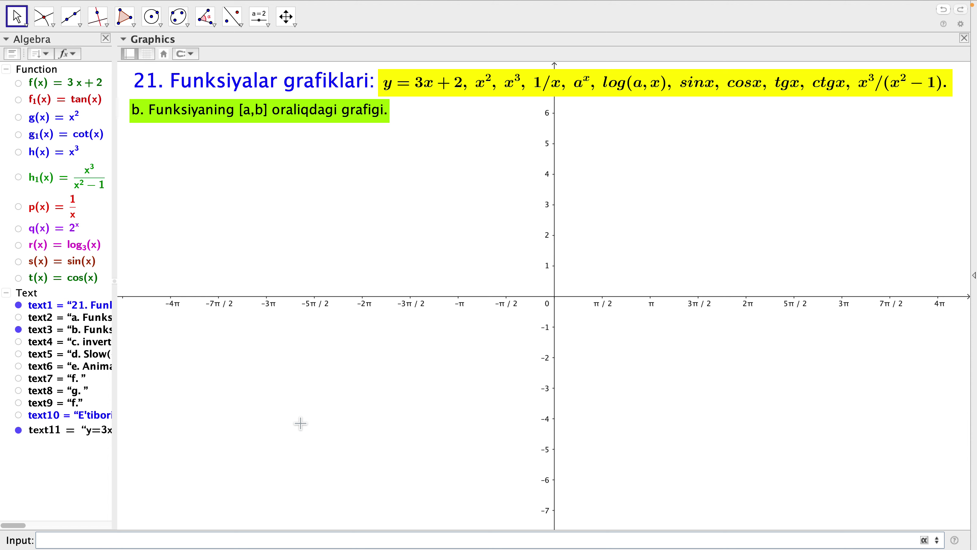
text(func)
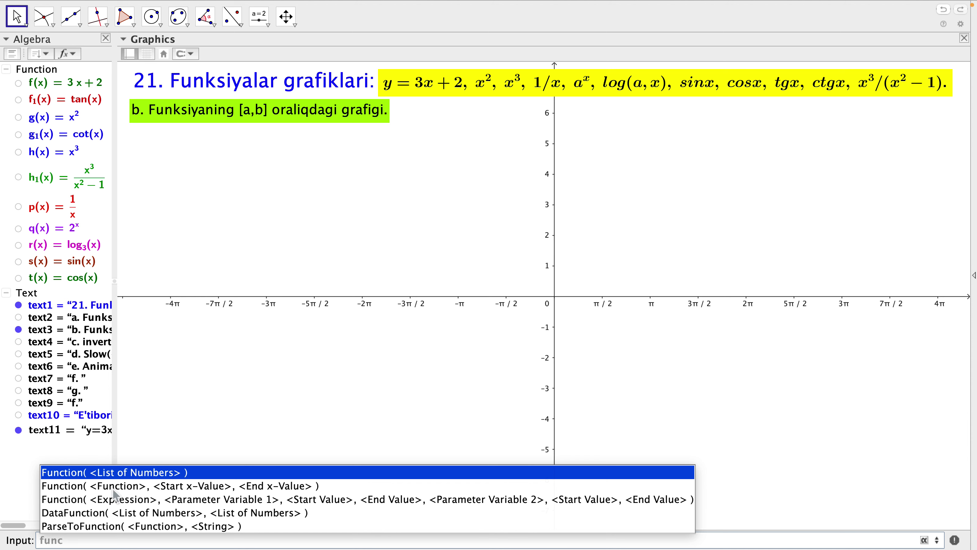
key(Down)
key(Return)
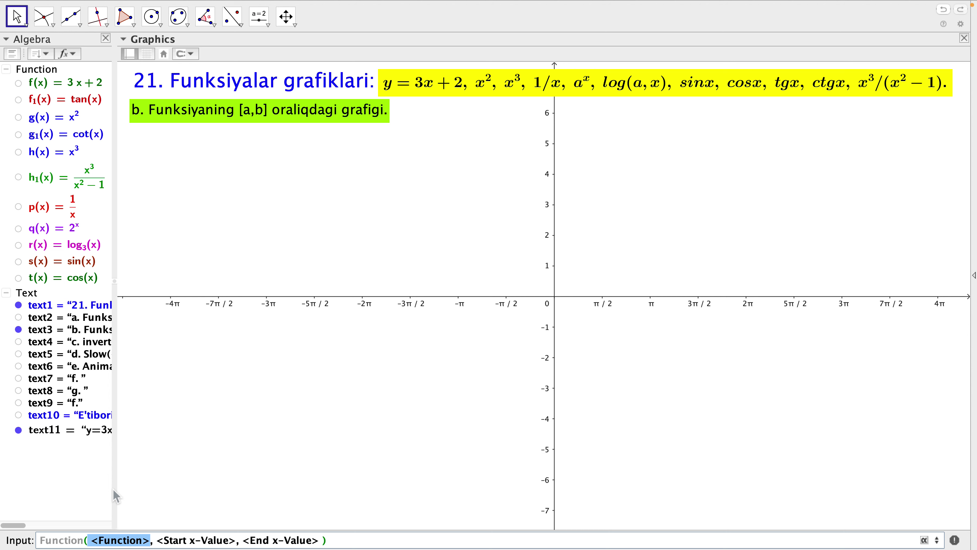
text(x)
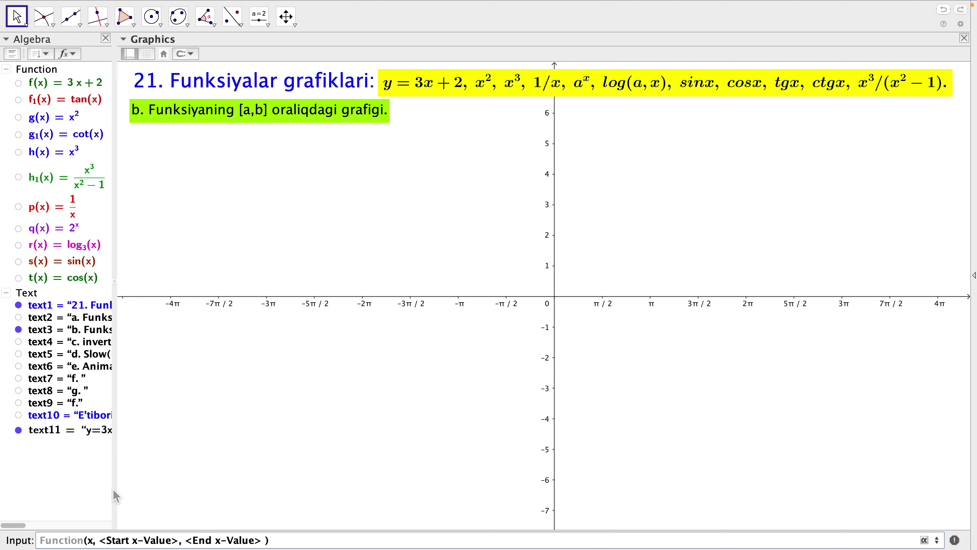
text(^2)
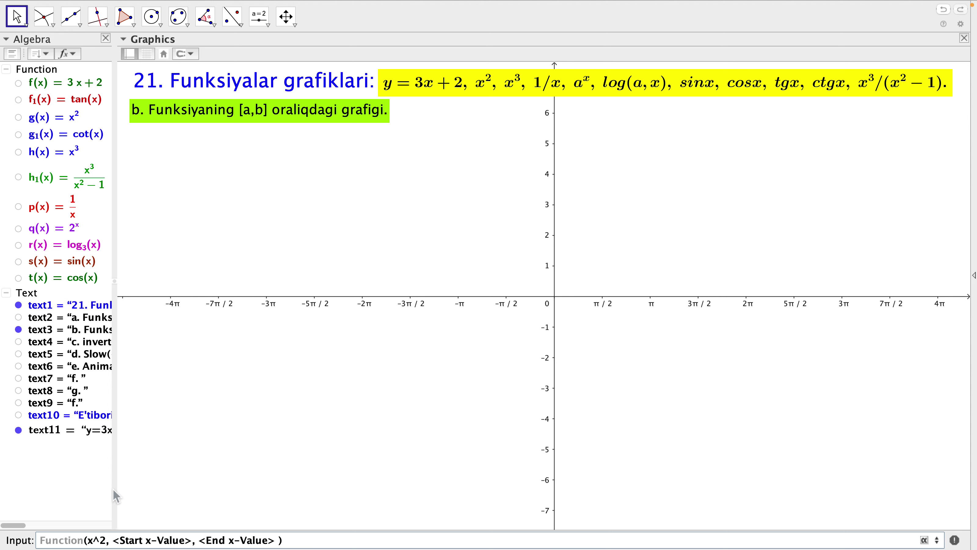
key(Tab)
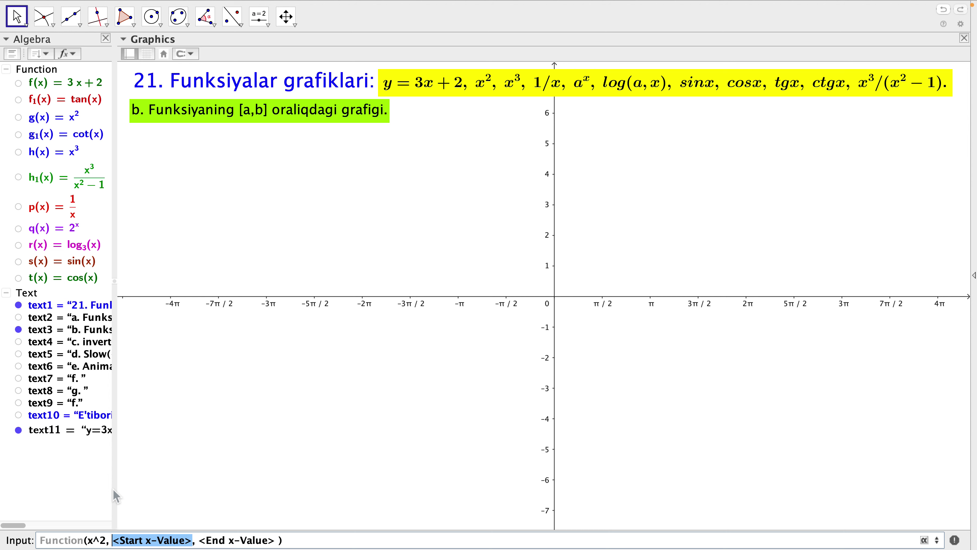
text(-2)
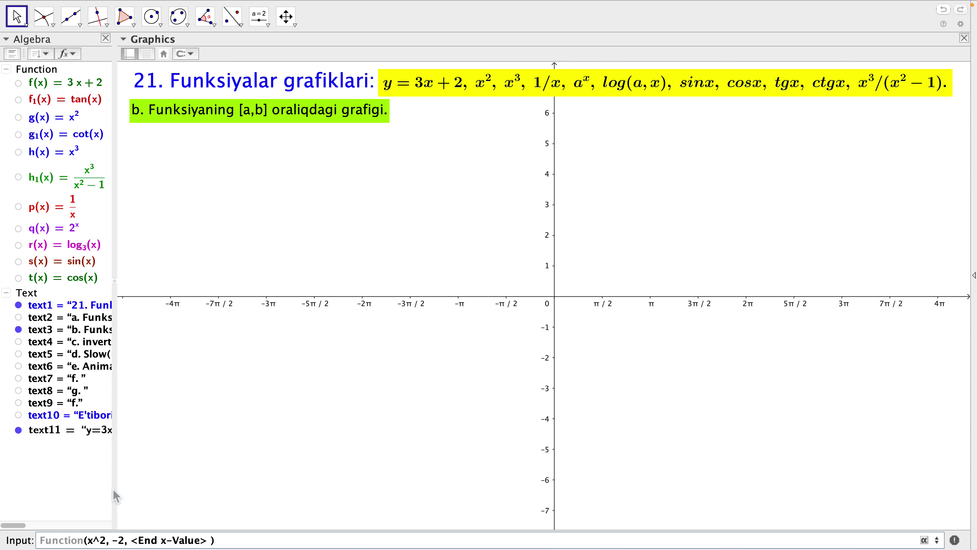
key(Tab)
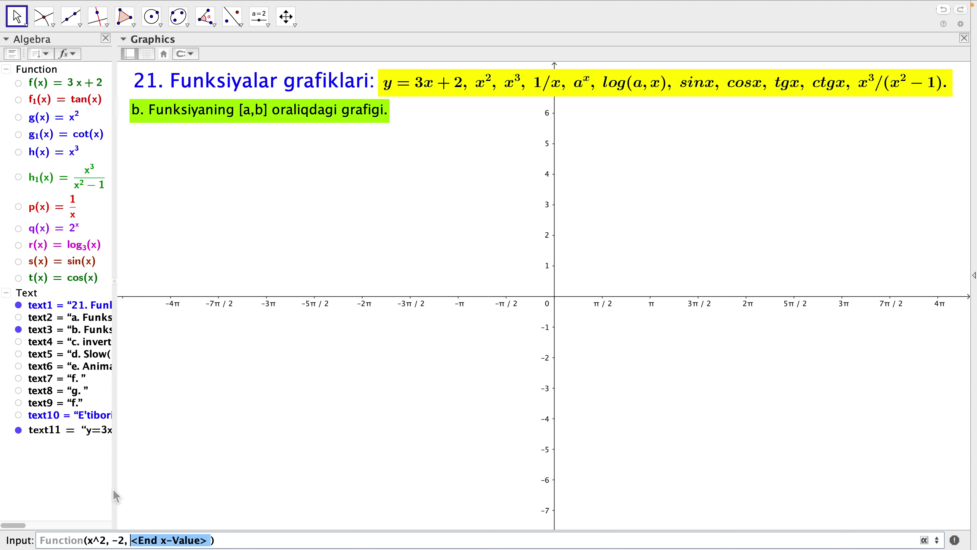
text(3)
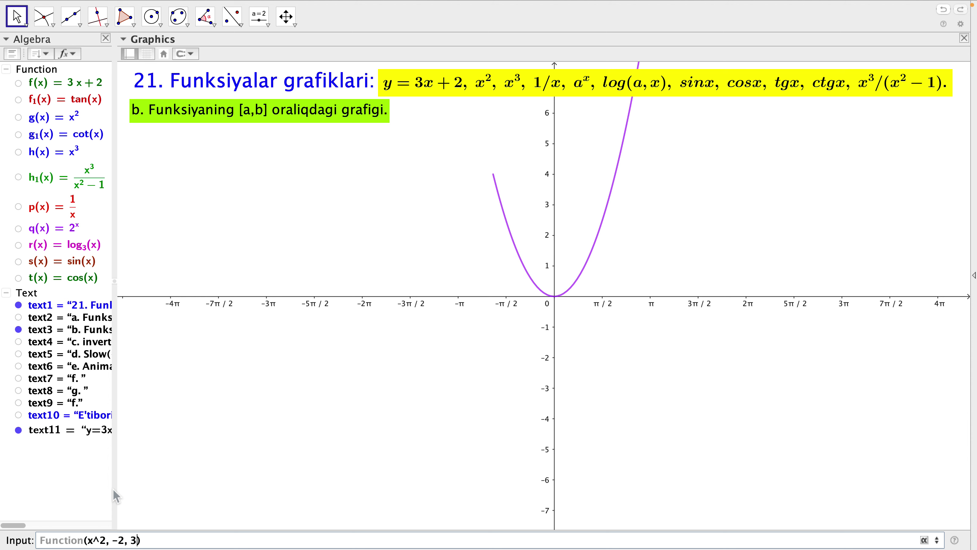
key(Return)
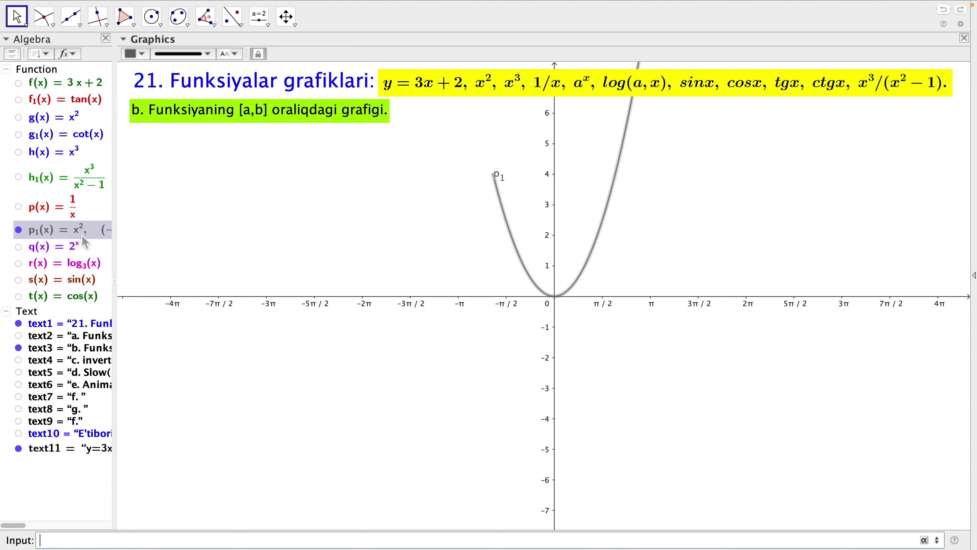
- Recolour the restricted x^2 curve blue
click(427, 231)
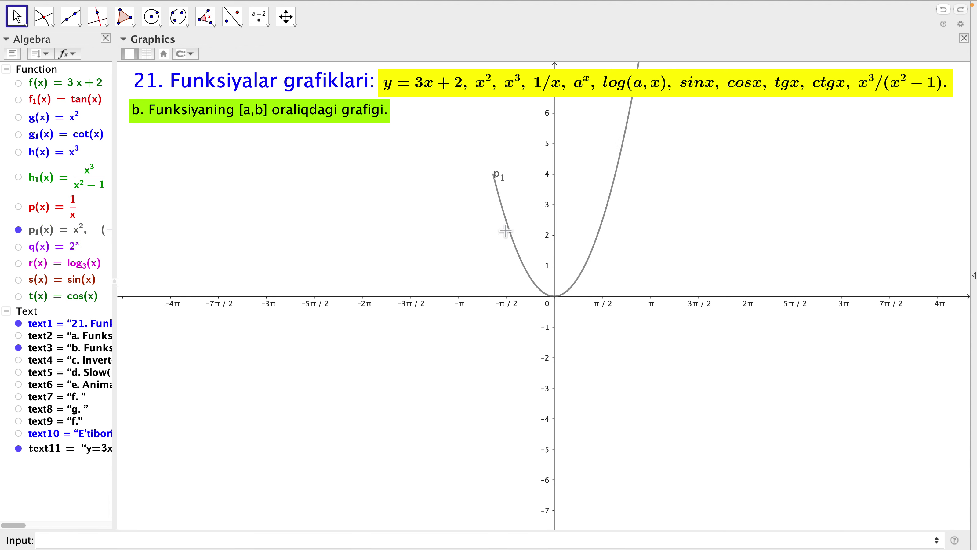
click(517, 233)
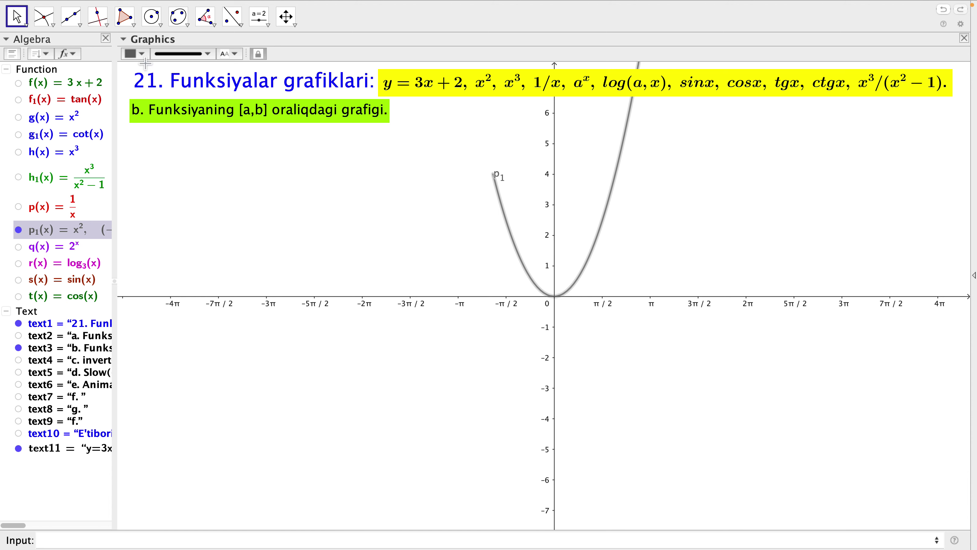
click(148, 55)
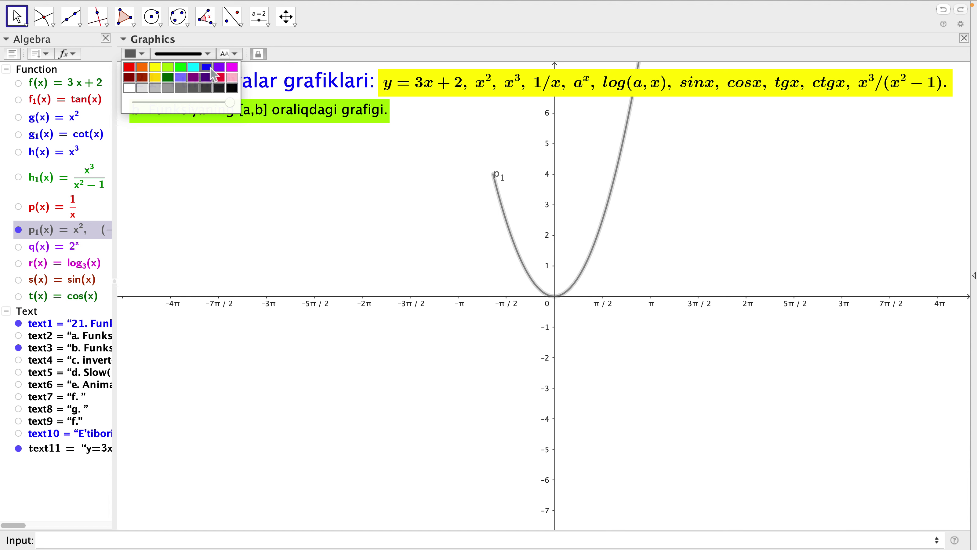
click(210, 68)
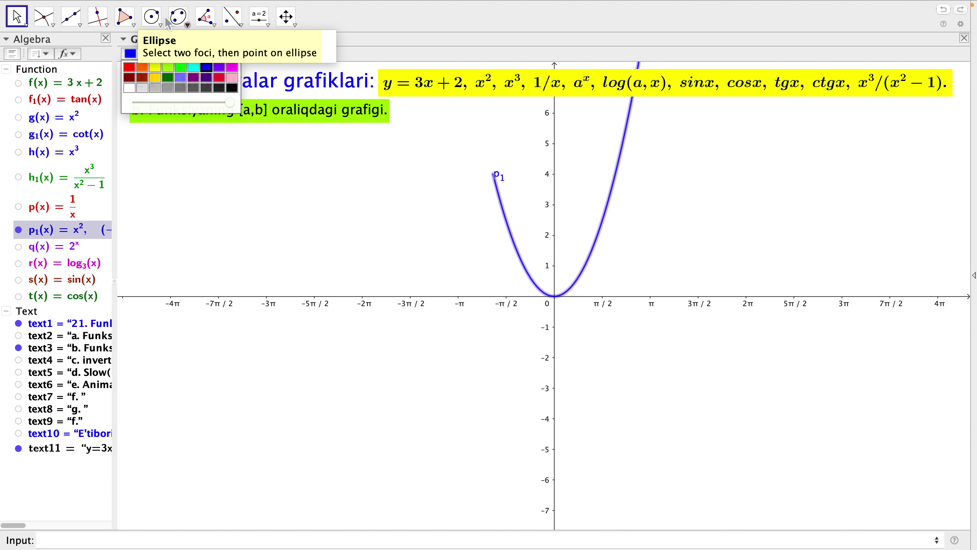
- Thicken the restricted parabola's line and shift its label just clear of the curve's left end
click(207, 54)
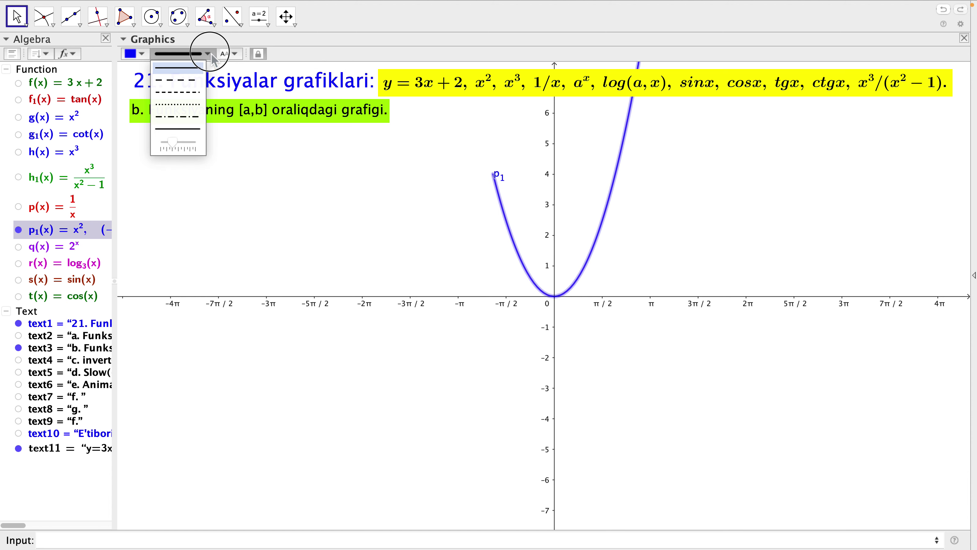
click(184, 144)
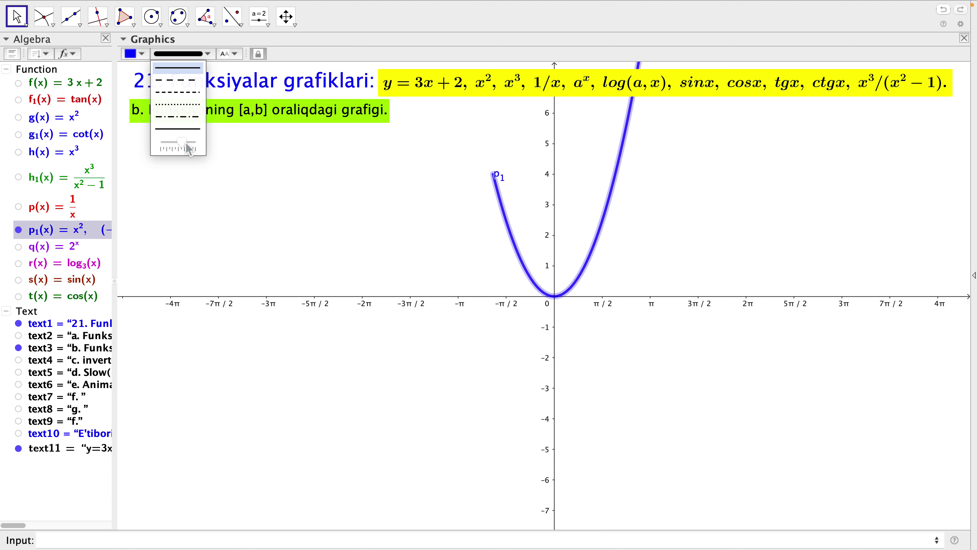
click(371, 192)
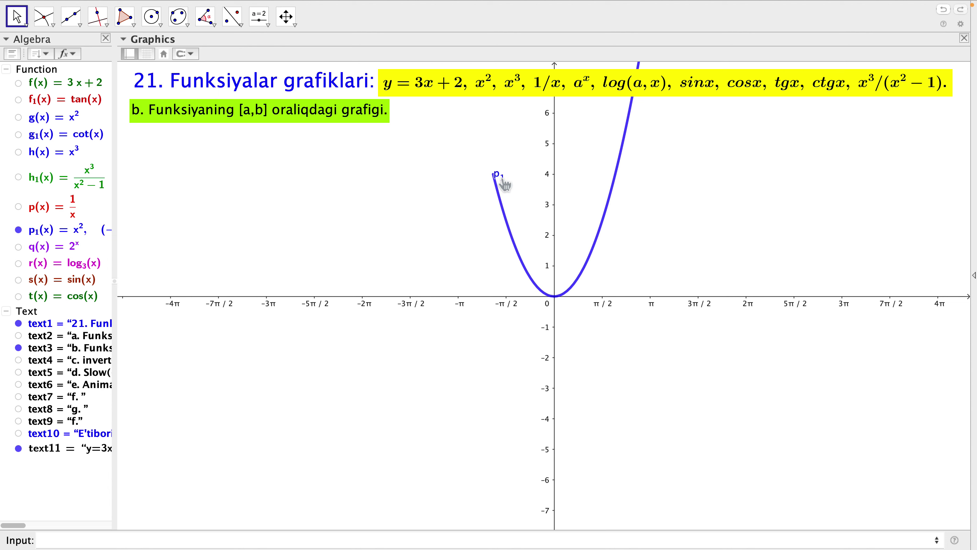
drag(498, 177, 484, 179)
mouse_move(579, 201)
mouse_down()
mouse_move(575, 225)
mouse_move(579, 211)
mouse_up()
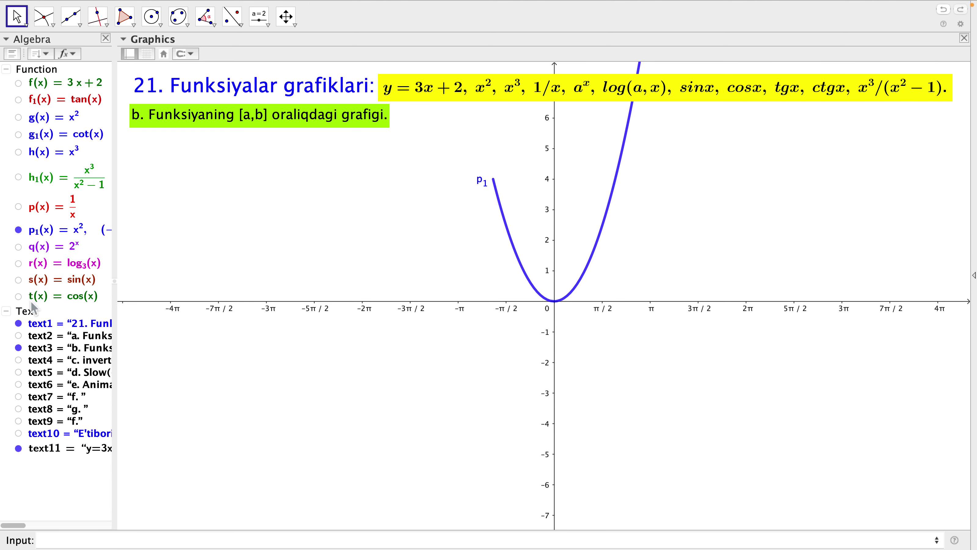
- Hide the "21. Funksiyalar grafiklari:" heading and the yellow list of functions
click(19, 324)
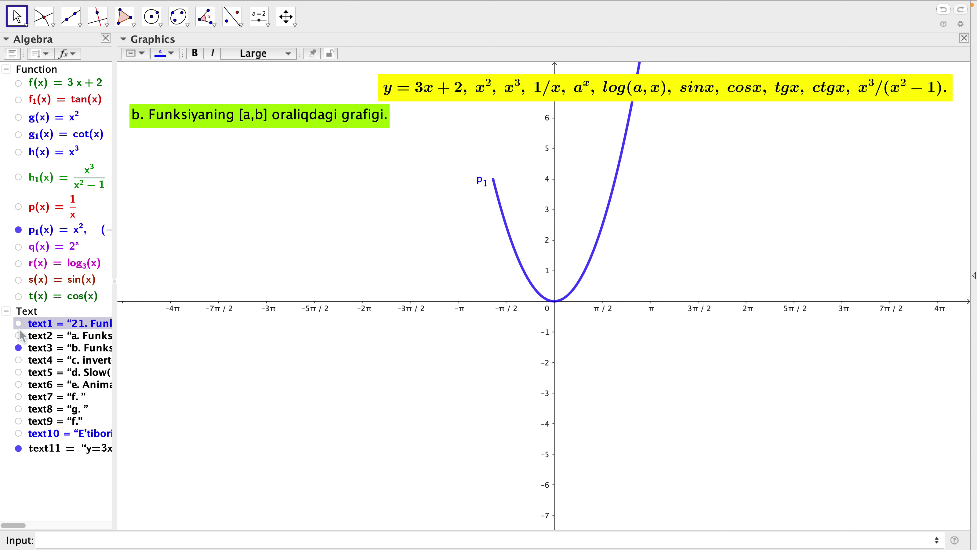
click(18, 448)
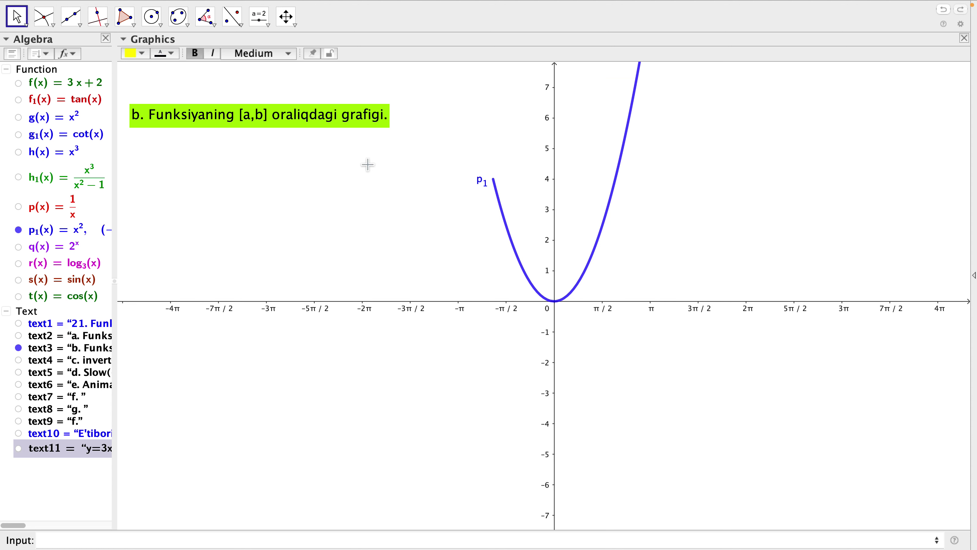
click(297, 189)
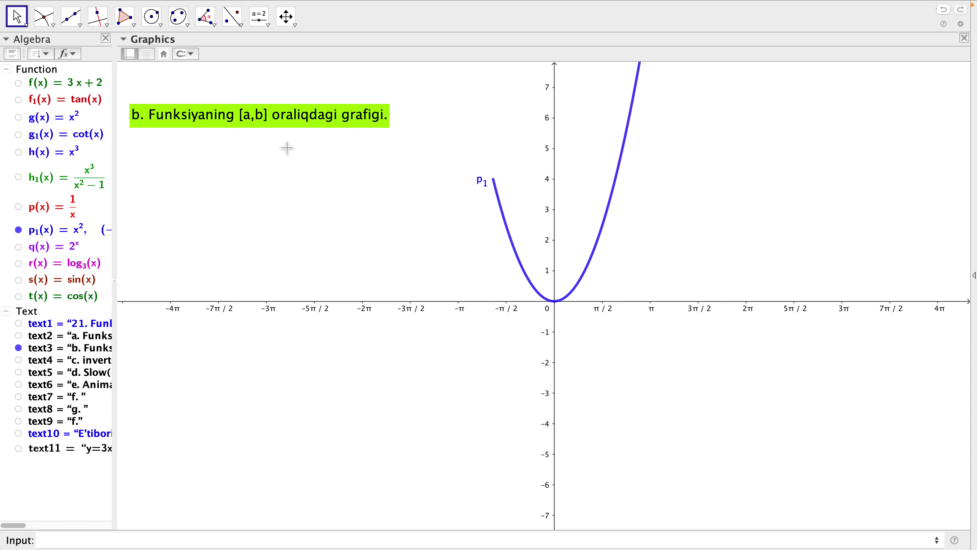
- Recall the earlier command Function(x^2, -2, 3) and run it again
click(115, 540)
key(Up)
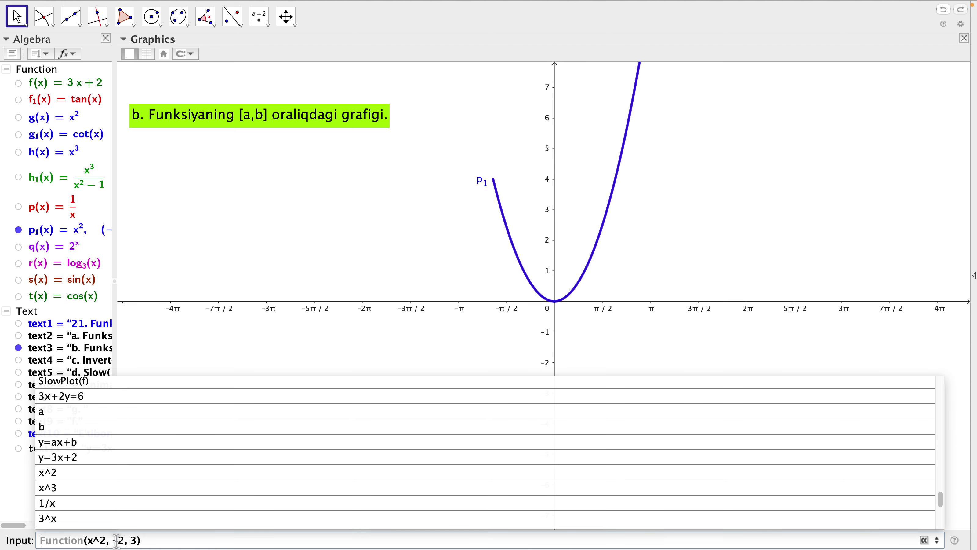
click(116, 540)
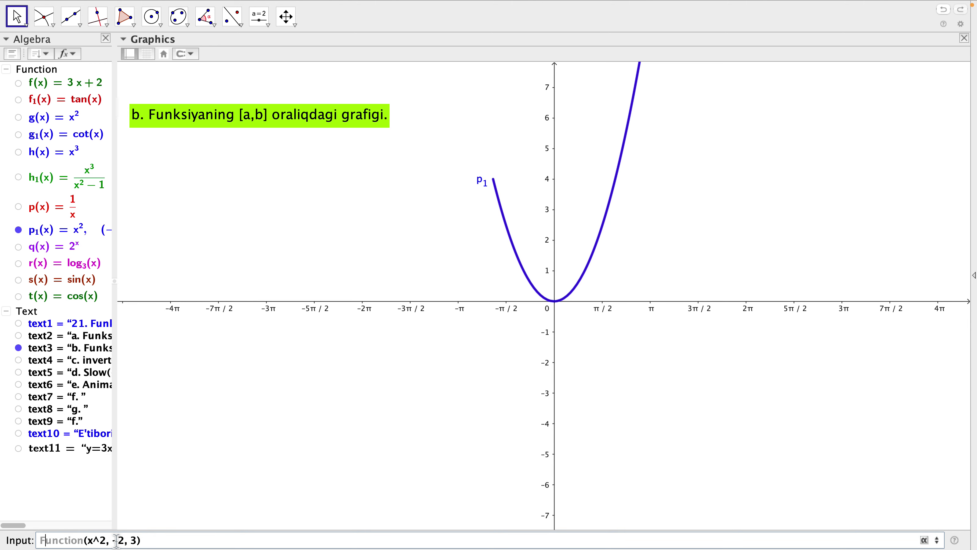
key(Home)
key(Return)
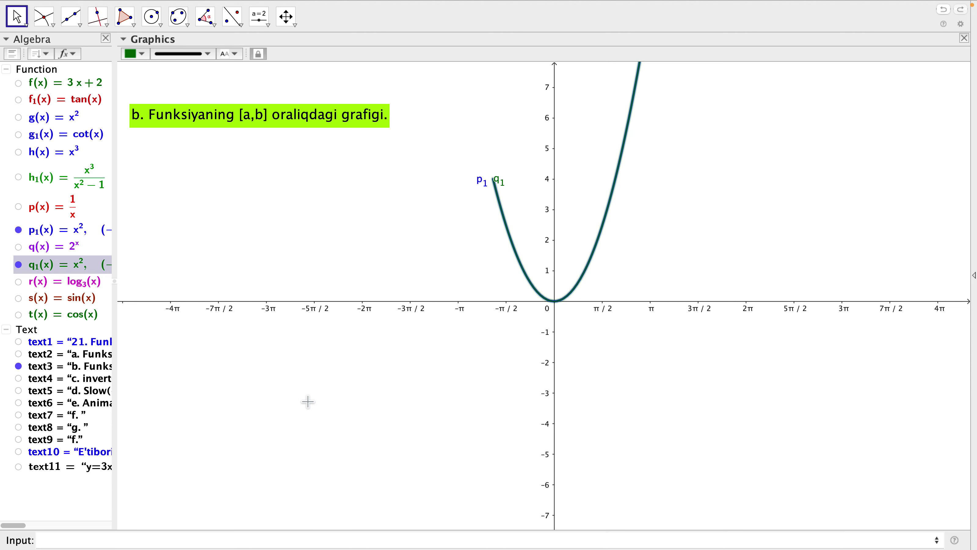
- Hide both restricted x^2 graphs
click(19, 266)
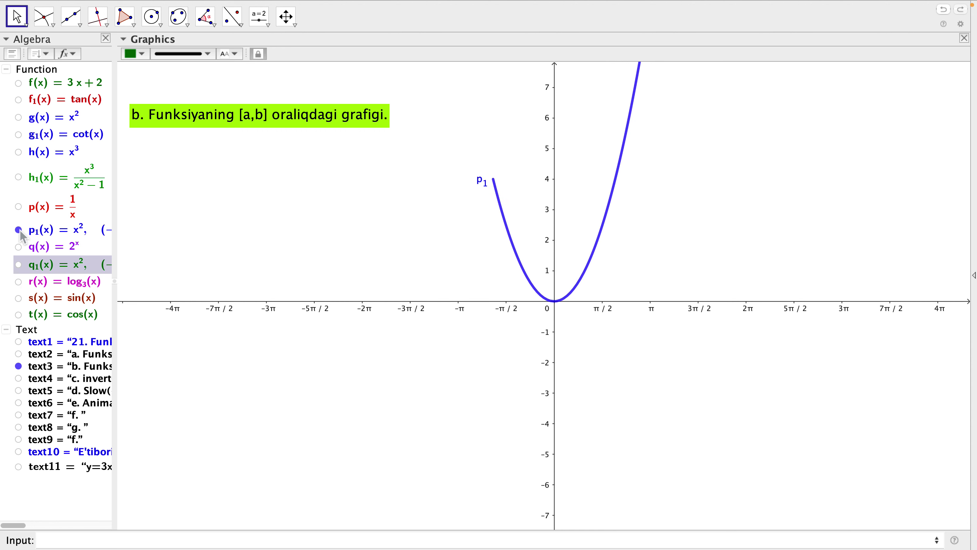
click(18, 230)
click(224, 179)
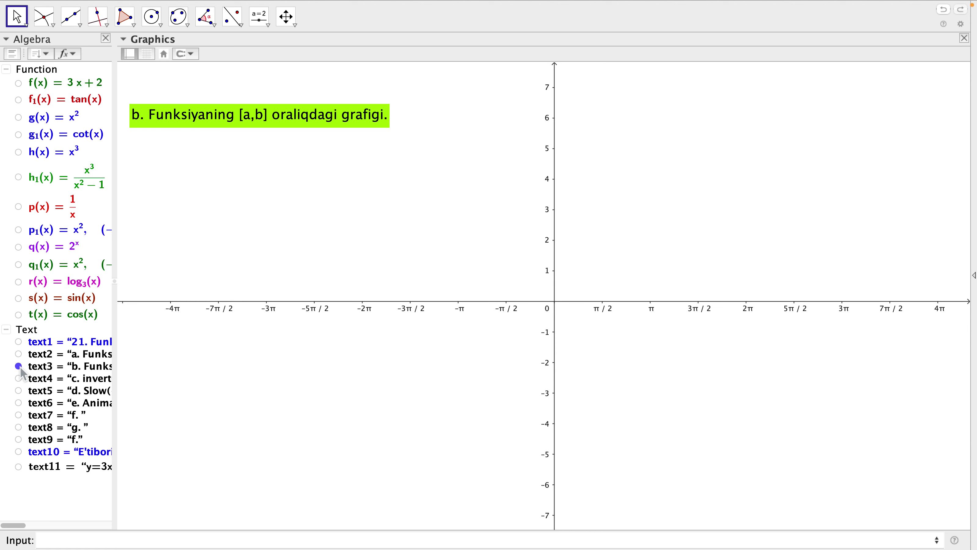
- Hide the "b. Funksiyaning [a,b] oraliqdagi grafigi." text and show the "c. invert(<function>)" text instead
click(19, 366)
click(21, 378)
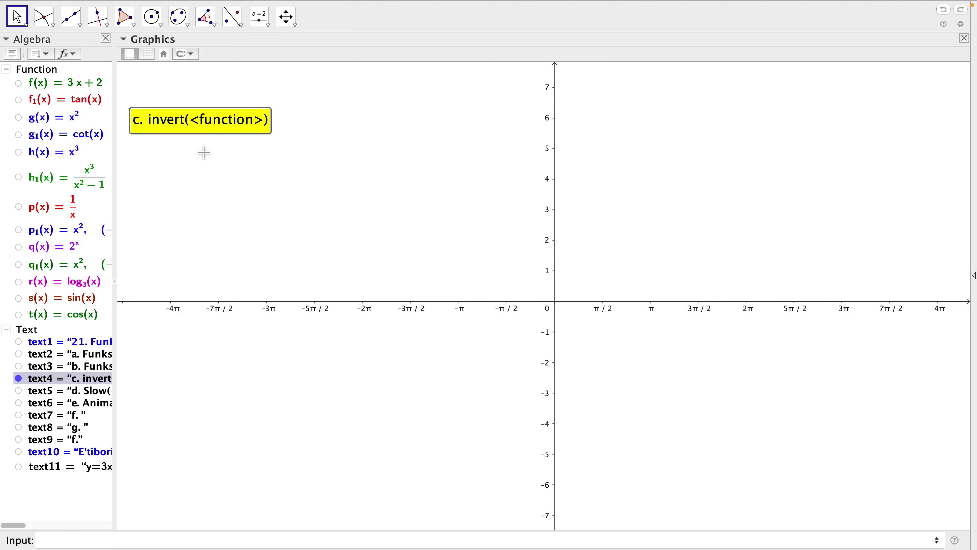
click(164, 55)
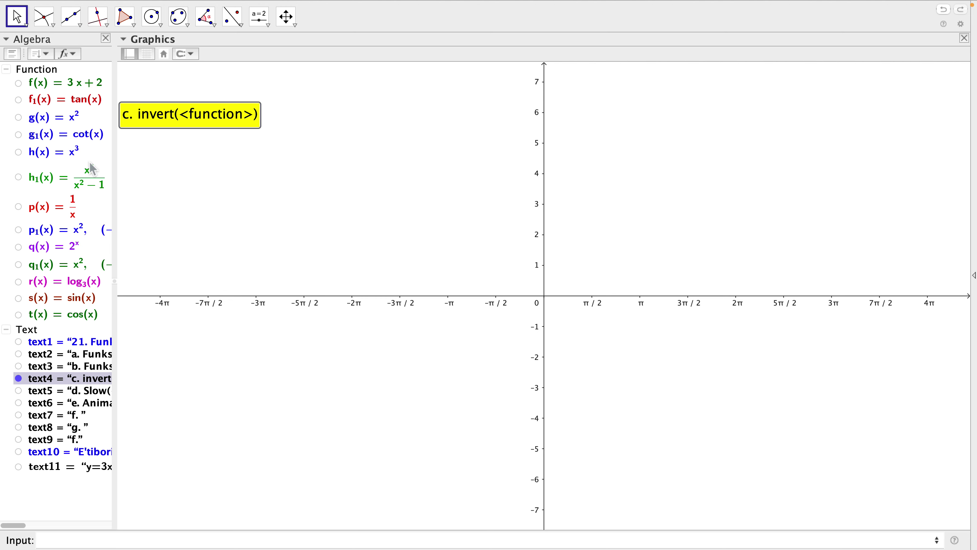
- Show the x^3 graph and plot its inverse with the command Invert(h)
click(19, 152)
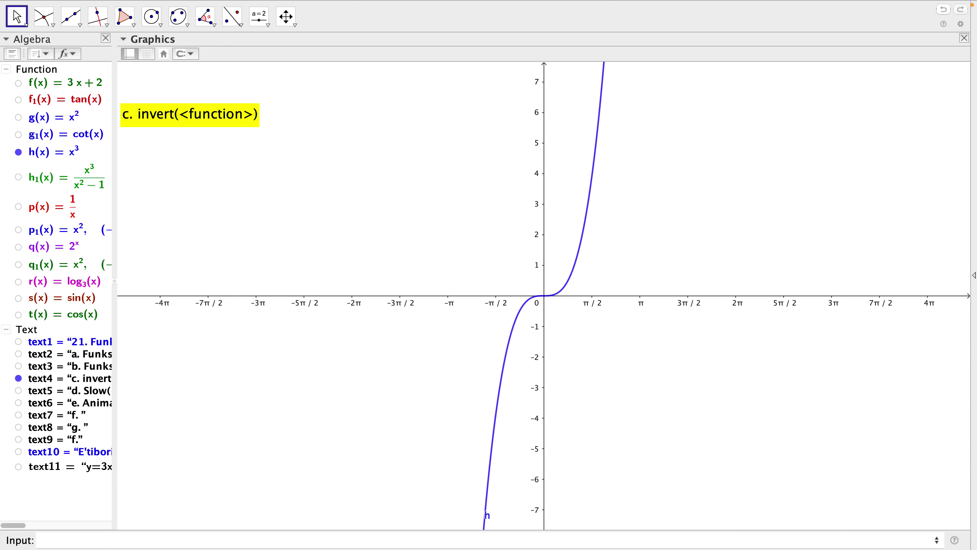
click(88, 540)
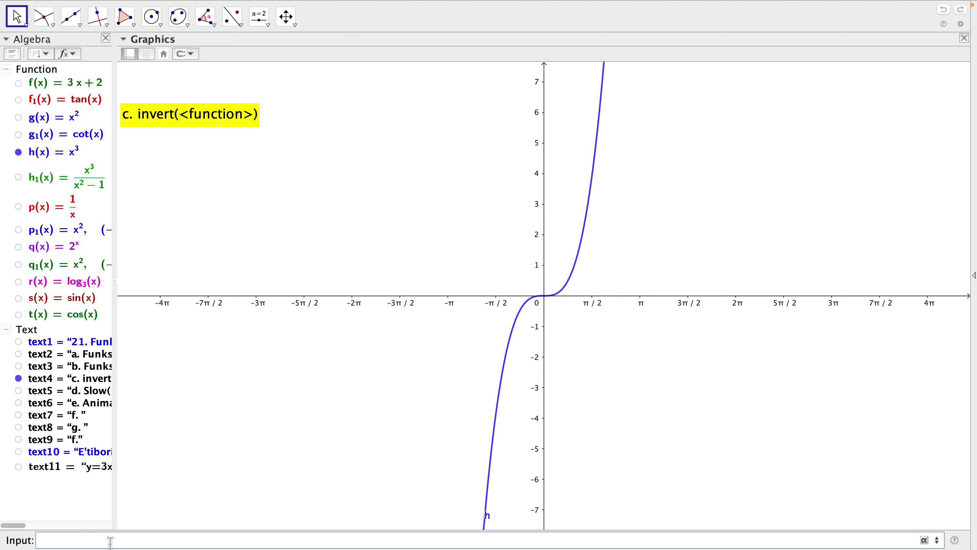
text(inv)
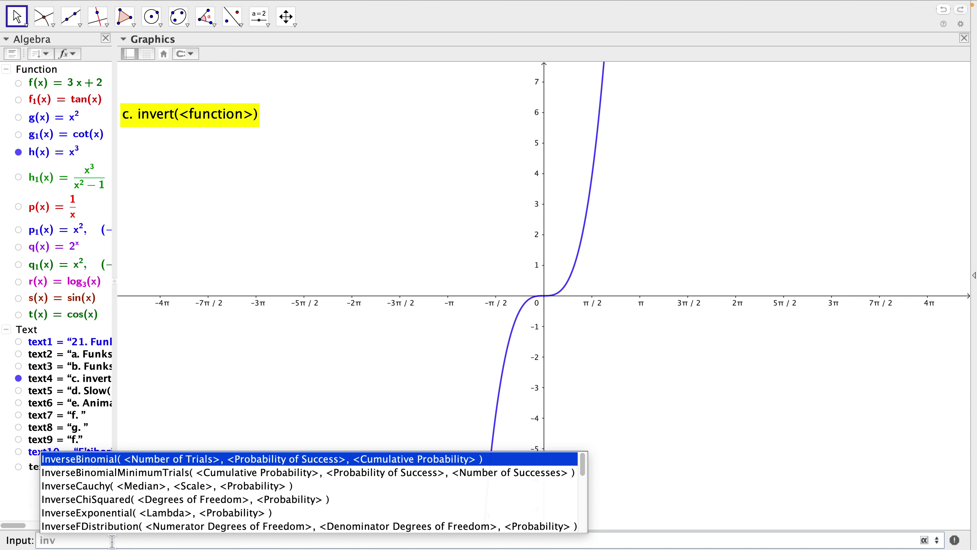
text(ert)
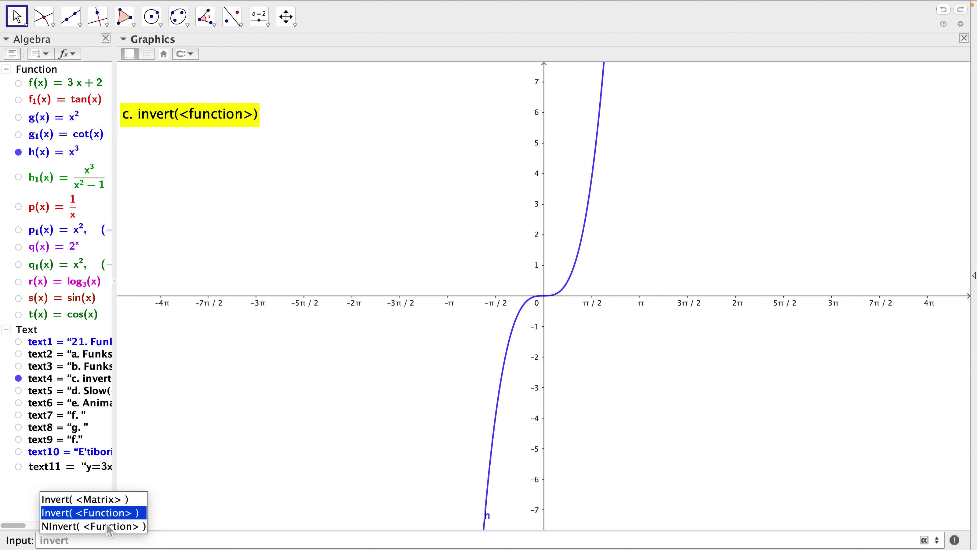
key(Return)
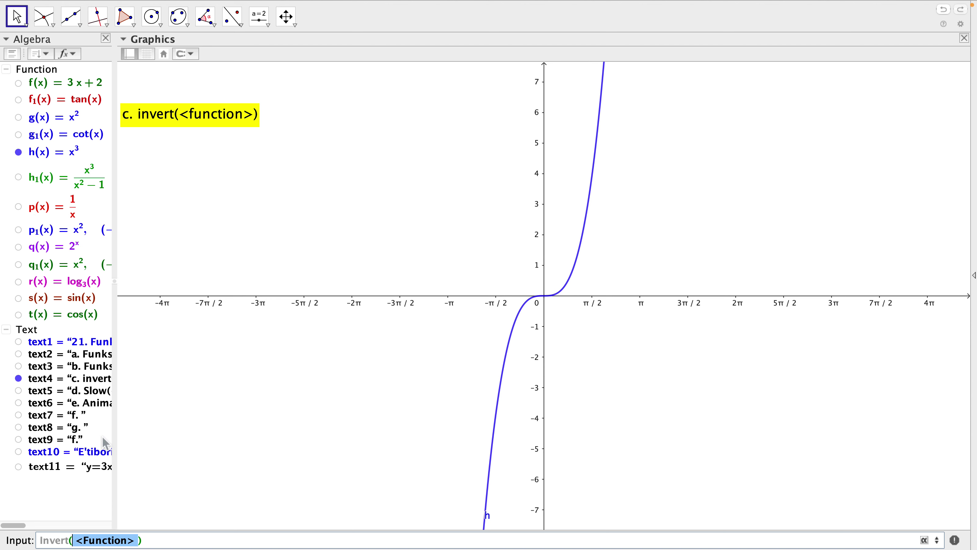
text(h)
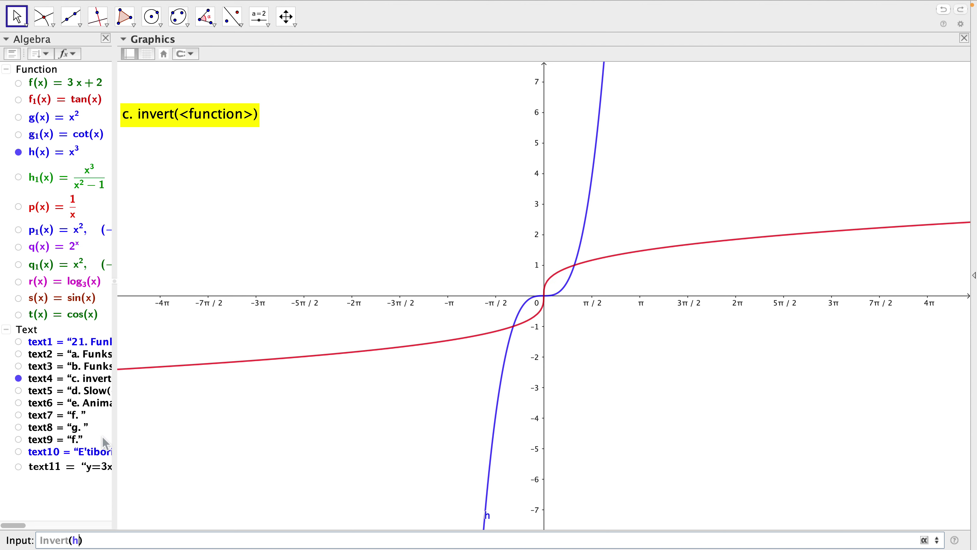
key(Return)
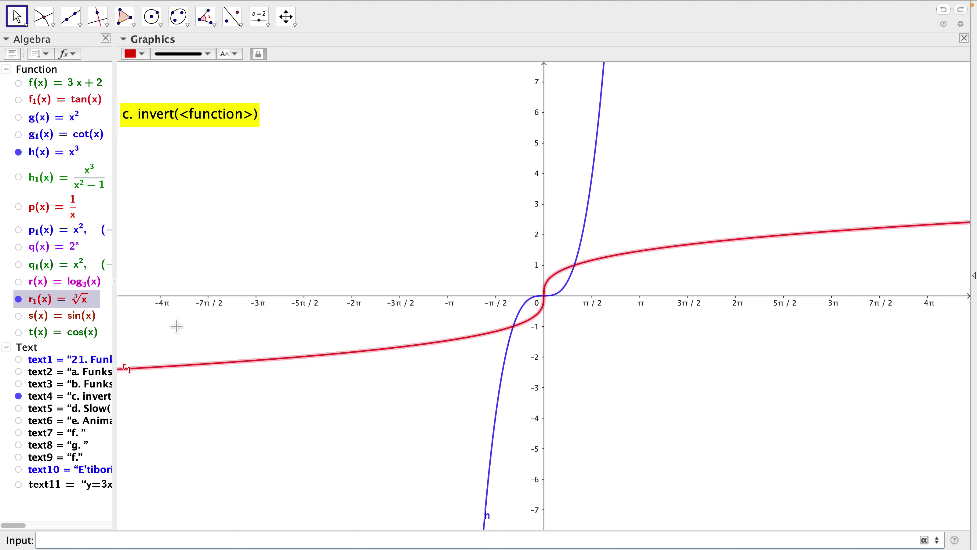
- Highlight the x^3 graph and its inverse in turn to compare the two curves
click(490, 240)
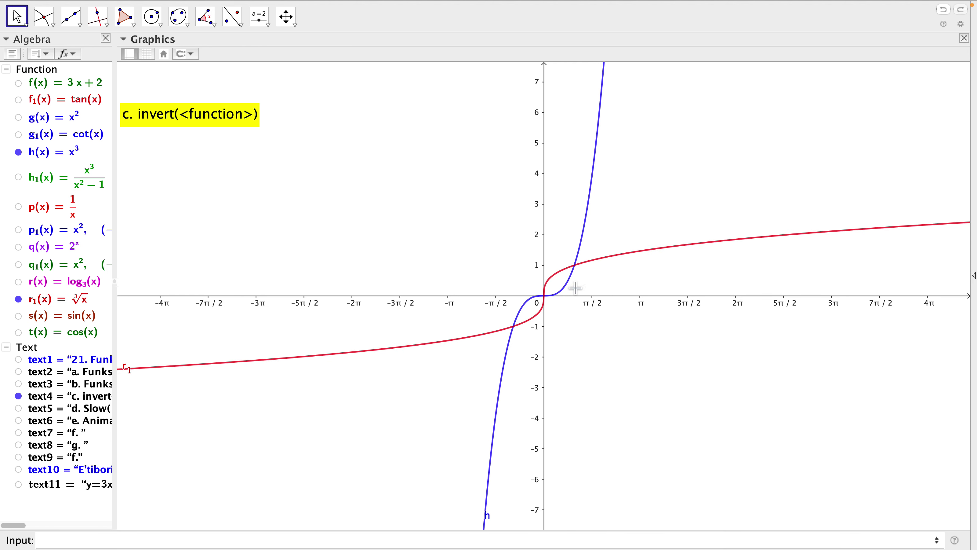
click(602, 131)
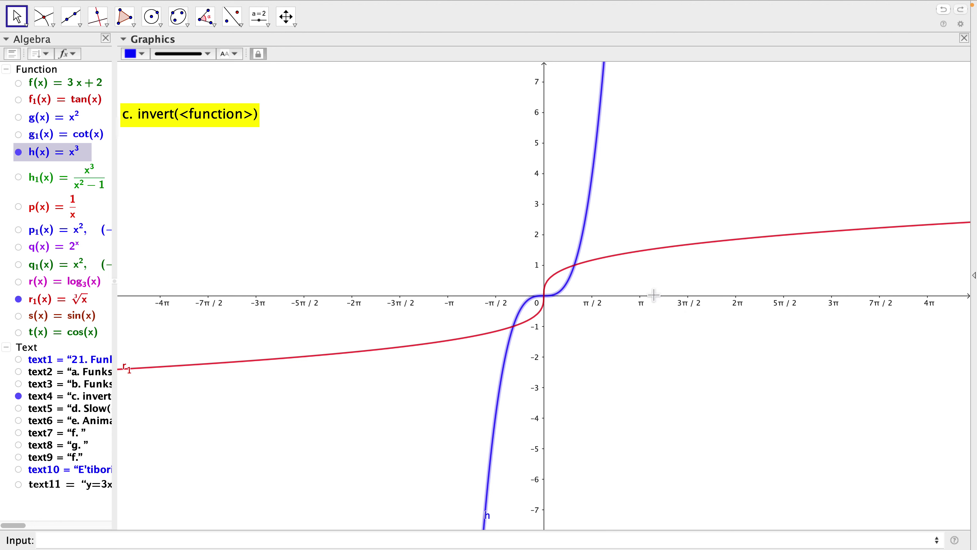
click(68, 303)
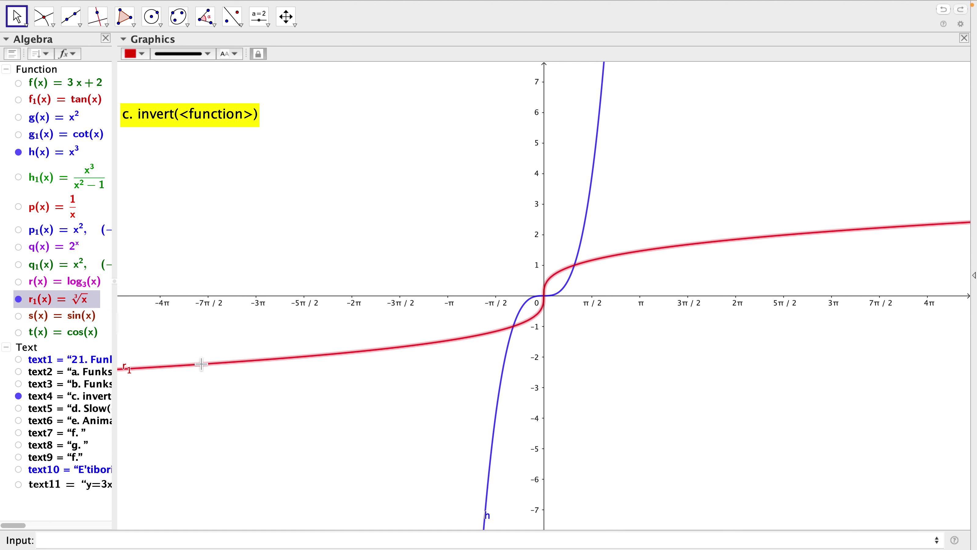
click(673, 197)
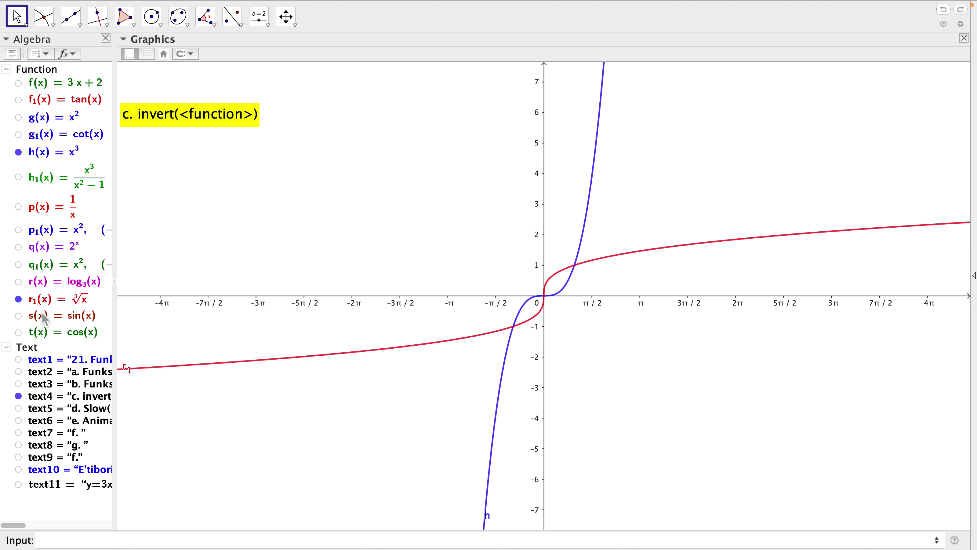
- Hide the graph of the inverse function and the x^3 graph
click(24, 303)
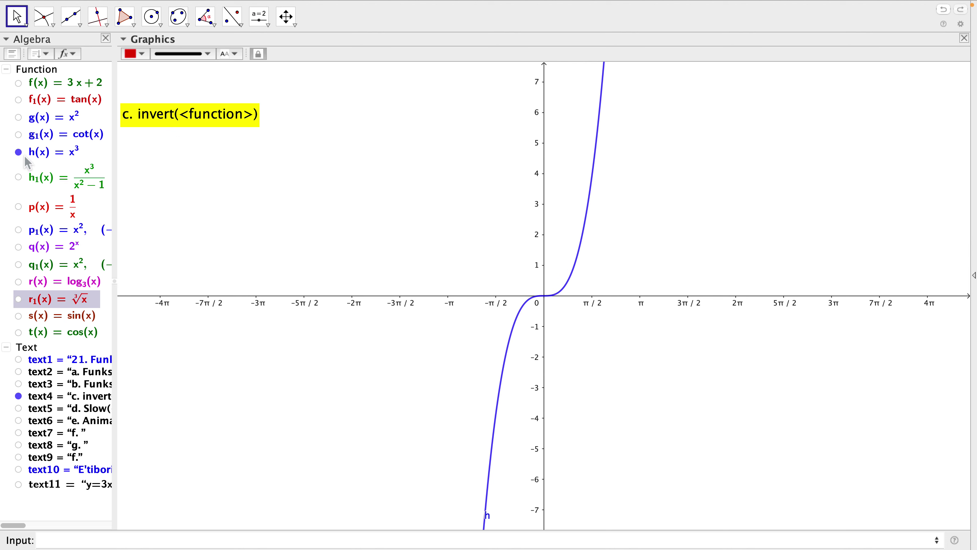
click(20, 152)
click(231, 207)
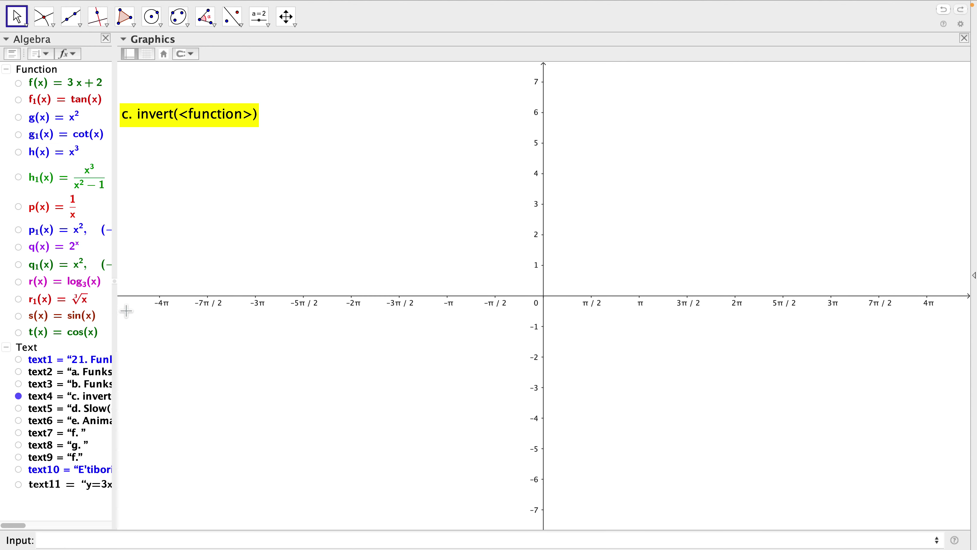
- Show the "d. Slow(<function>) buyrug'i." text and hide the "c. invert(<function>)" text
click(18, 408)
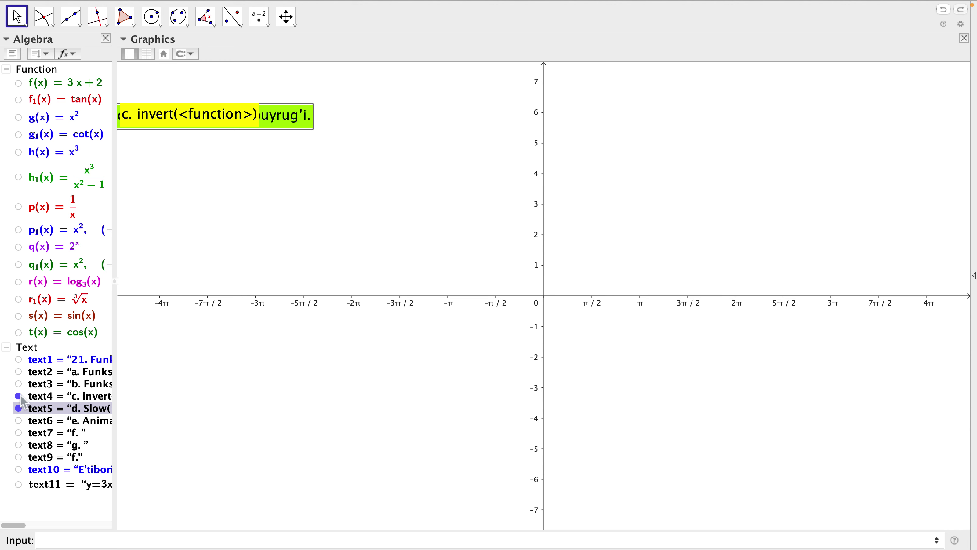
click(21, 396)
click(191, 200)
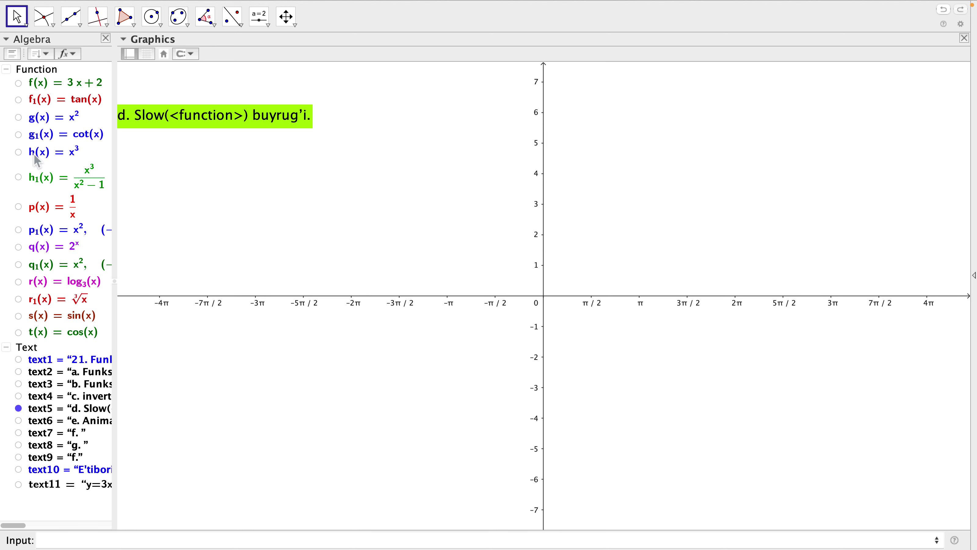
- Show the x^2 graph and look up the commands that begin with "slow"
click(22, 123)
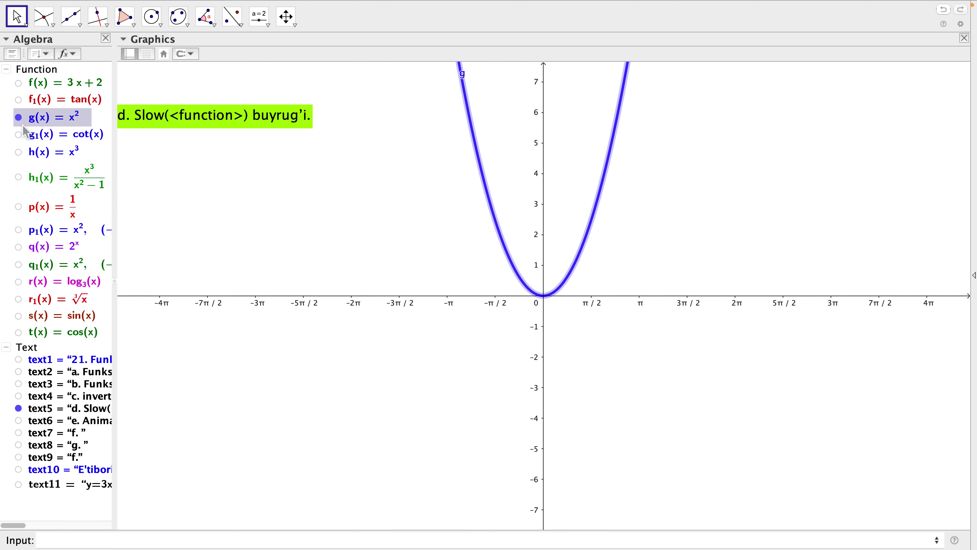
click(295, 213)
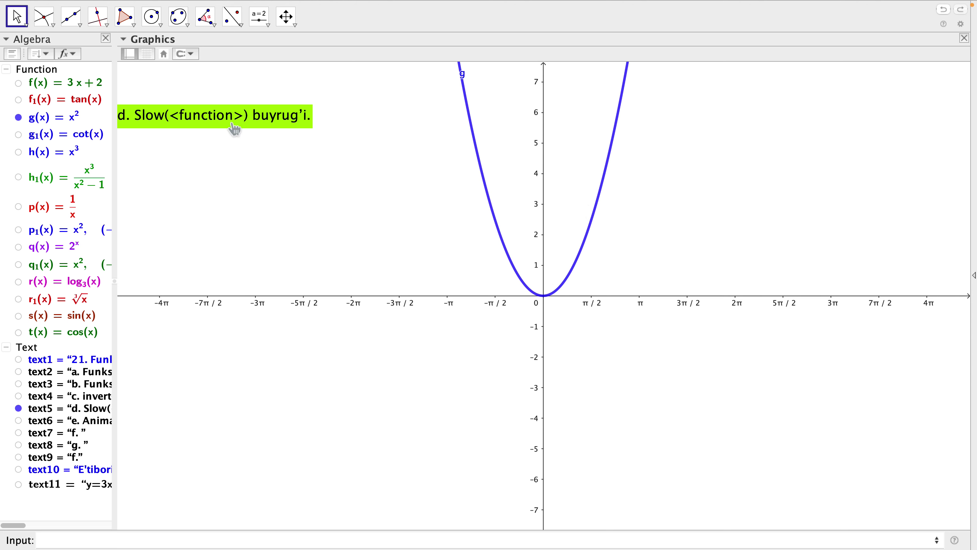
click(57, 541)
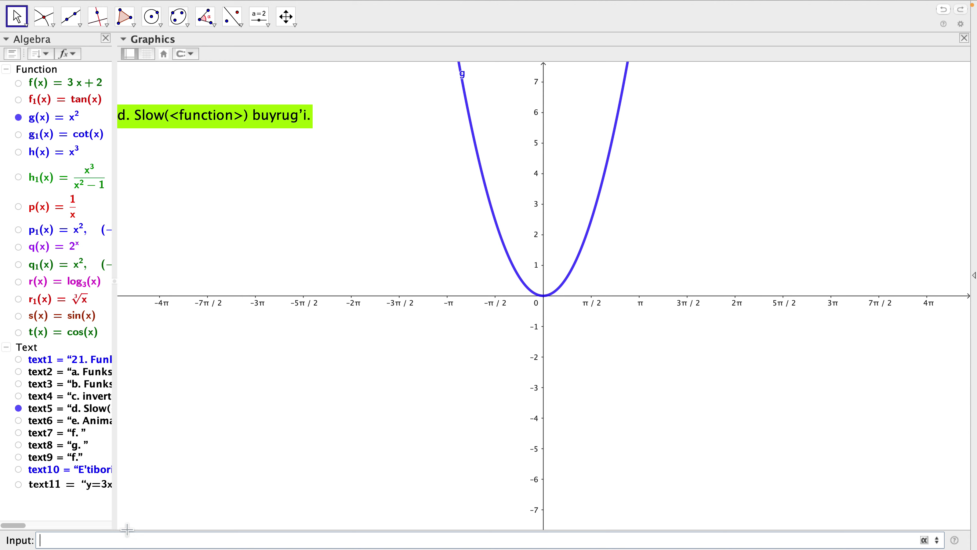
text(slow)
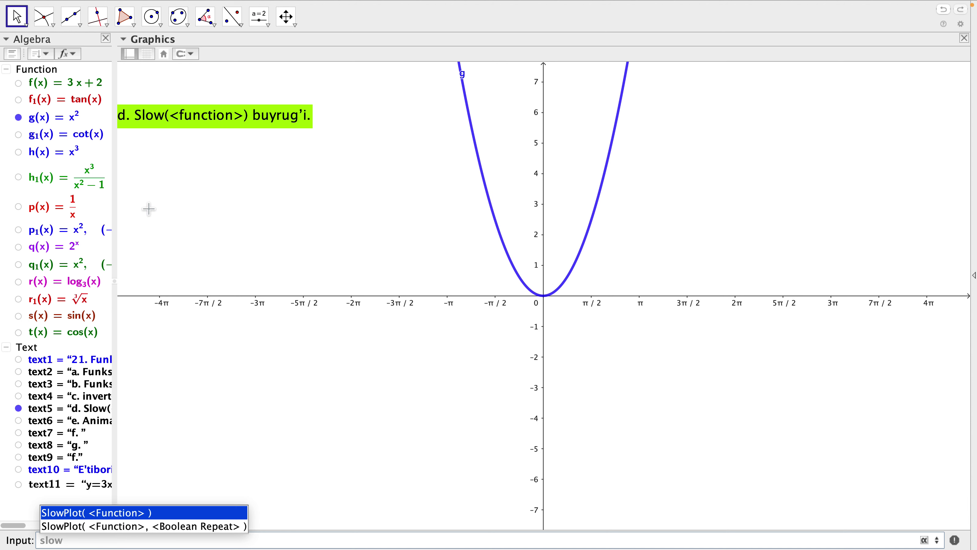
key(Escape)
- Correct the command name in the green text so it reads "d. SlowPlot(<function>) buyrug'i."
click(177, 128)
double_click(177, 127)
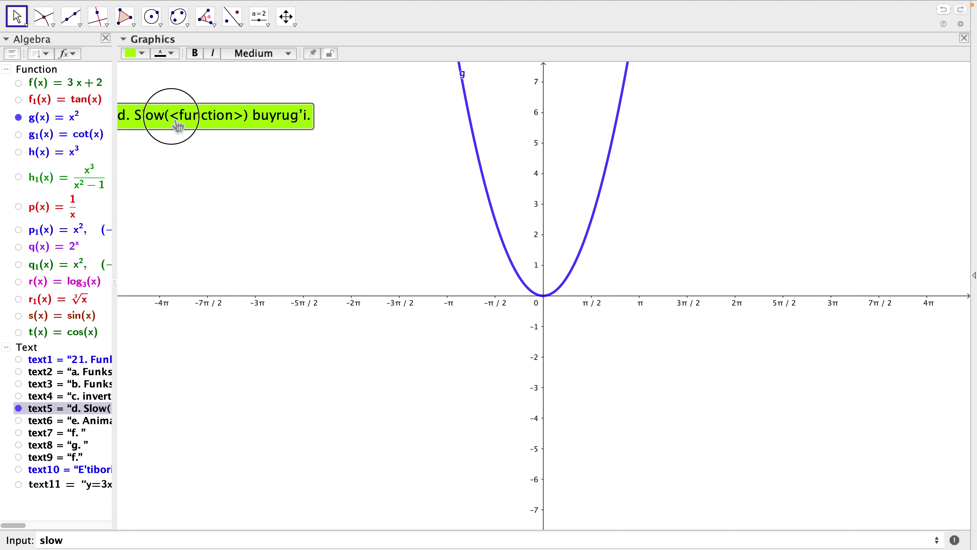
double_click(483, 207)
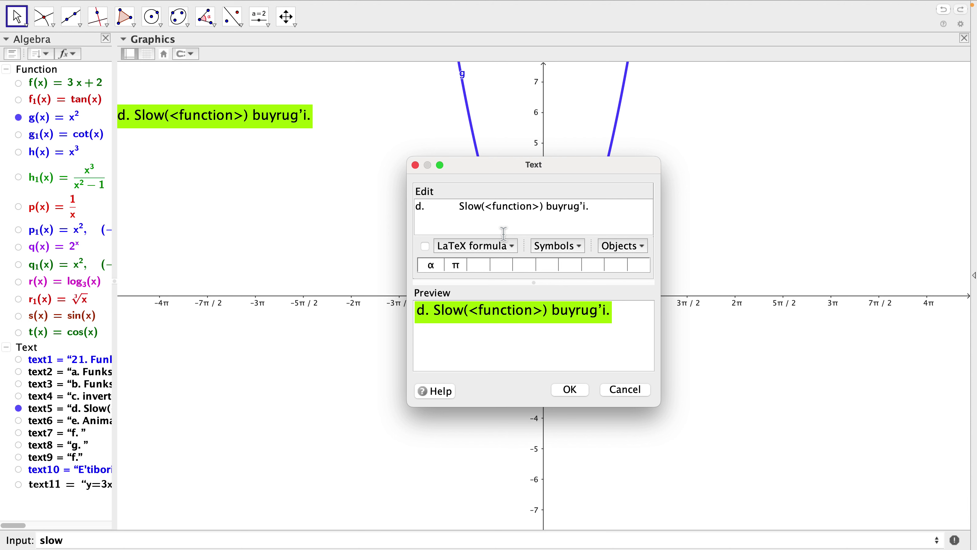
text(Plot)
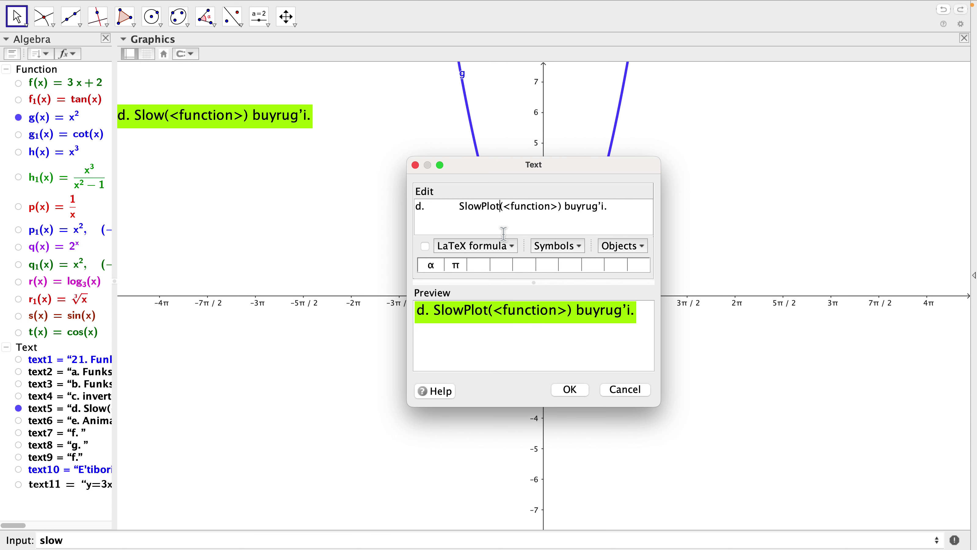
click(570, 389)
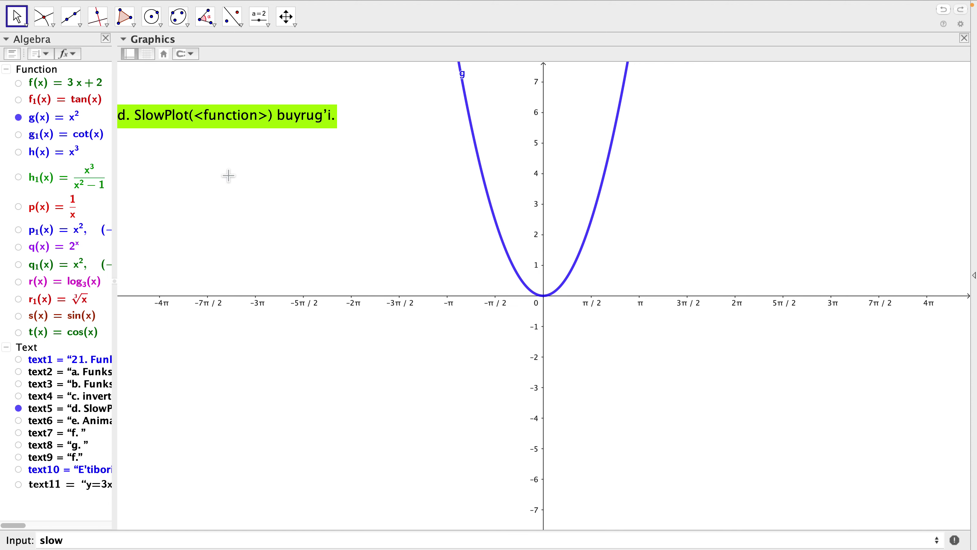
- Animate the drawing of the x^2 graph with the command SlowPlot(g)
click(83, 538)
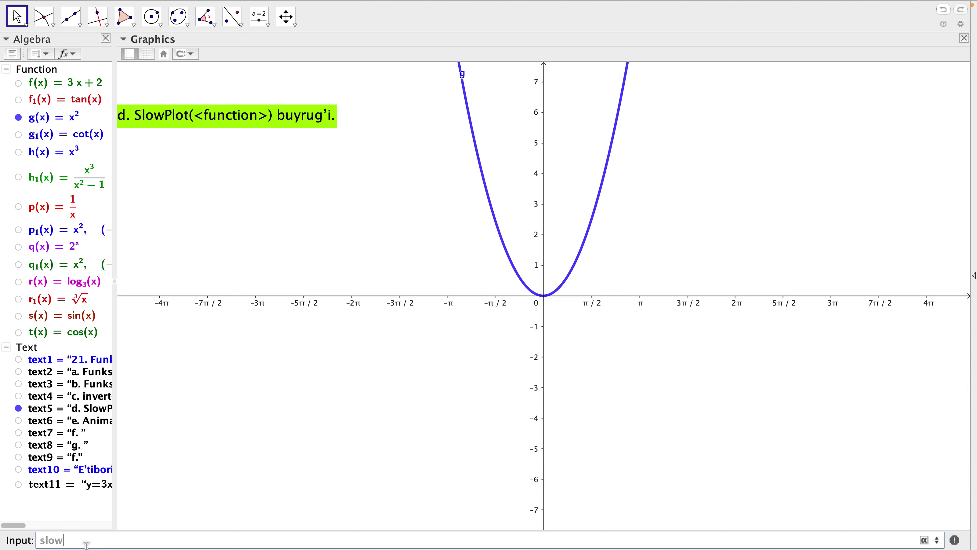
key(BackSpace)
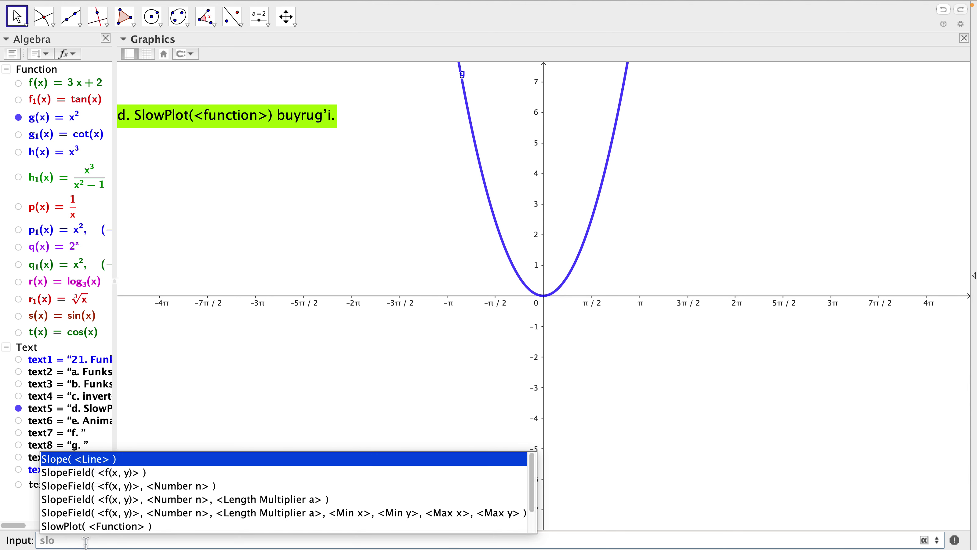
text(w)
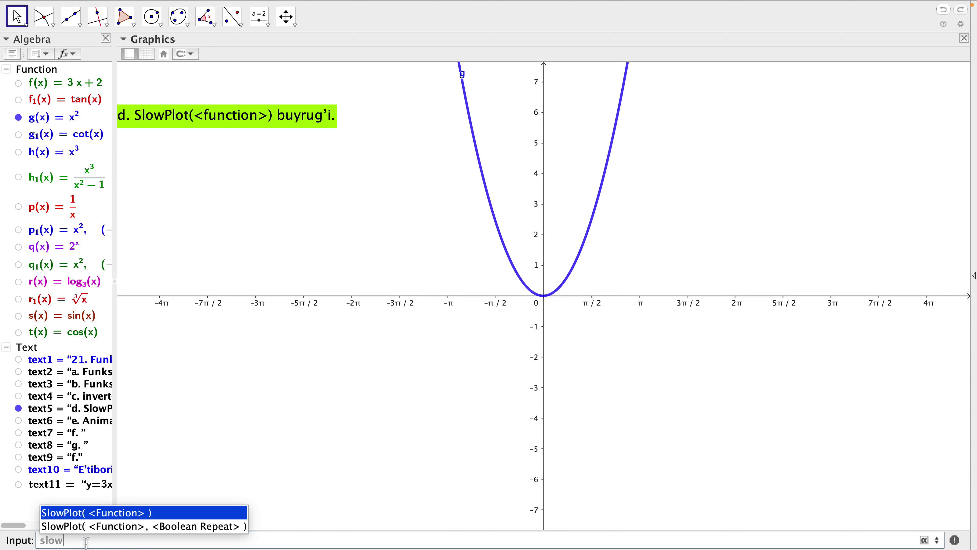
click(100, 516)
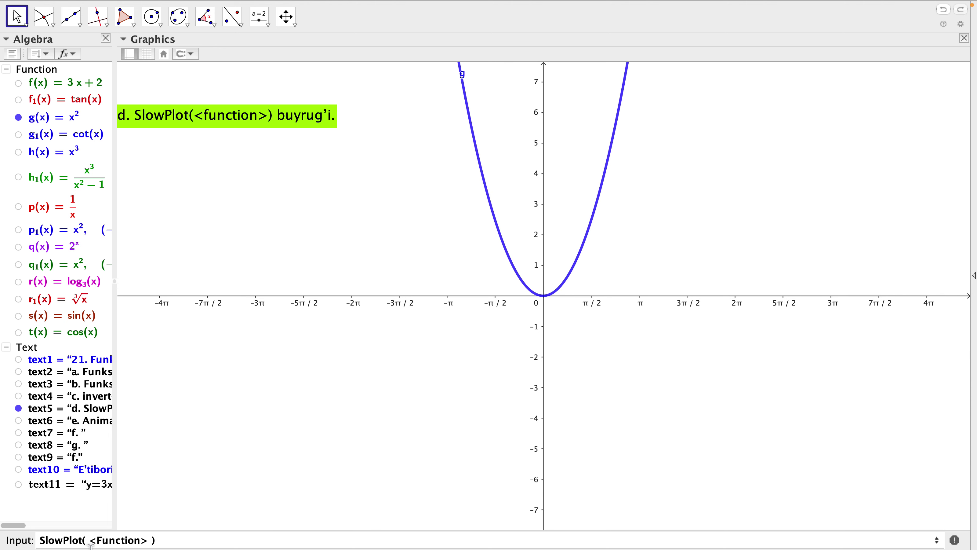
click(76, 541)
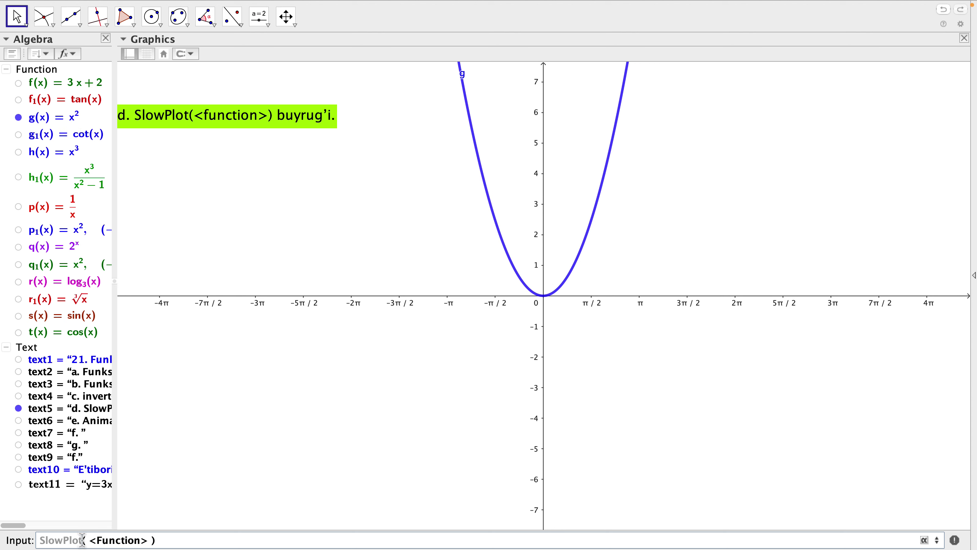
click(113, 543)
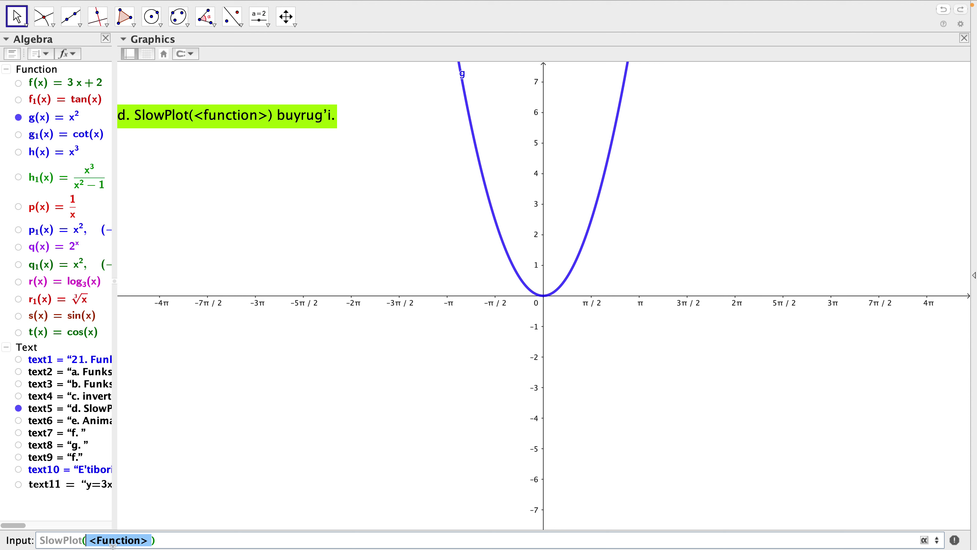
text(g)
key(Return)
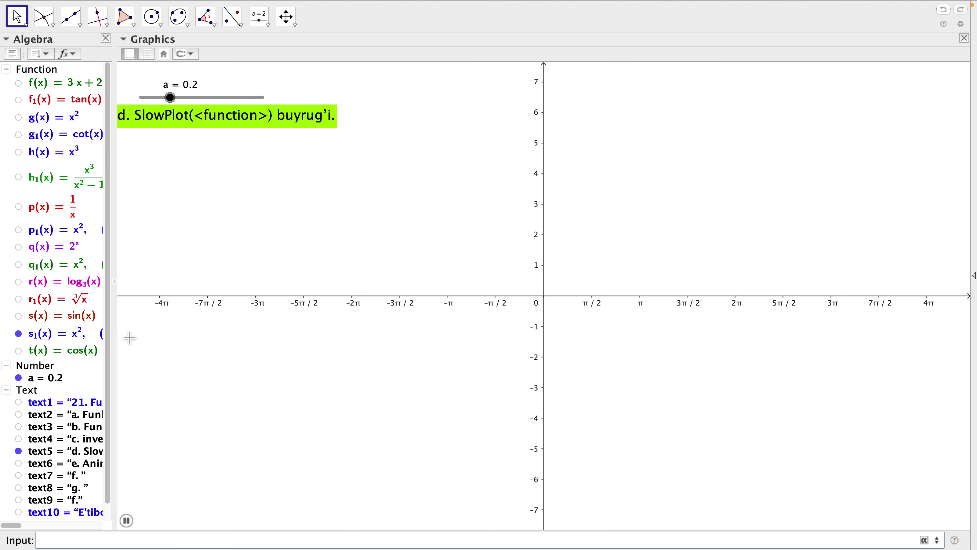
- Hide the SlowPlot text and the slowly plotted x^2 graph, and move slider a to 0.9
click(19, 451)
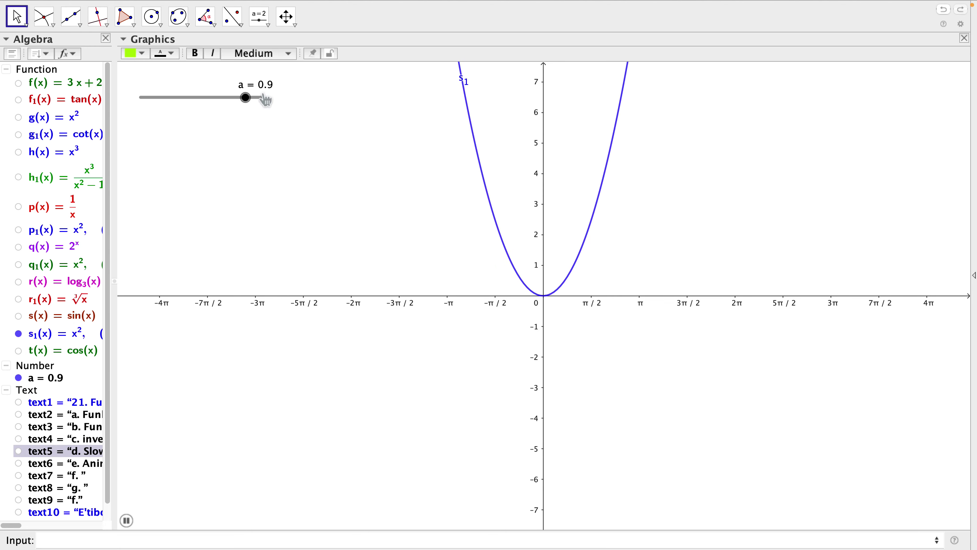
drag(255, 103, 216, 112)
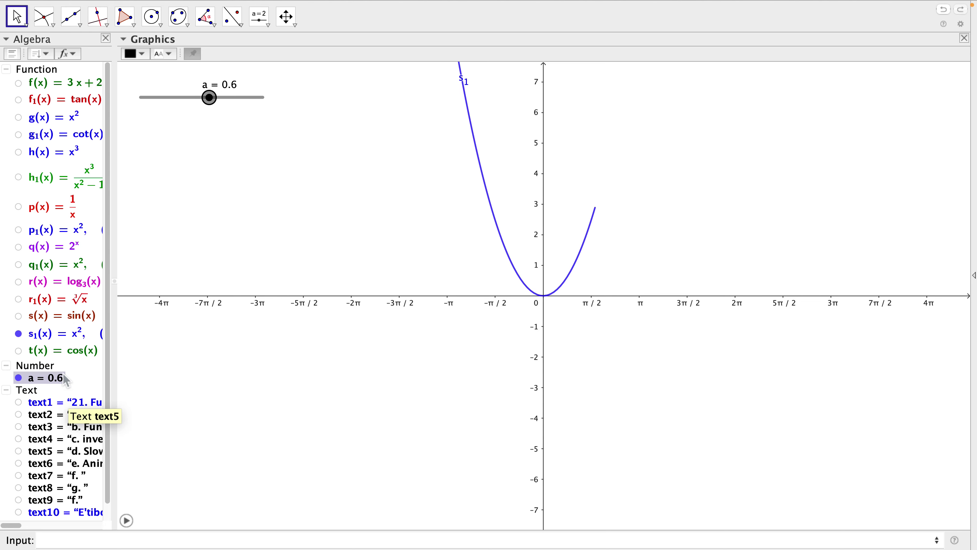
click(18, 334)
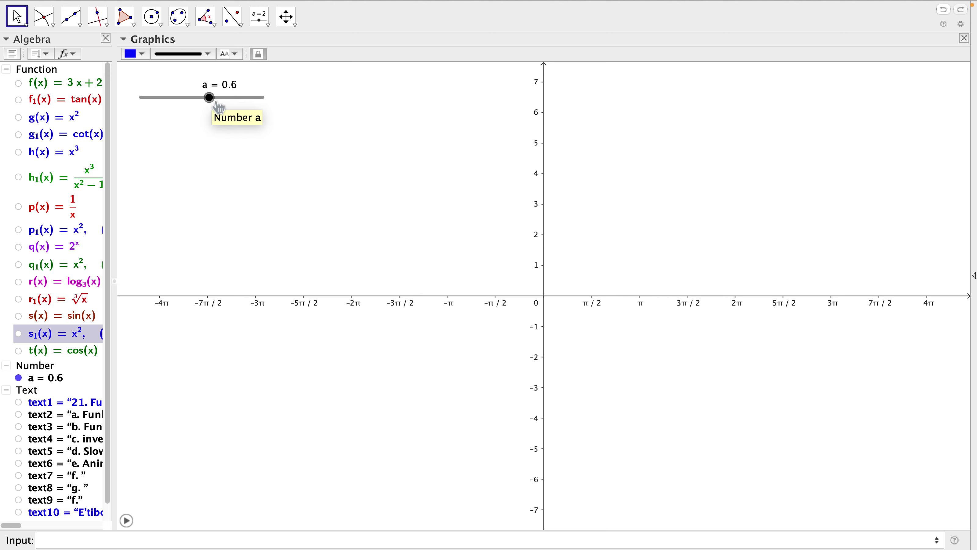
drag(220, 110, 256, 104)
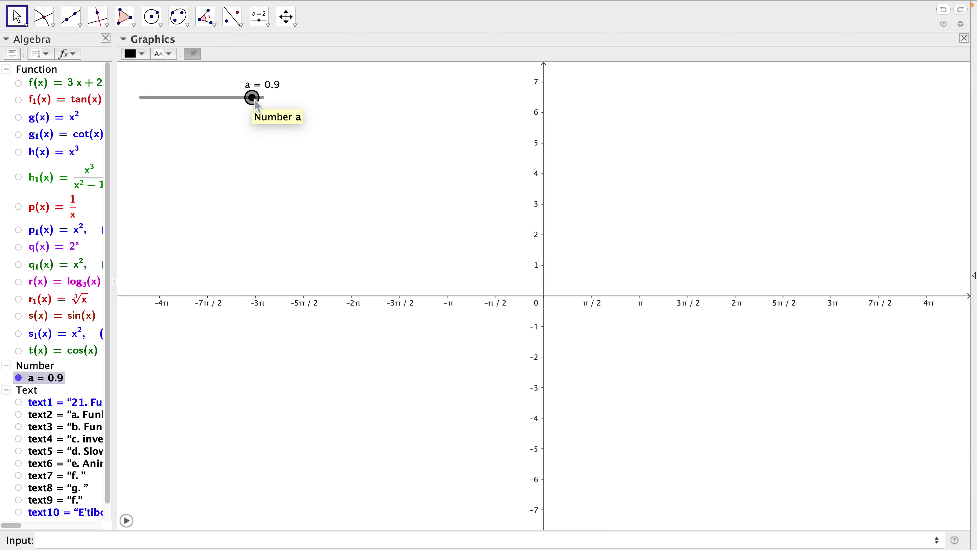
- Set the interval of slider a to a minimum of -2 and a maximum of 3
right_click(257, 105)
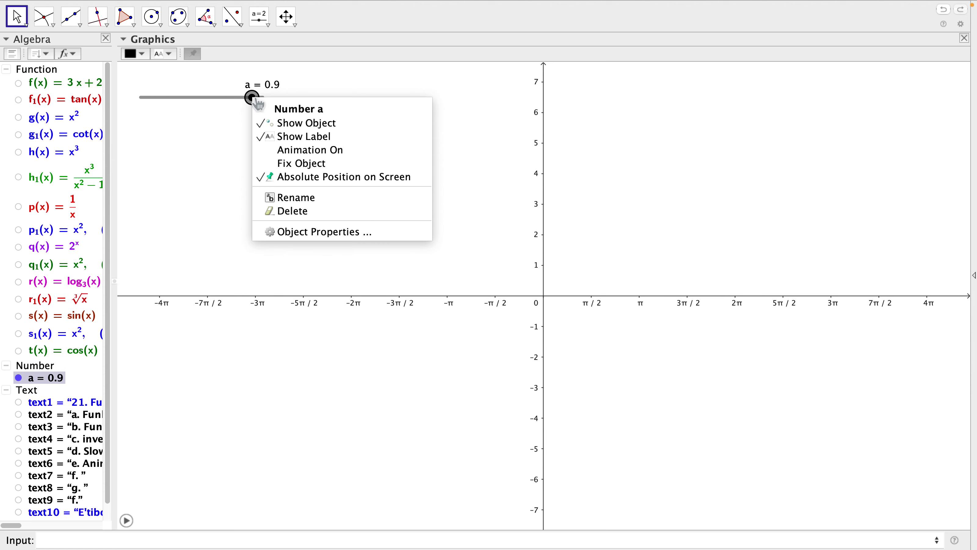
click(301, 236)
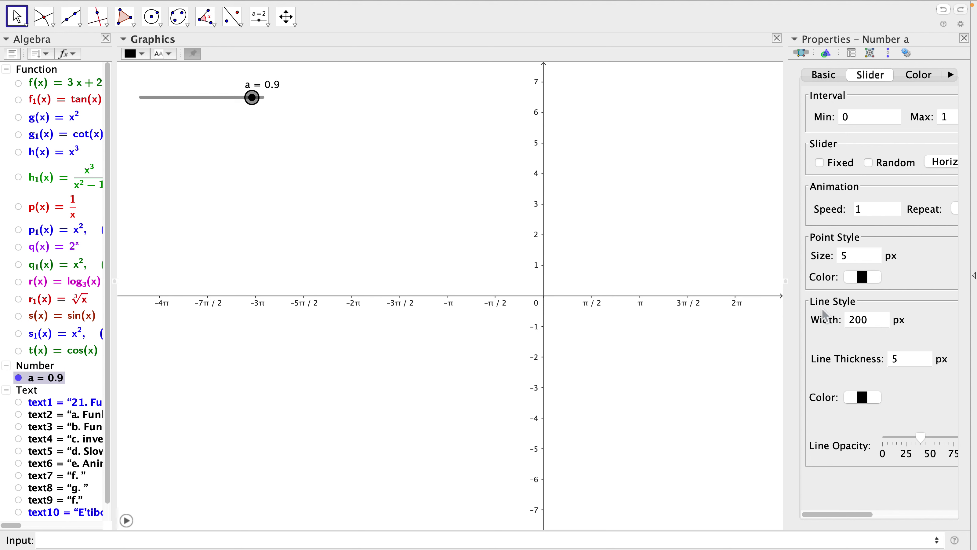
click(870, 119)
key(BackSpace)
text(-2)
drag(835, 514, 853, 514)
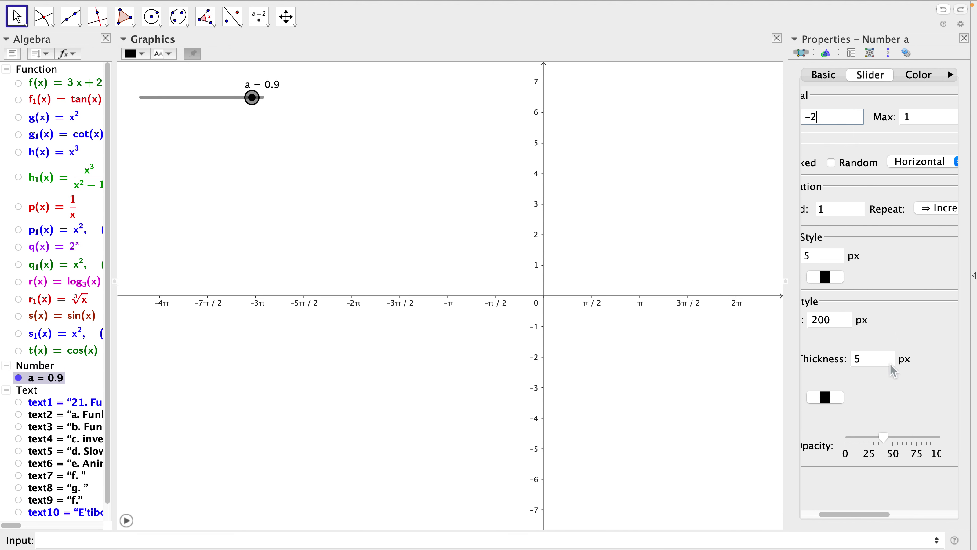
click(937, 120)
key(BackSpace)
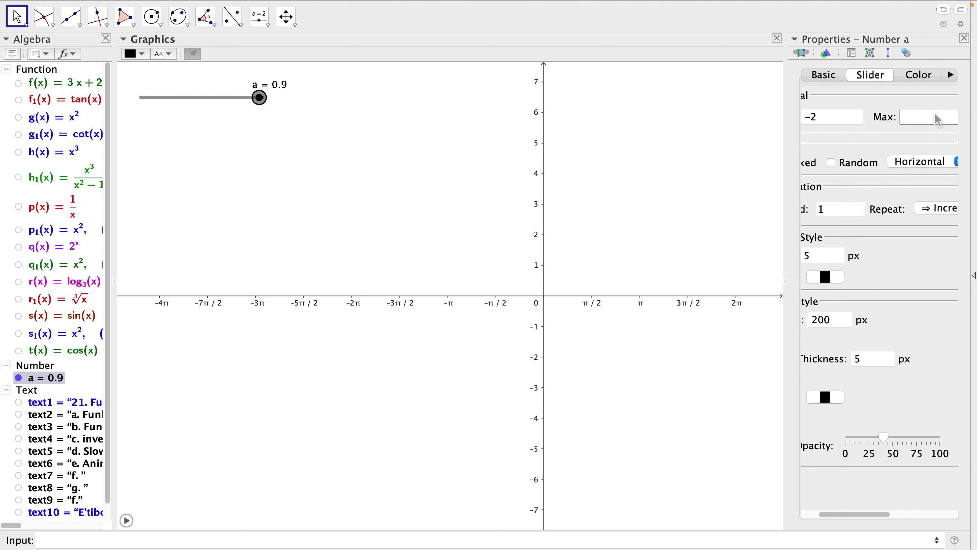
text(3)
- Set the increment of slider a to 0.001 and move the slider to 3
drag(856, 515, 927, 487)
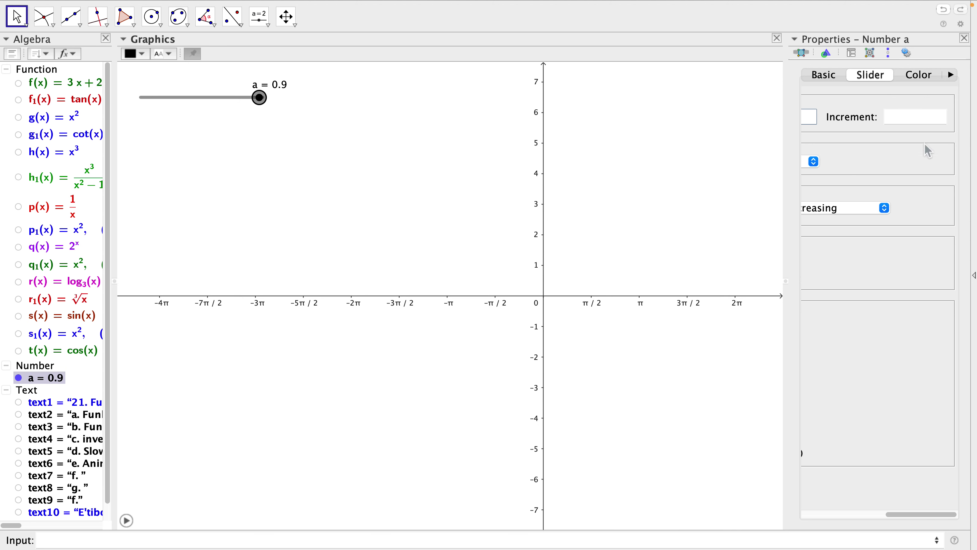
click(909, 120)
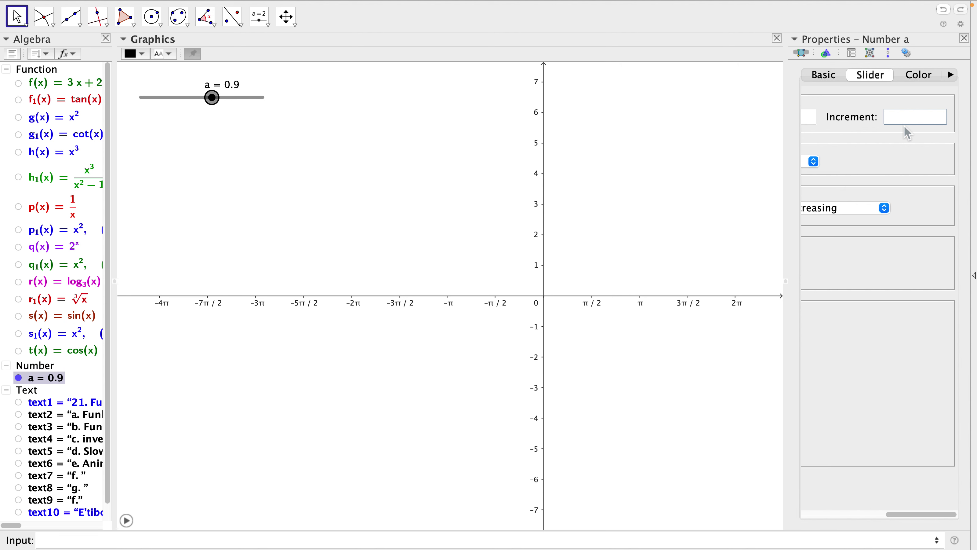
text(0.001)
key(Return)
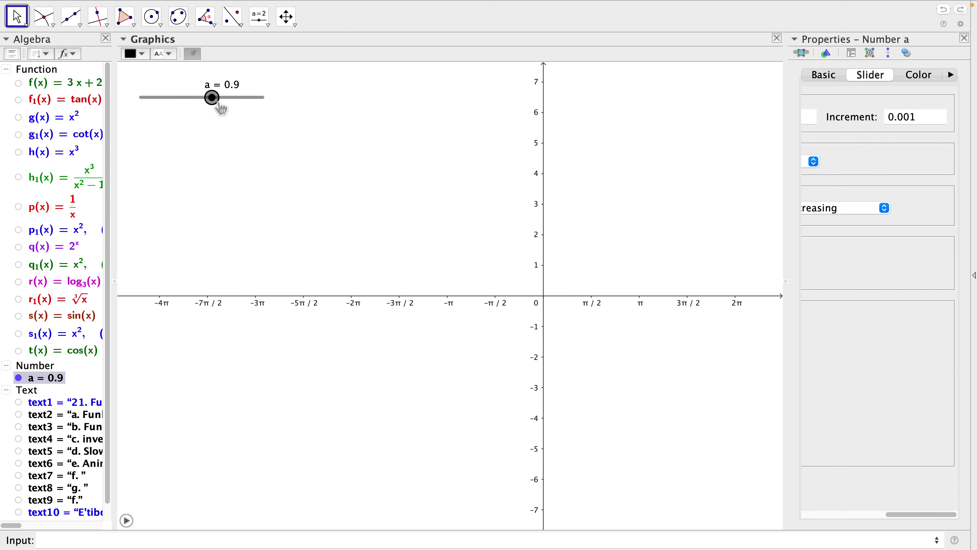
drag(222, 108, 280, 93)
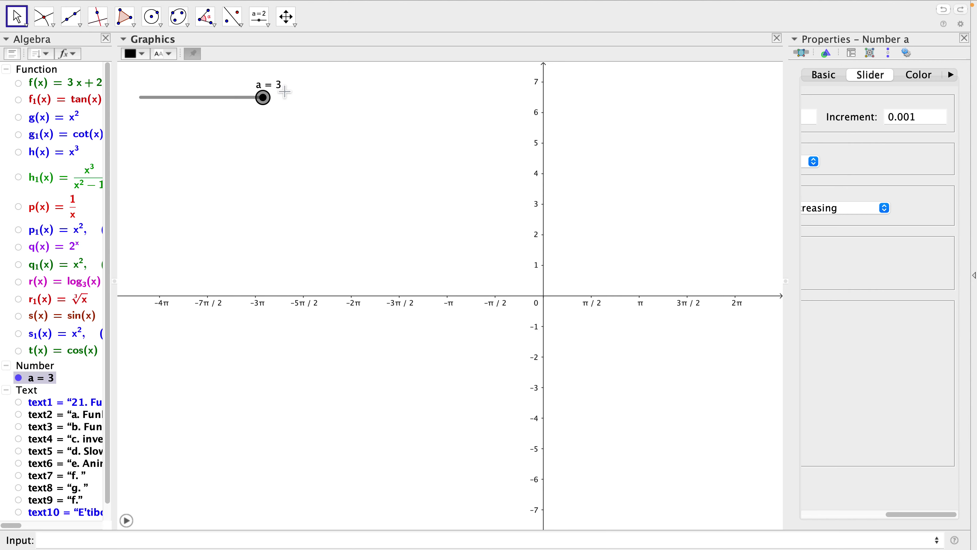
- Set the x-axis tick distance to 1 in the graphics preferences and close the preferences
click(305, 155)
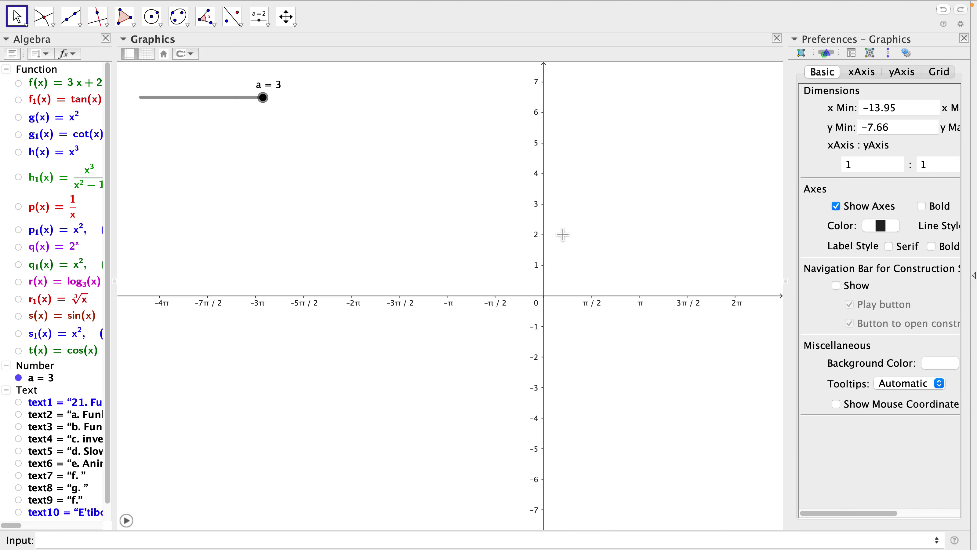
click(965, 39)
click(279, 233)
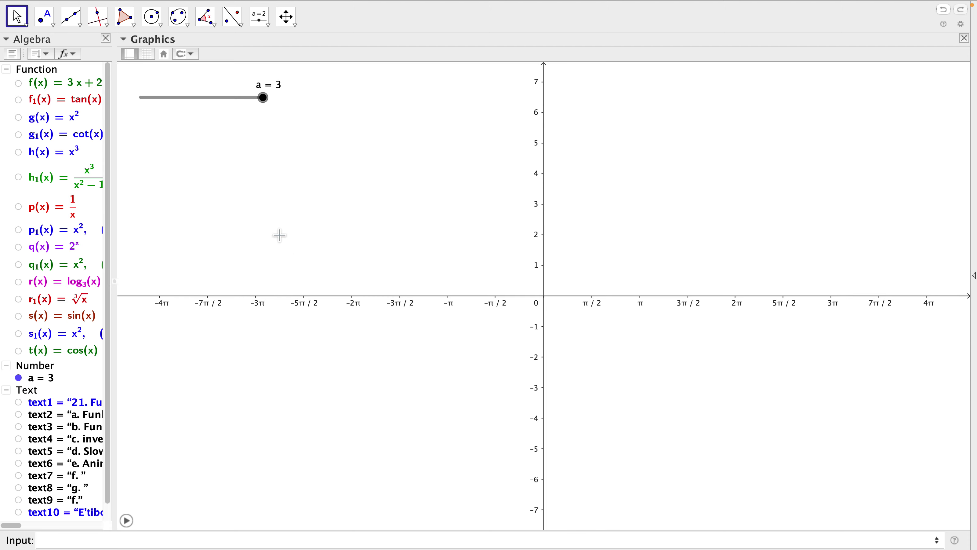
right_click(434, 306)
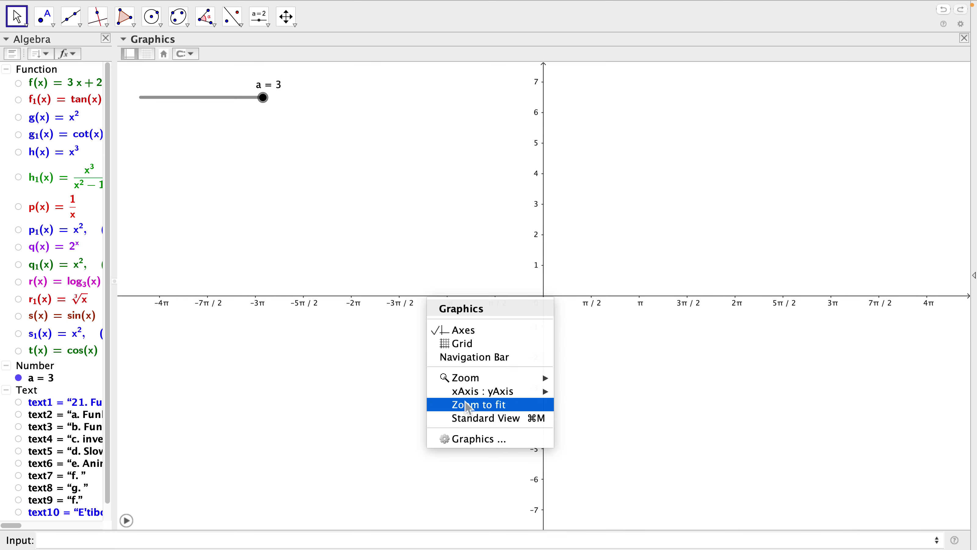
click(476, 447)
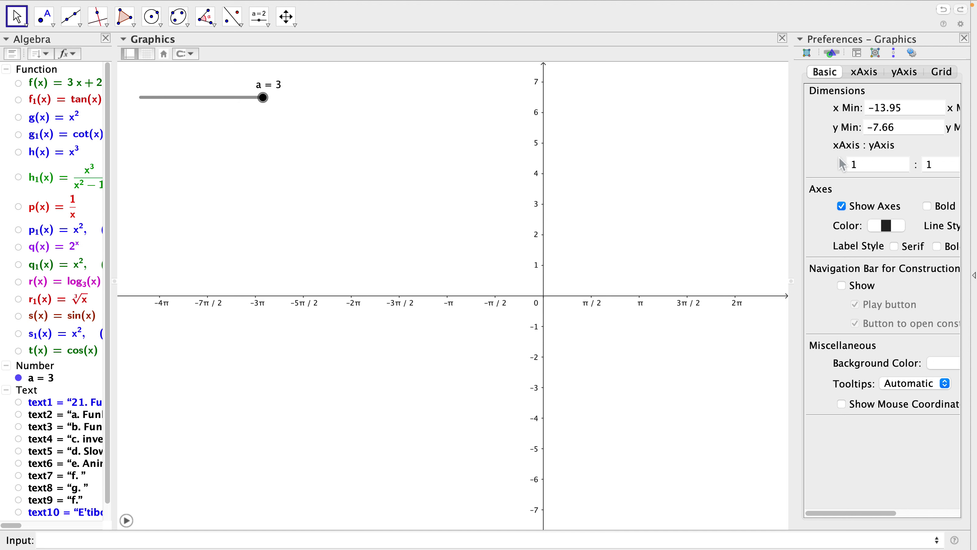
click(872, 78)
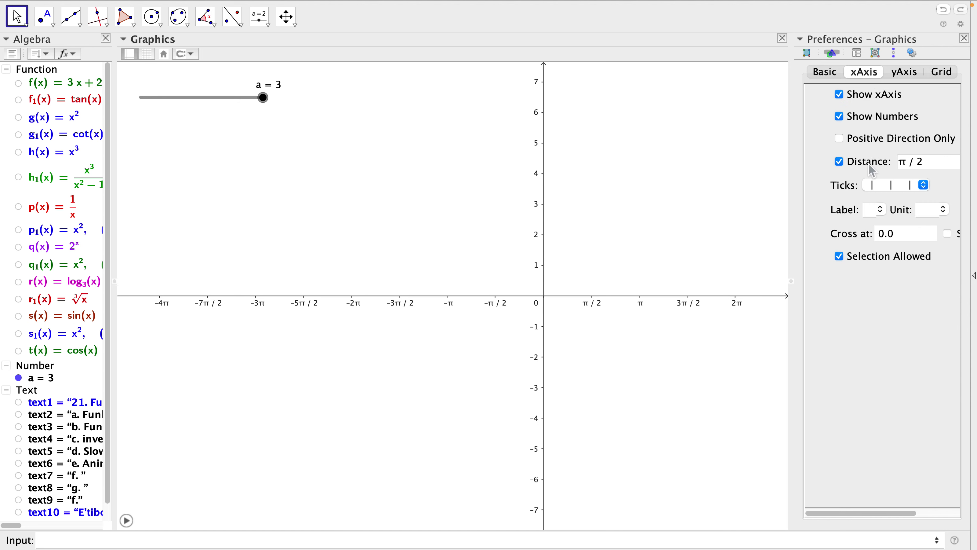
drag(863, 517, 891, 515)
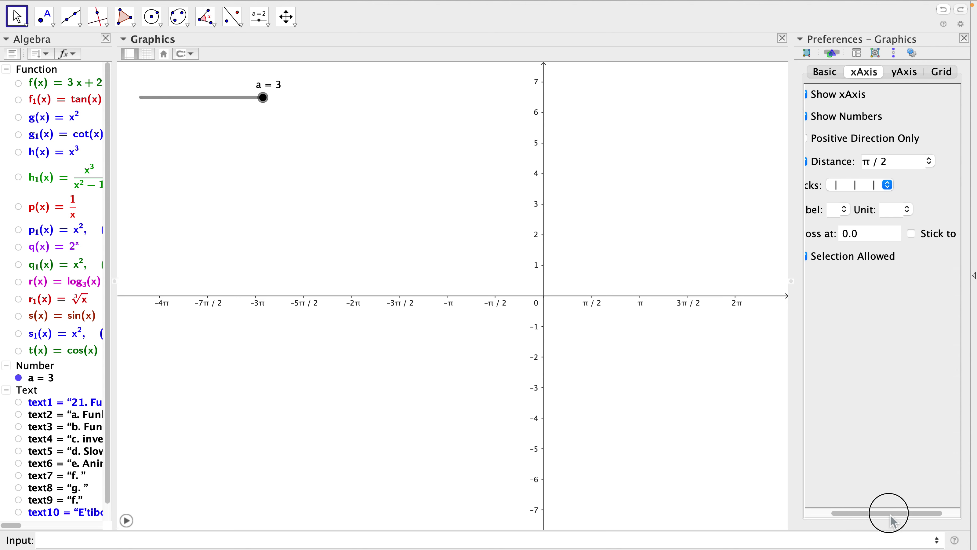
click(928, 164)
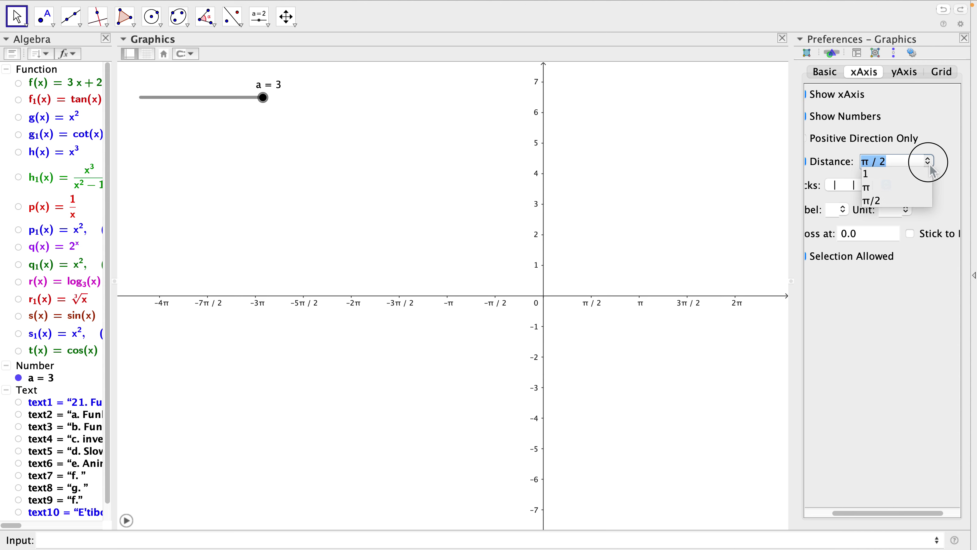
click(879, 176)
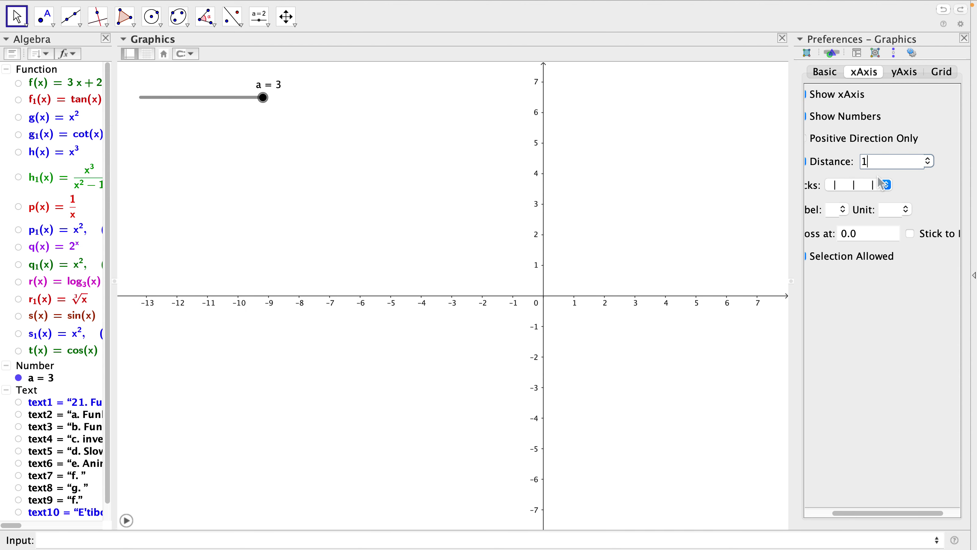
click(641, 347)
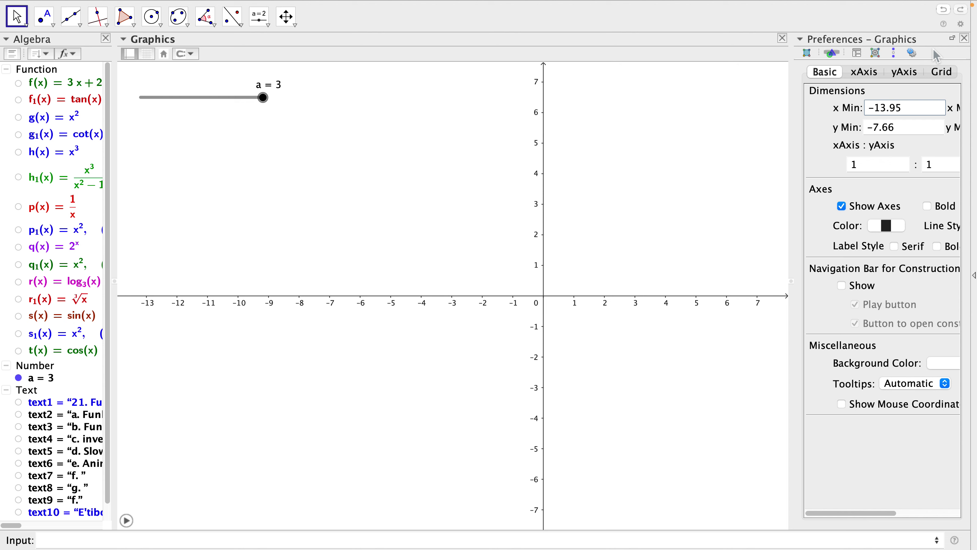
click(964, 38)
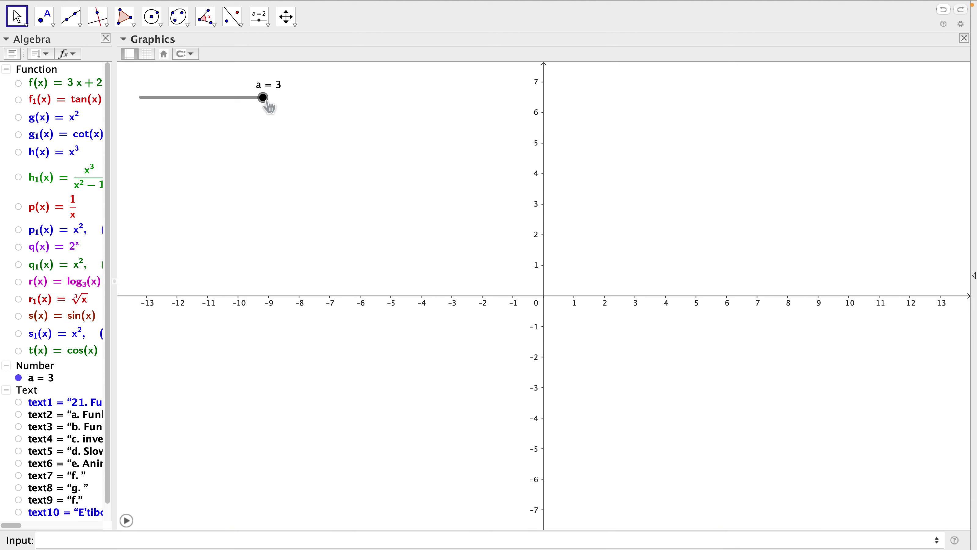
- Move slider a to -0.9 and plot x^2 on the interval from -2 to a with the command Function(x^2, -2, a)
drag(263, 98, 177, 131)
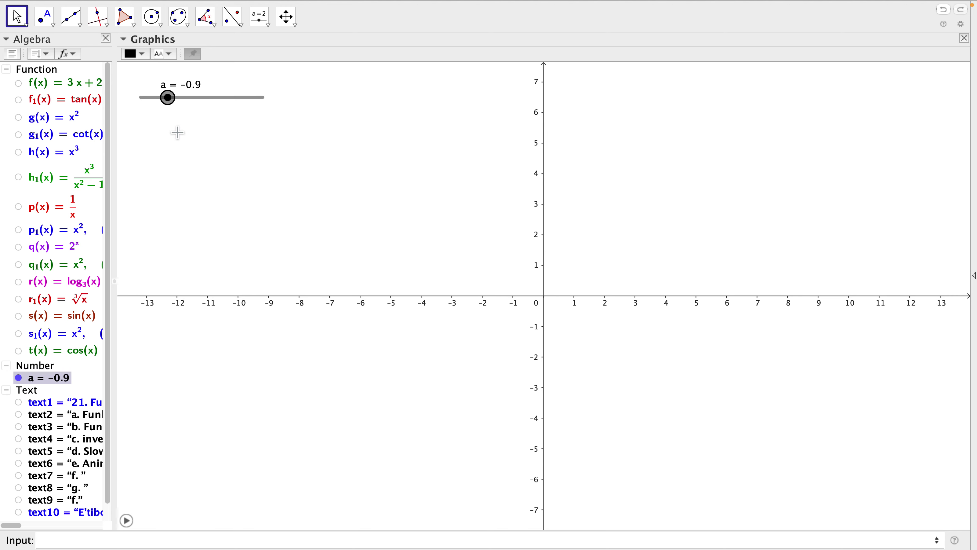
click(177, 132)
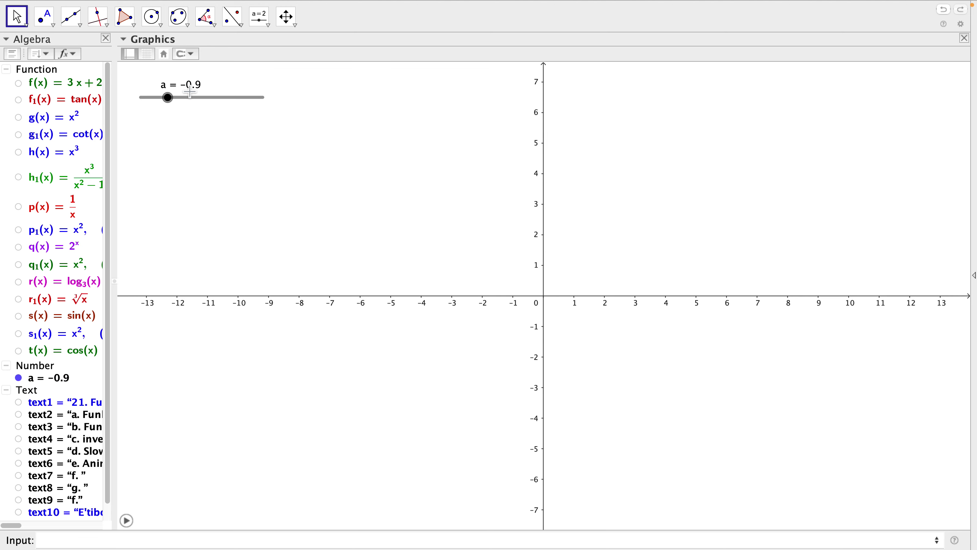
click(77, 542)
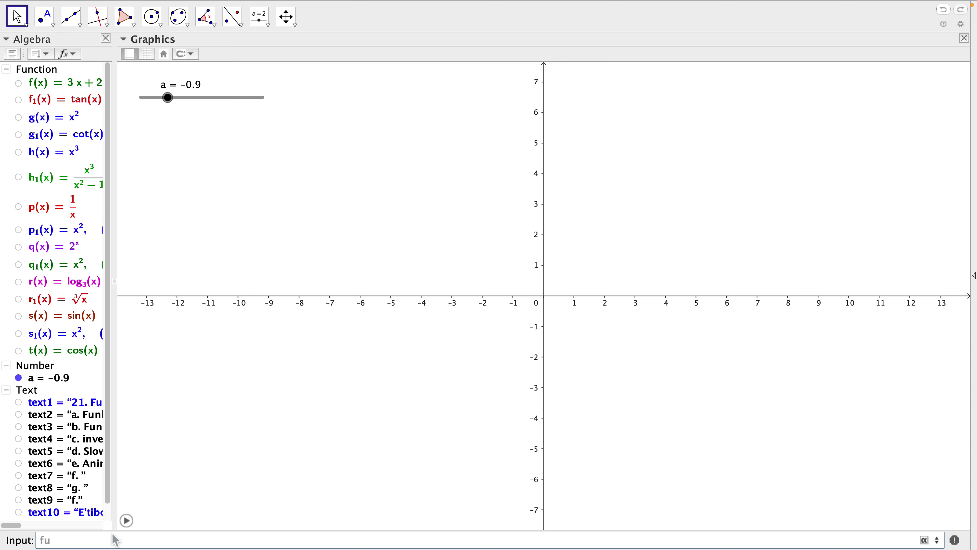
text(func)
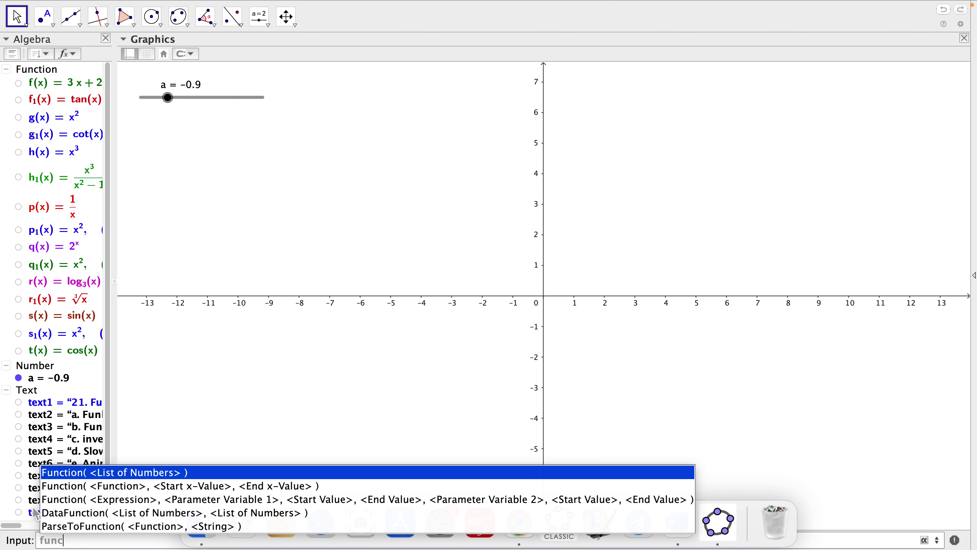
click(64, 486)
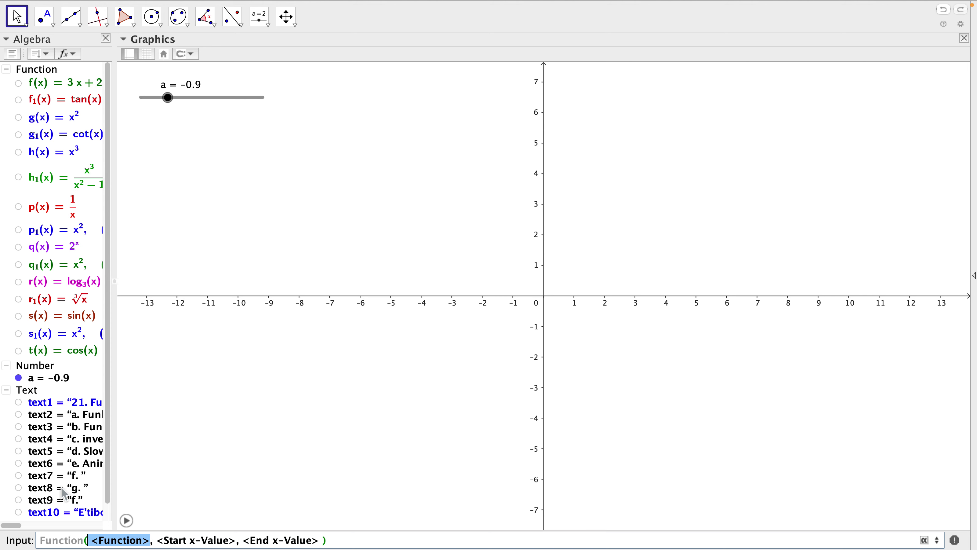
text(x)
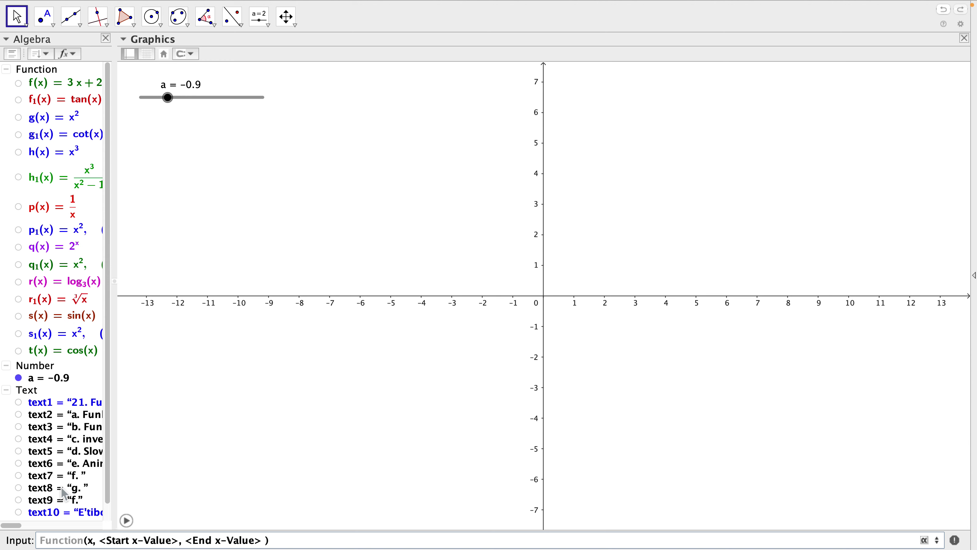
text(^2)
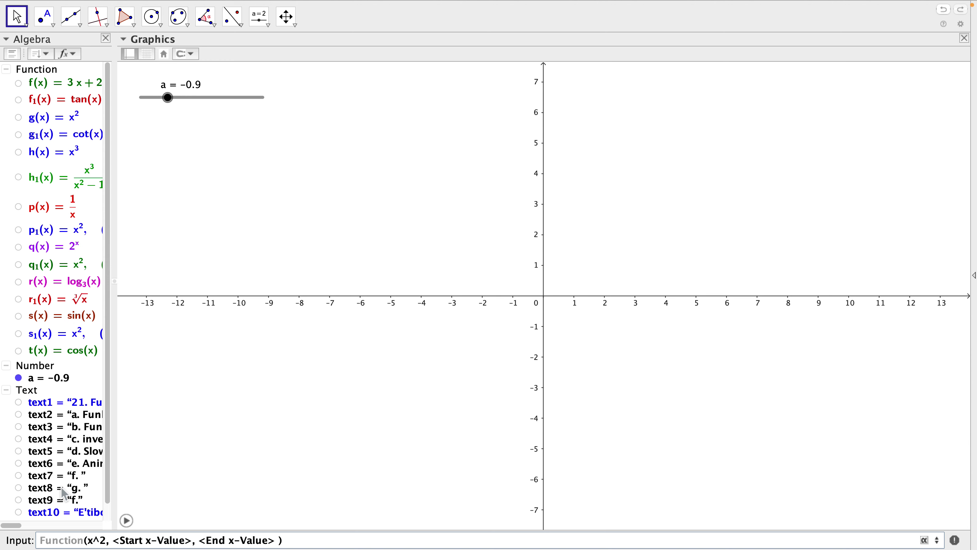
key(Tab)
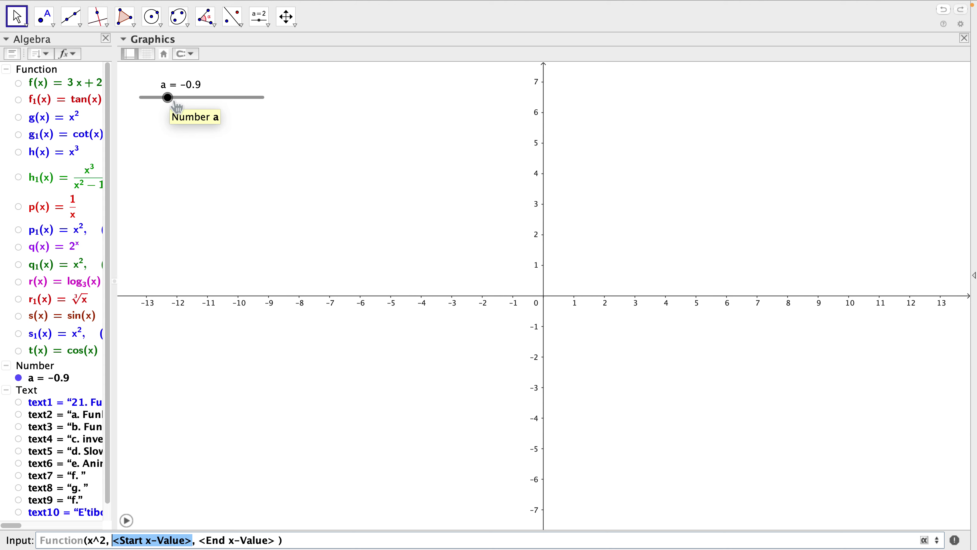
text(-2)
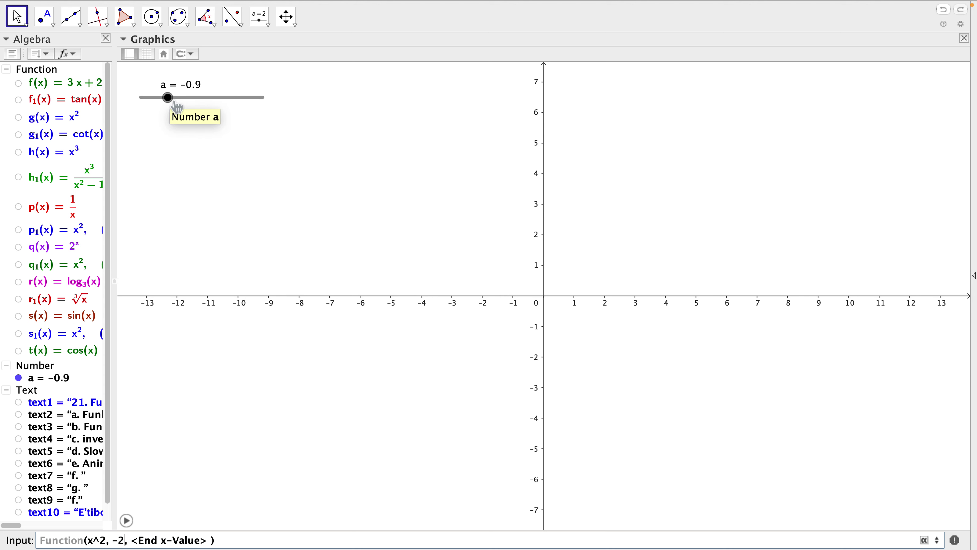
key(Tab)
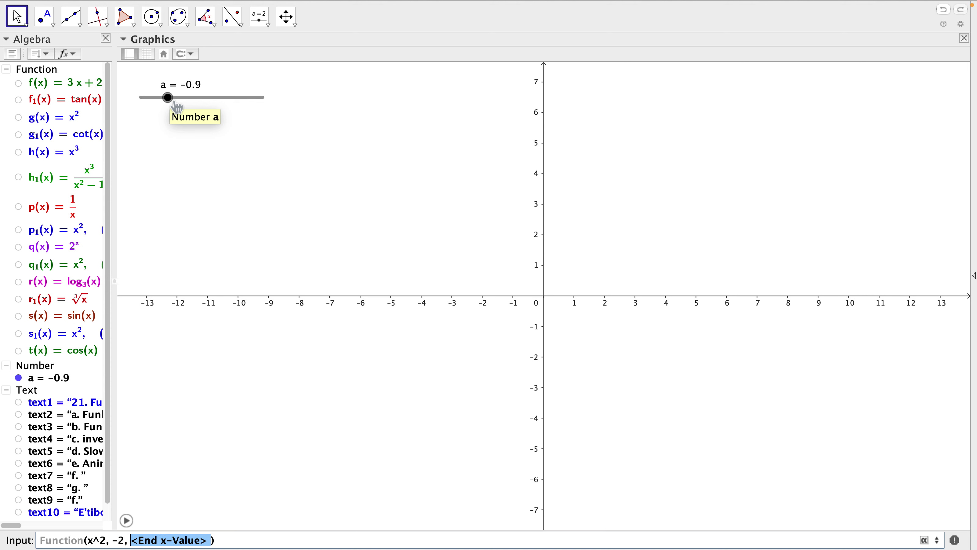
text(a)
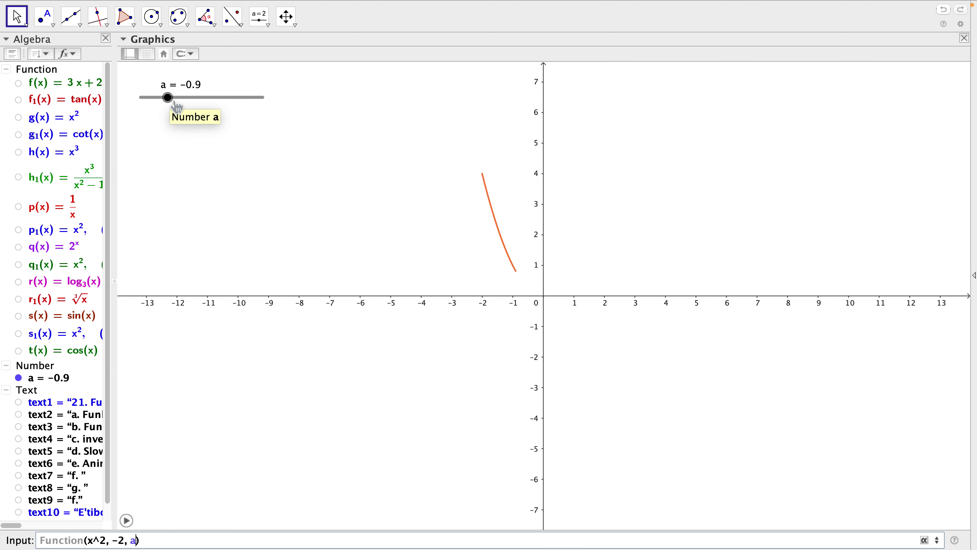
key(Return)
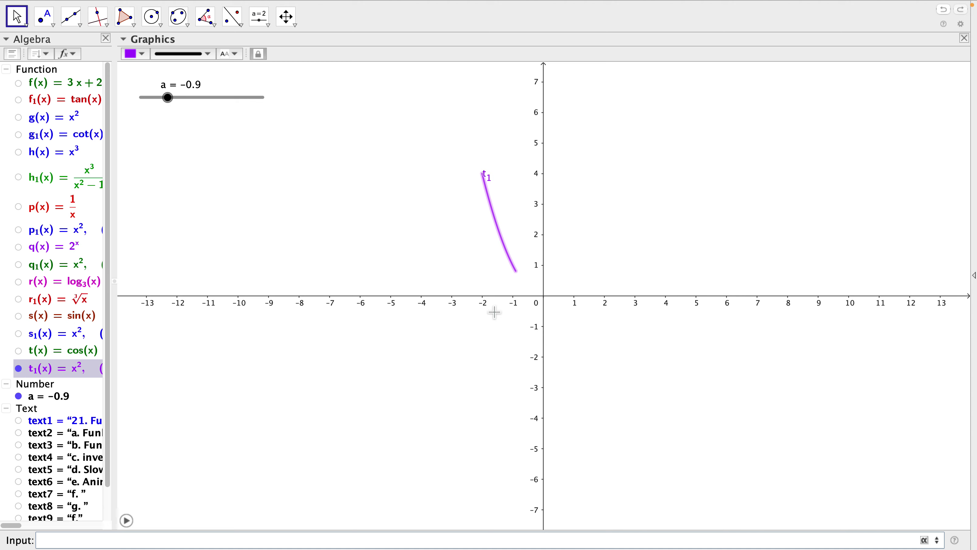
- Move the label of the restricted x^2 curve above its starting point and start the animation of slider a
drag(492, 183, 483, 165)
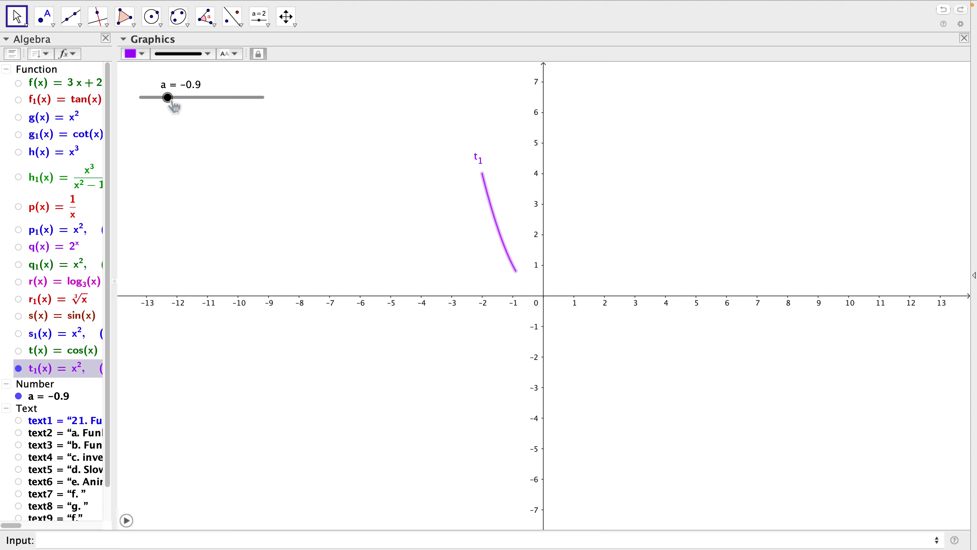
click(128, 521)
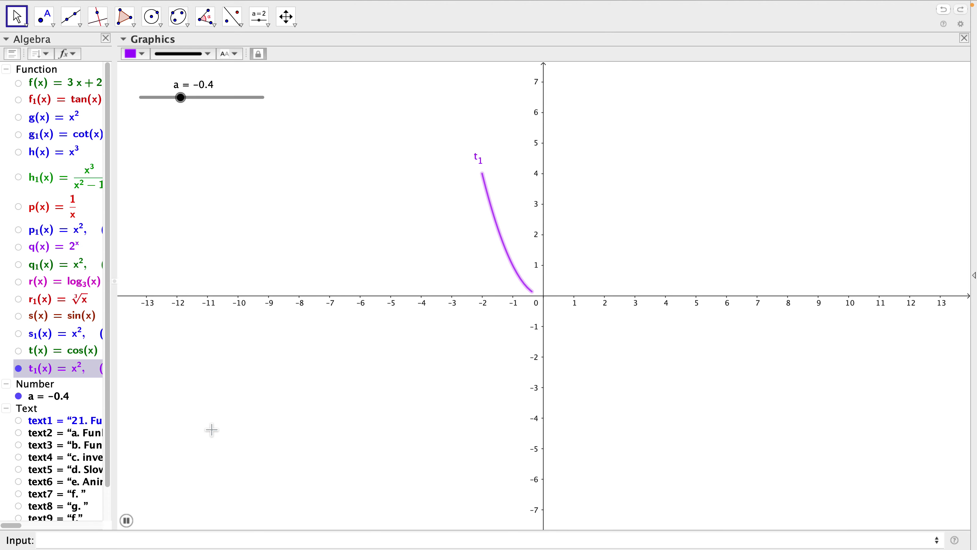
click(404, 270)
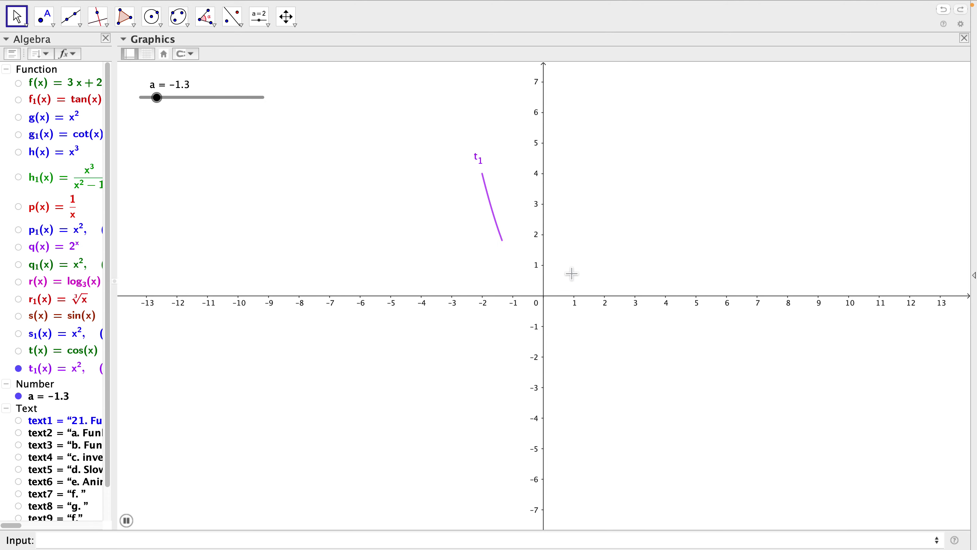
click(584, 263)
drag(584, 263, 583, 339)
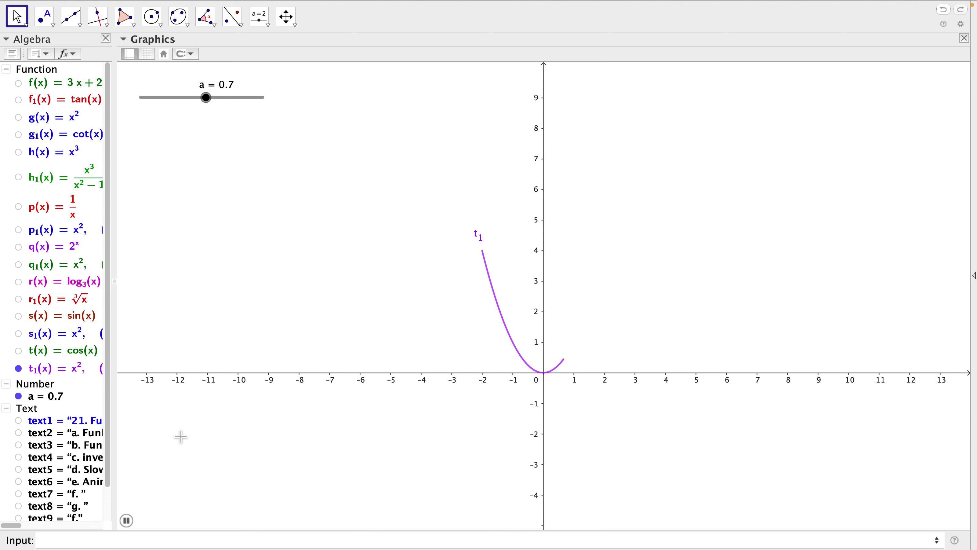
- Increase the line thickness of the animated x^2 curve
click(79, 366)
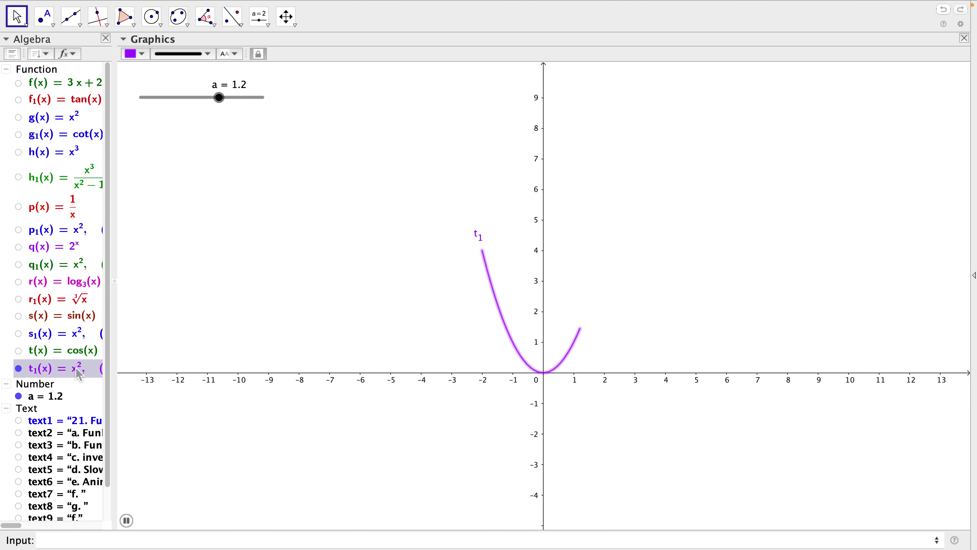
click(207, 54)
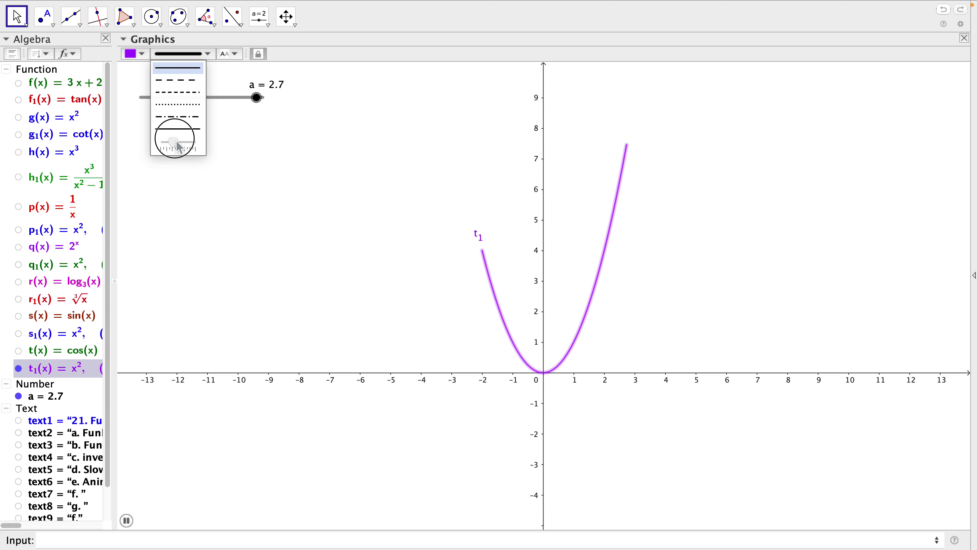
drag(175, 143, 186, 143)
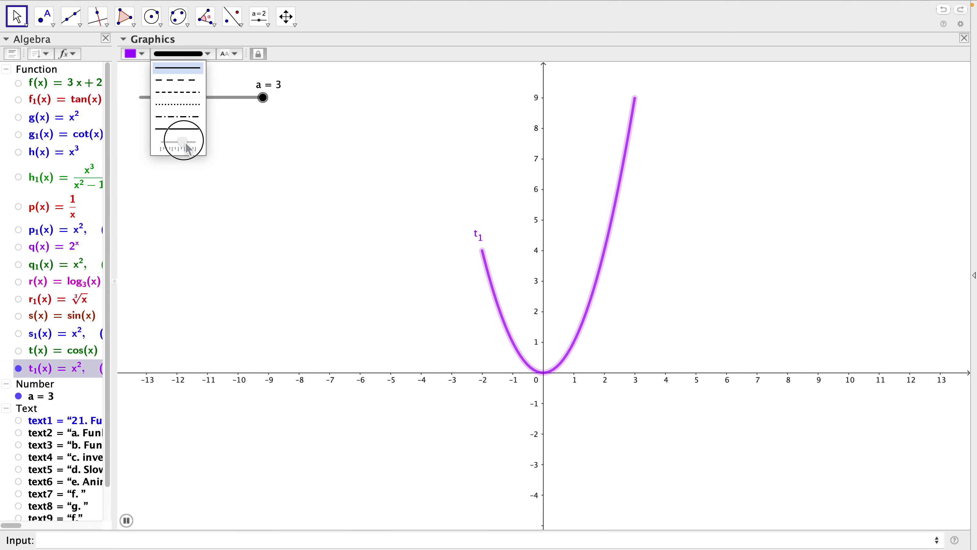
click(281, 200)
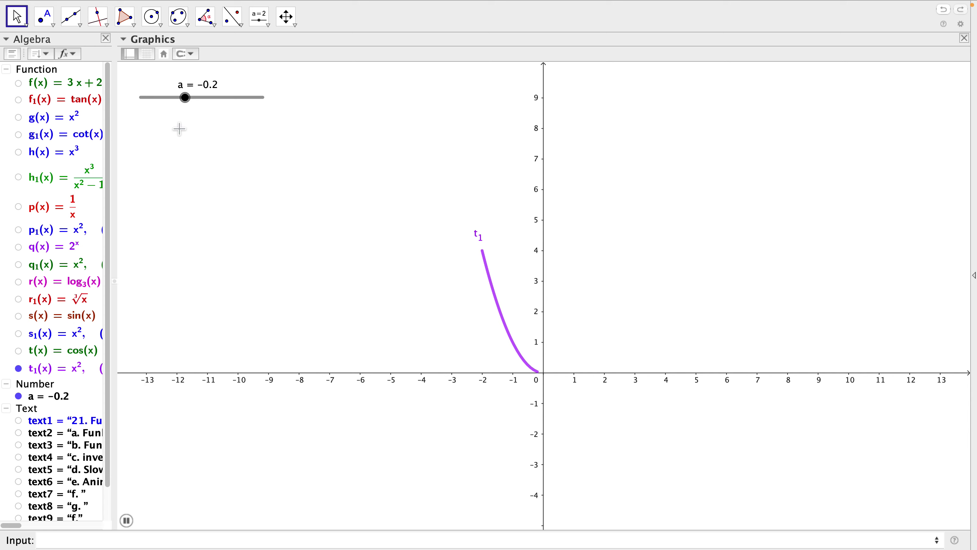
- Move slider a to 3, back to 1.5 and down to -2 to redraw the curve manually
drag(205, 113, 282, 119)
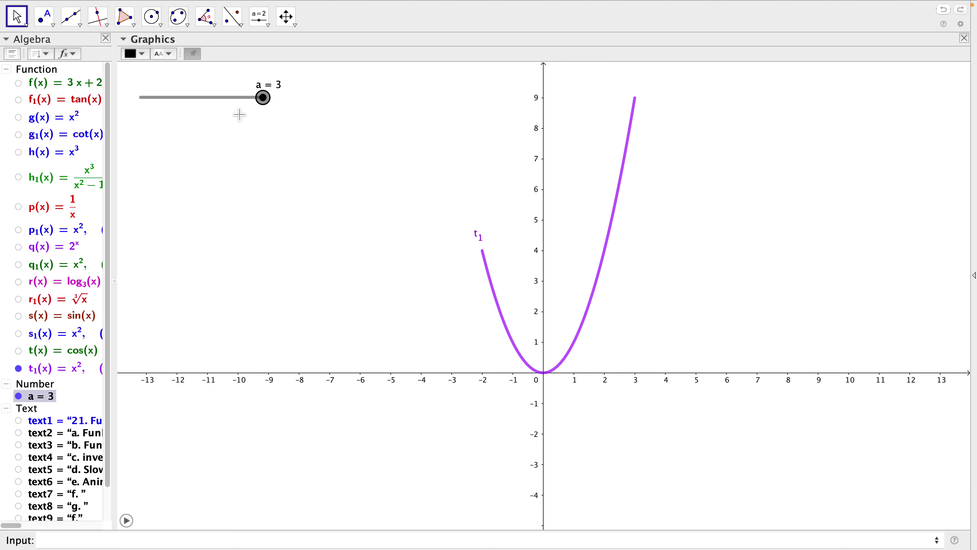
drag(271, 106, 232, 112)
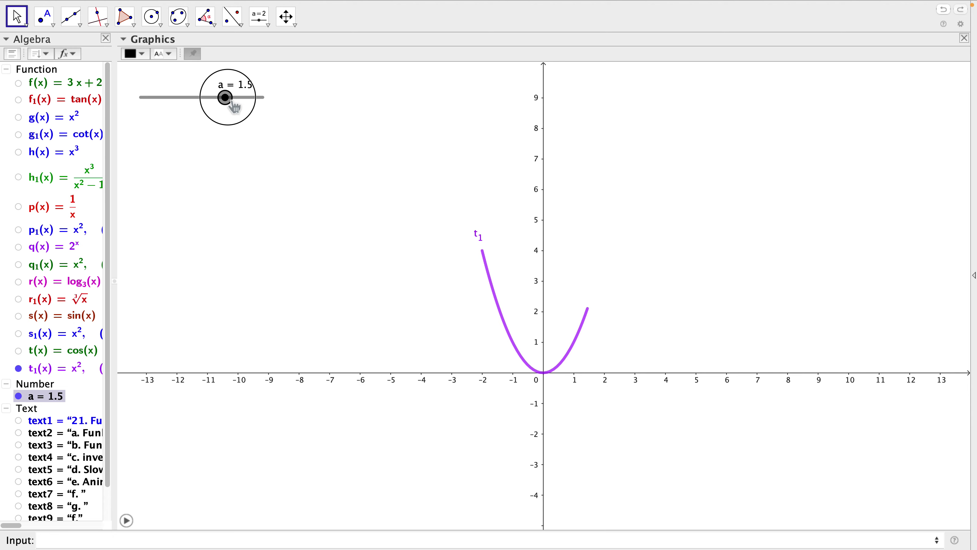
drag(233, 108, 124, 146)
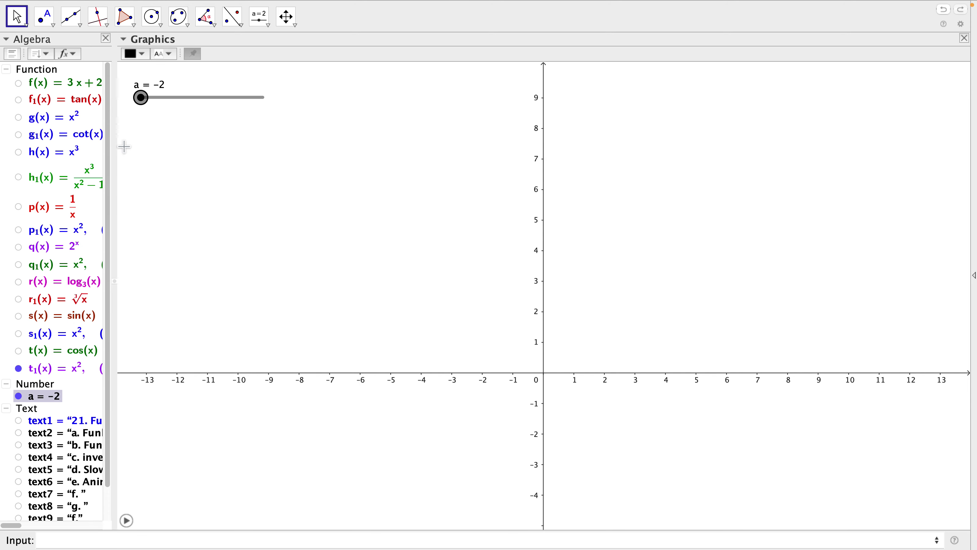
- Replay the slider animation from -2 and move slider a to 3
click(128, 521)
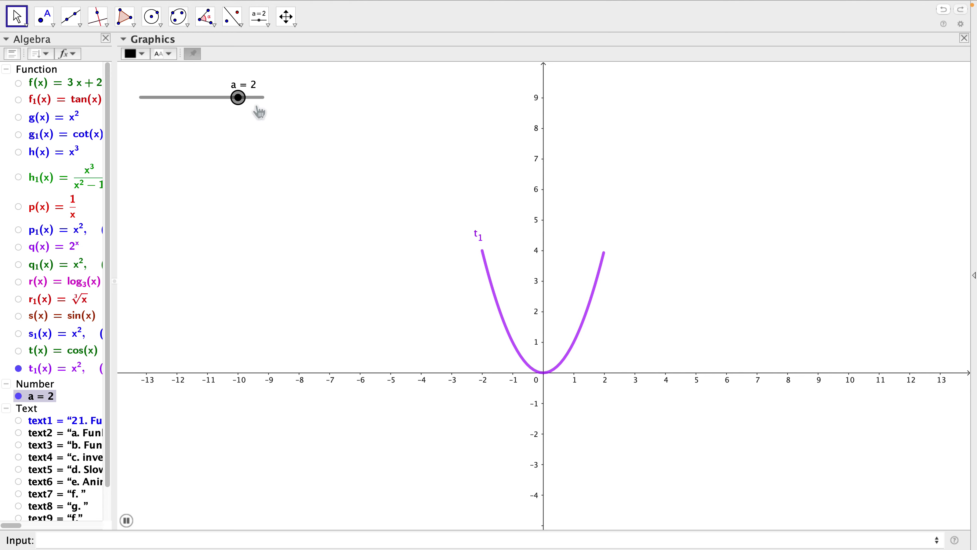
drag(252, 109, 275, 101)
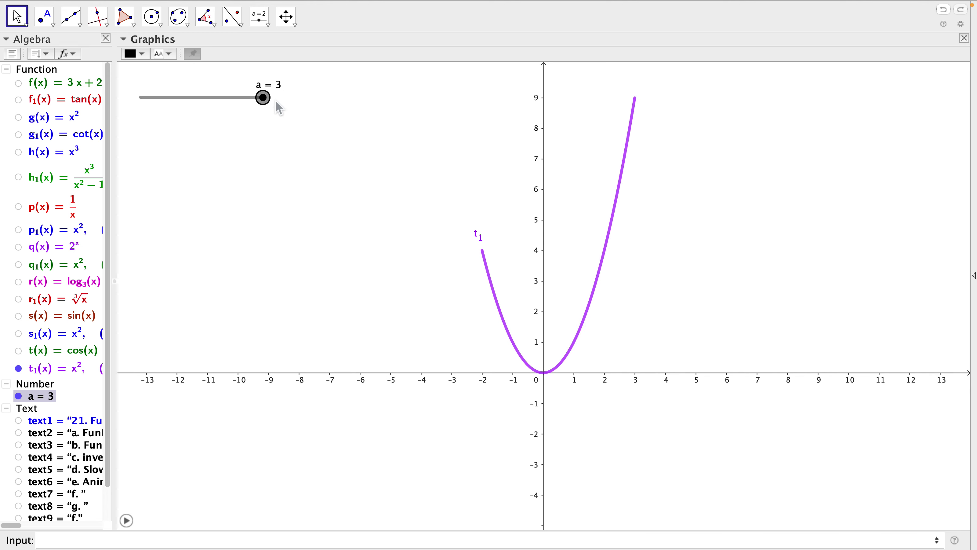
click(387, 206)
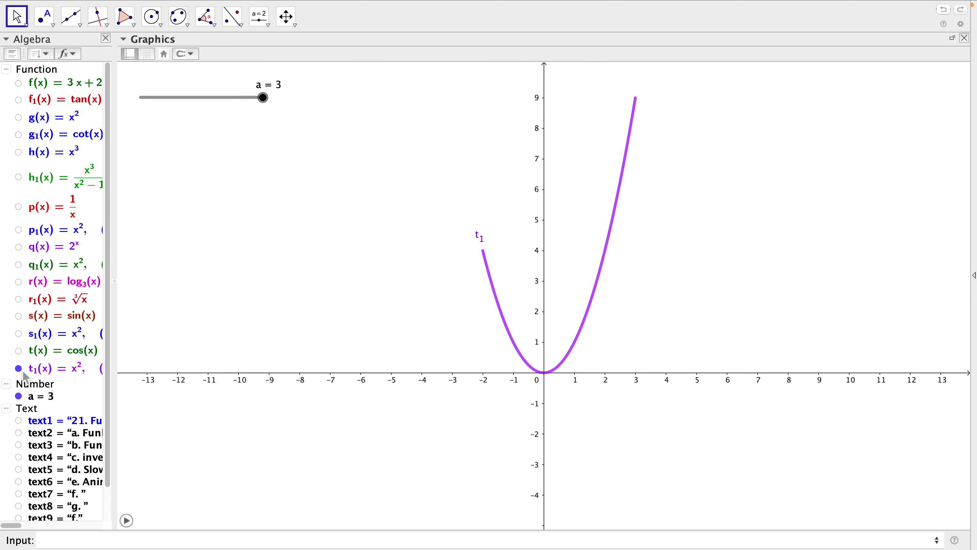
- Hide the slider-driven x^2 curve and show the closing text "E'tiboringiz uchun rahmat."
click(19, 369)
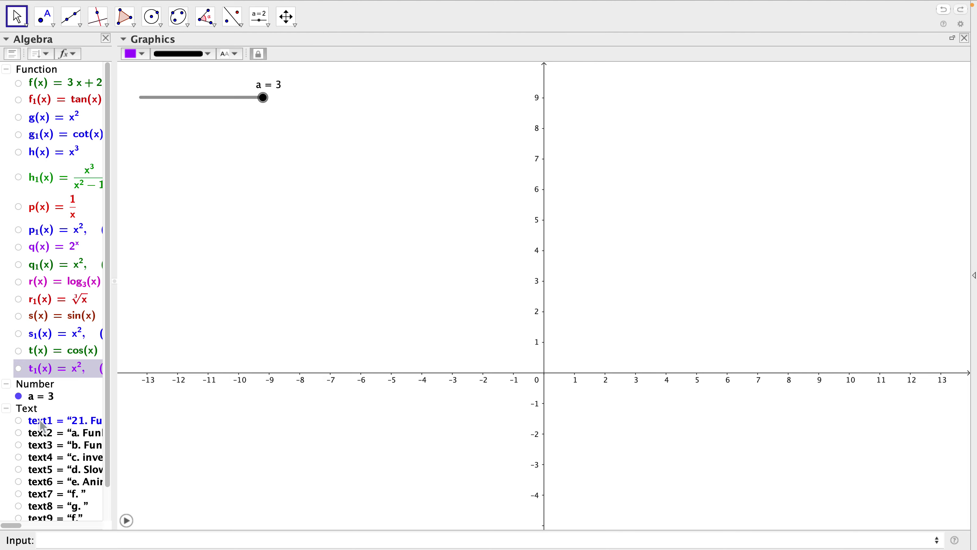
scroll(46, 420, down, 3)
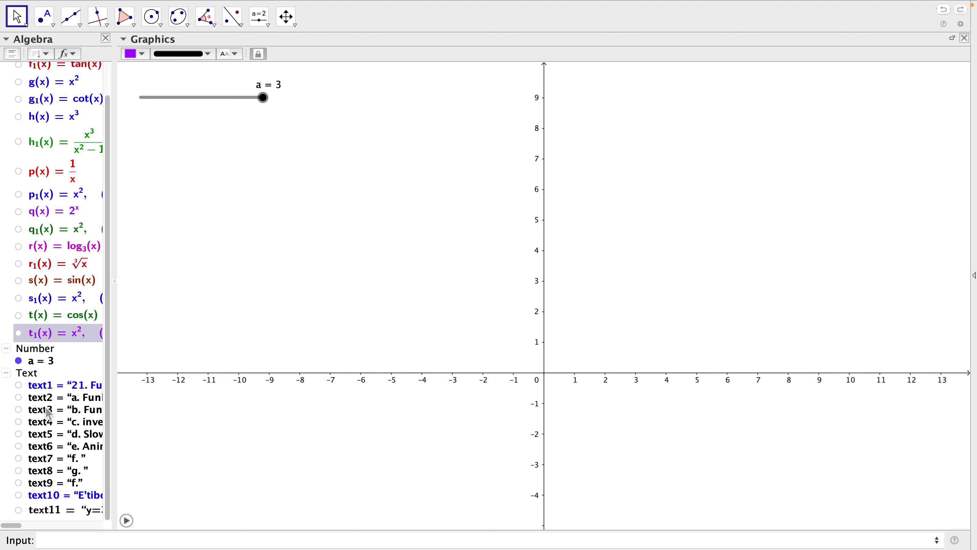
click(19, 495)
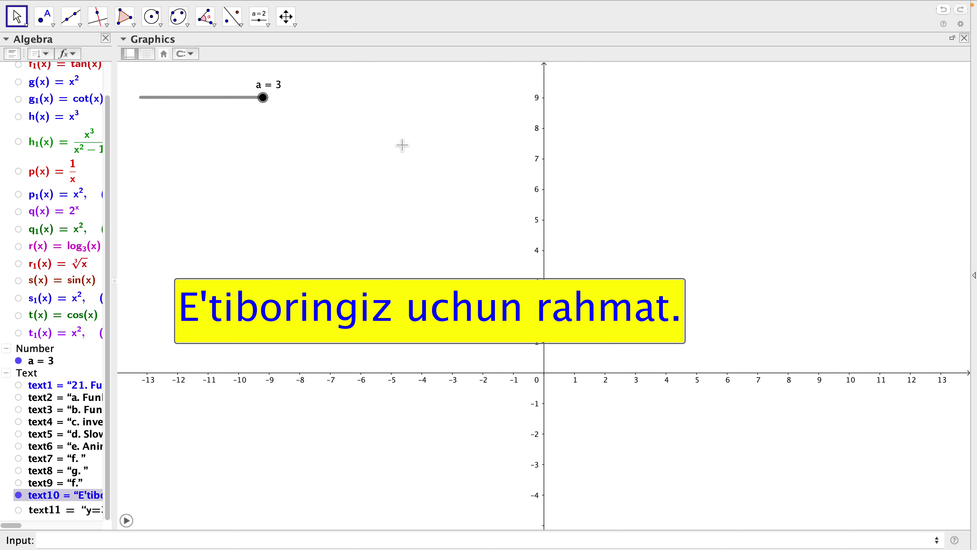